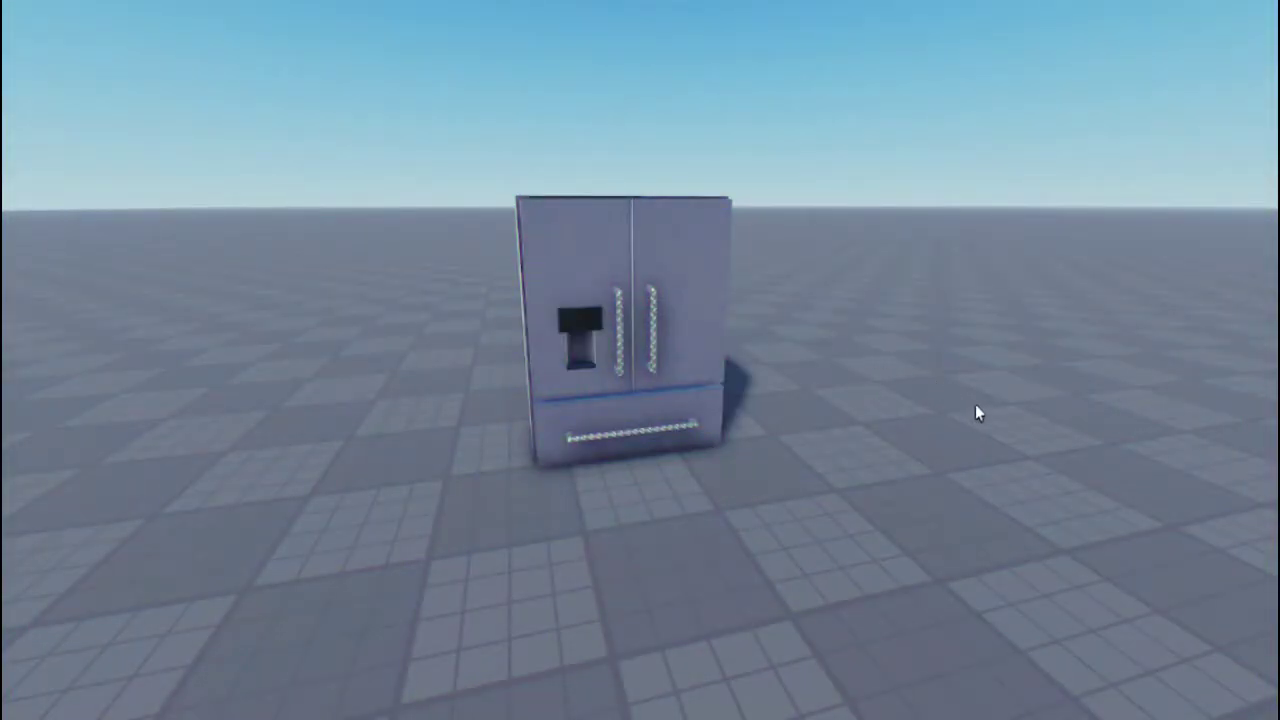
right_drag(975, 404, 741, 530)
scroll(937, 477, up, 3)
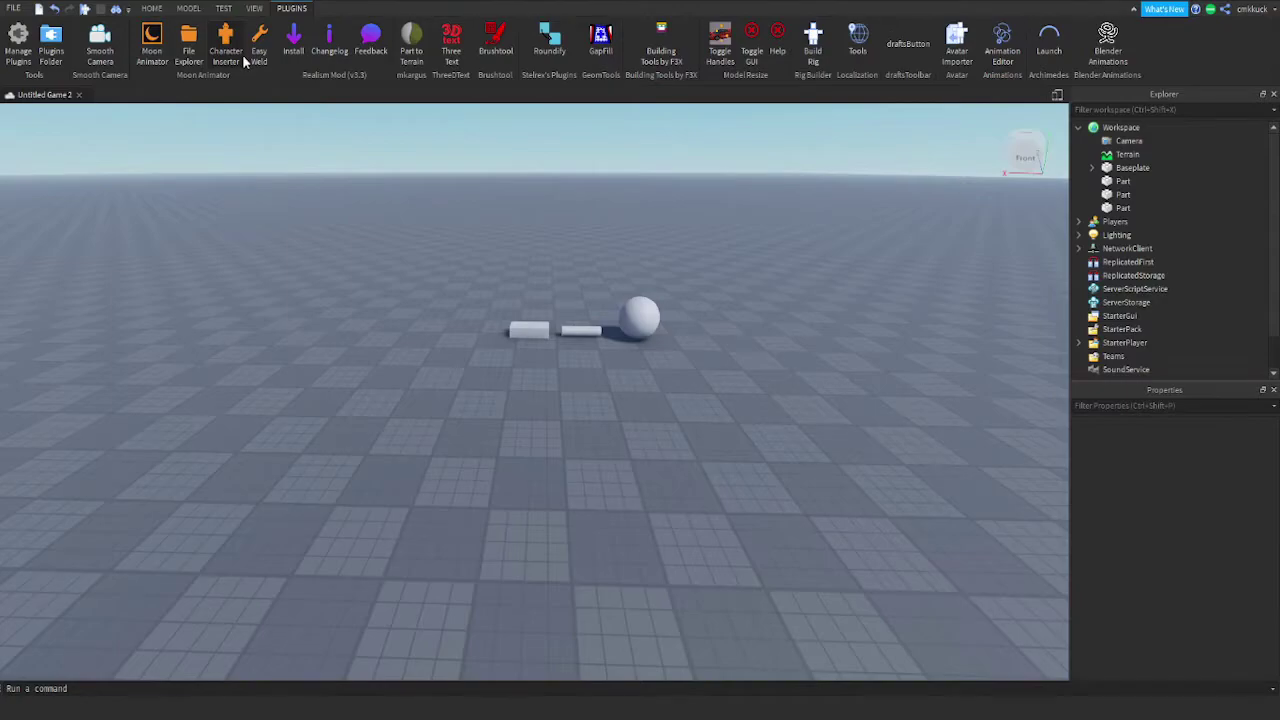
Insert a player character with the Character Inserter and place it in front of the block part as a size reference
click(238, 58)
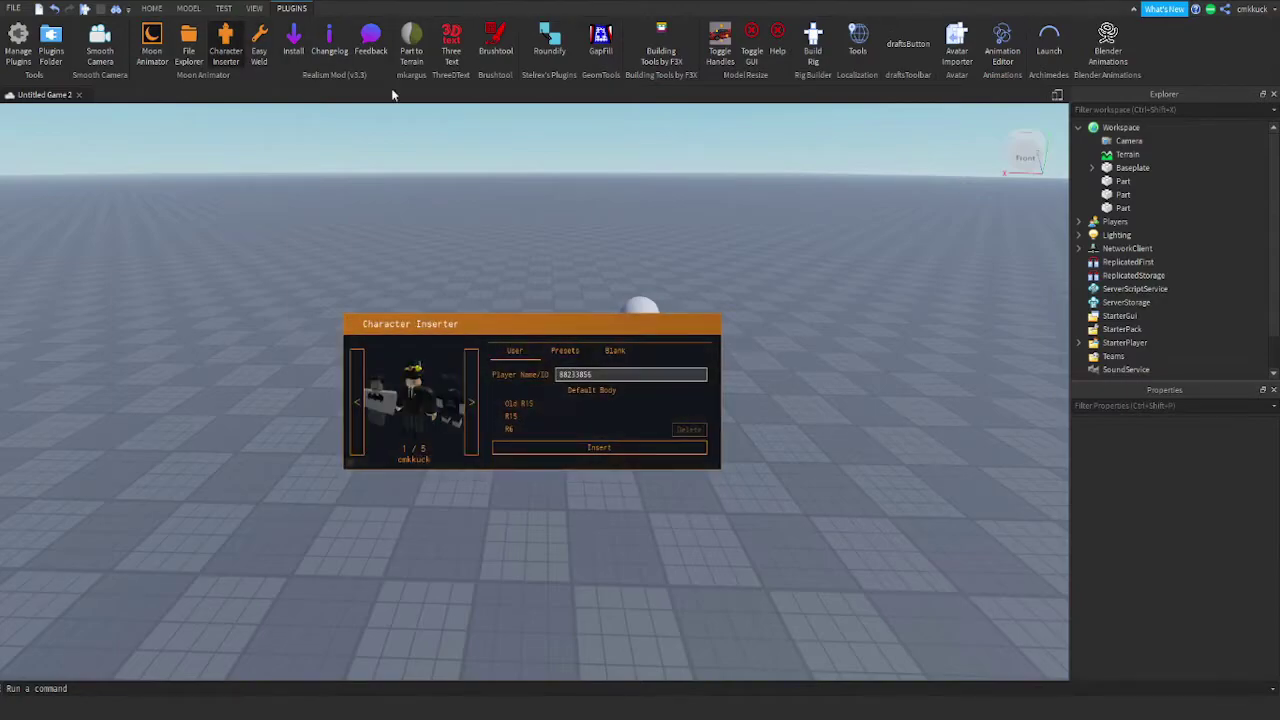
click(706, 323)
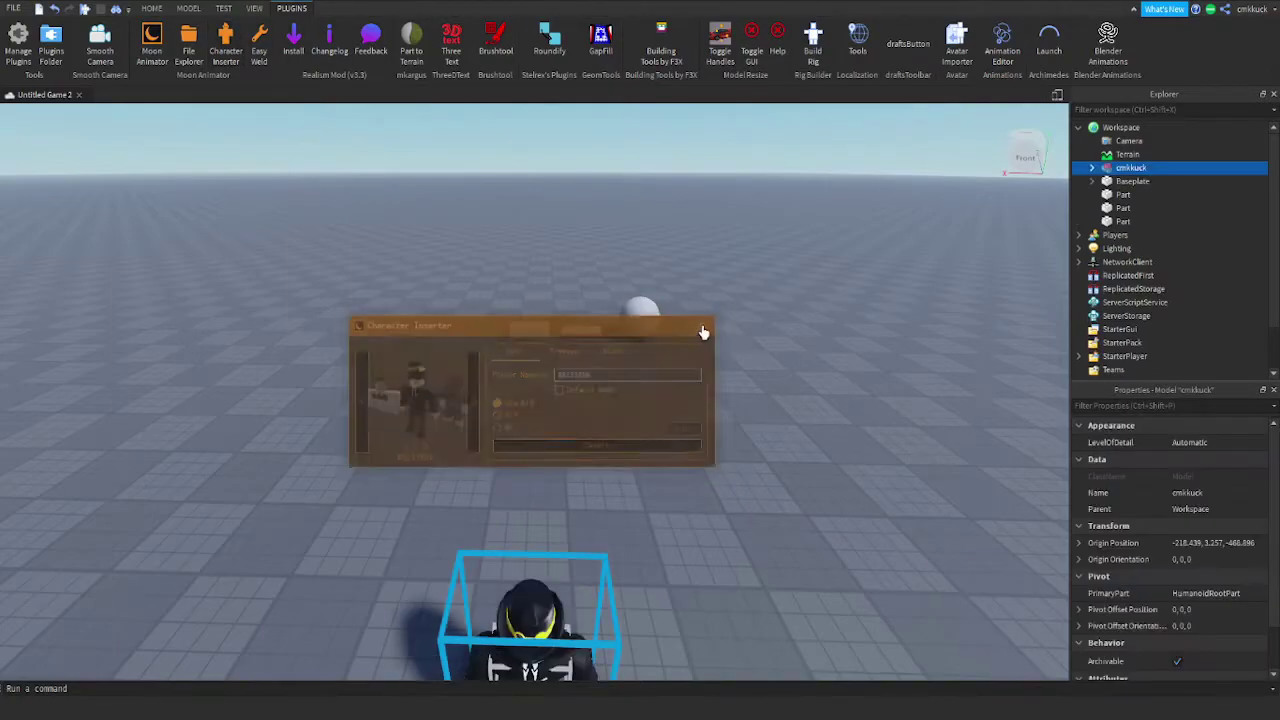
drag(520, 600, 528, 392)
click(662, 408)
scroll(661, 405, up, 6)
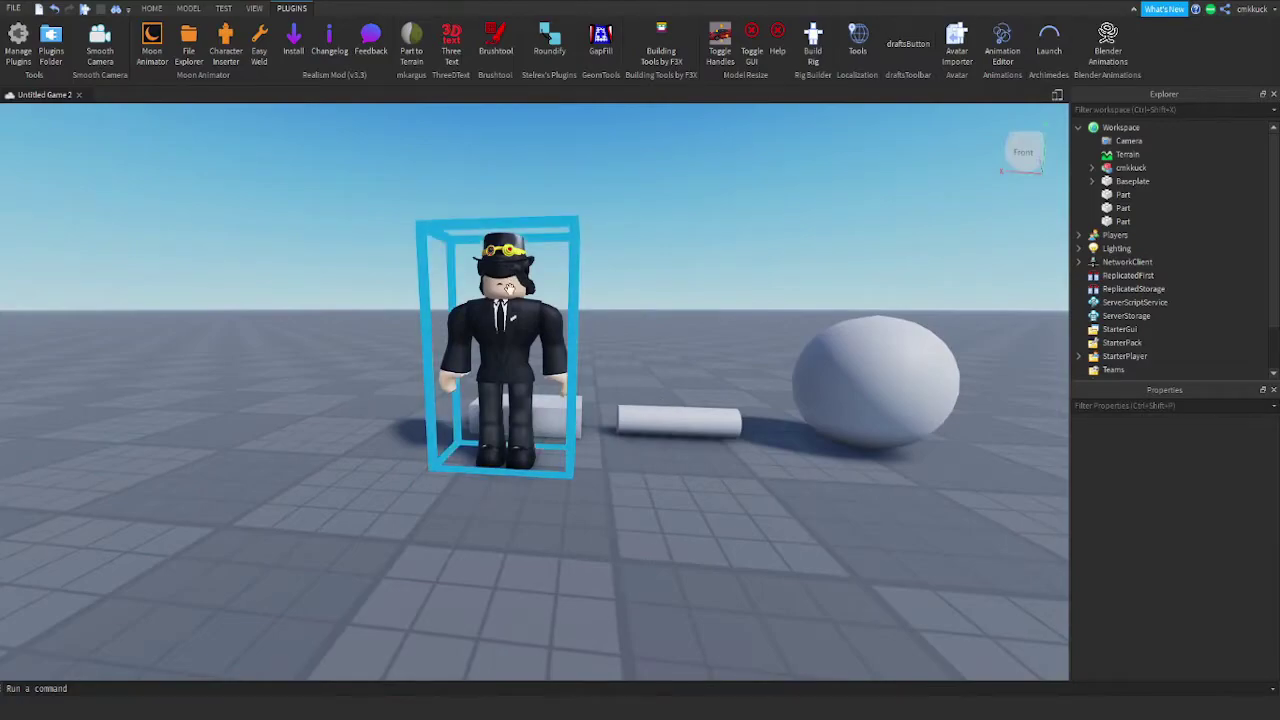
right_drag(512, 290, 540, 390)
scroll(723, 223, down, 4)
click(808, 44)
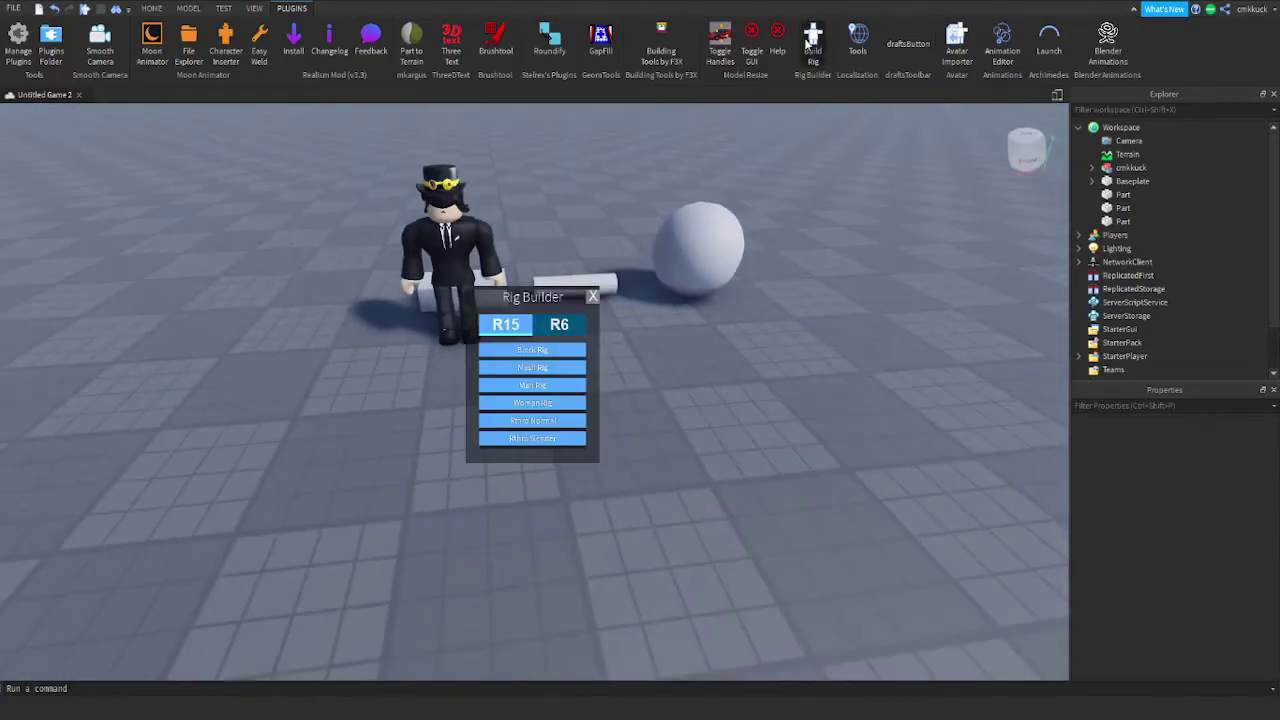
click(547, 352)
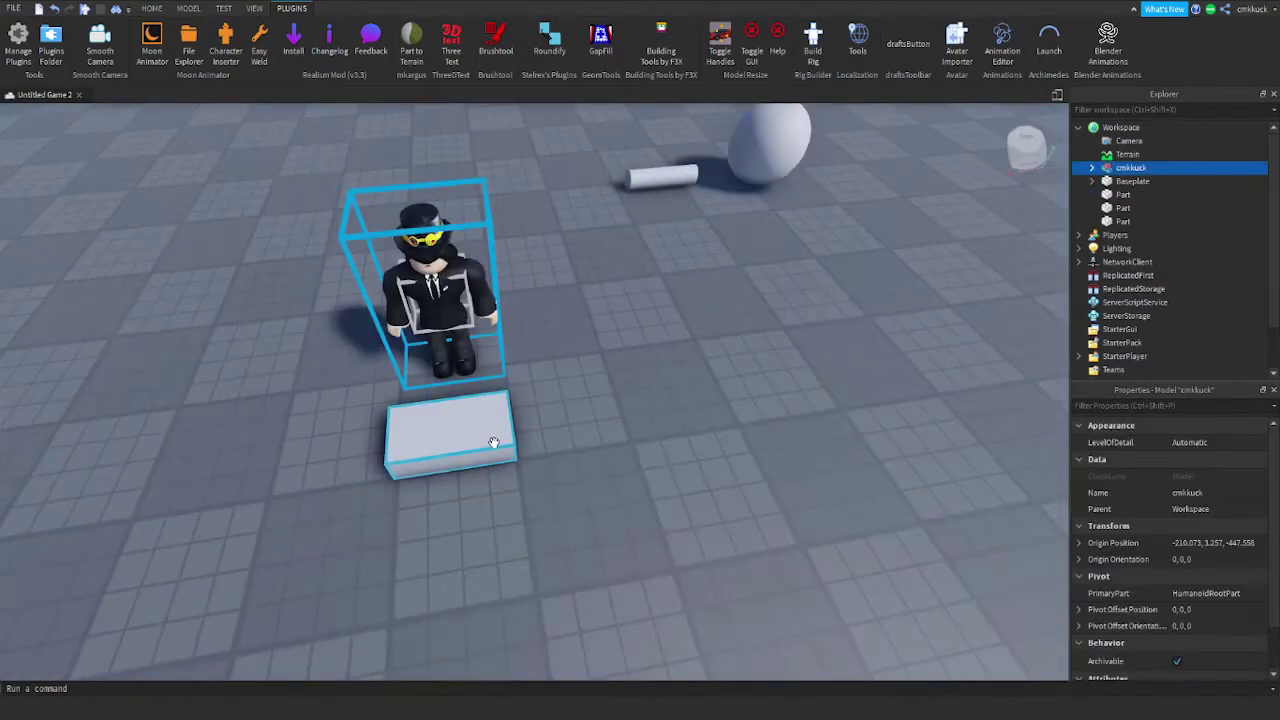
Move the block part to just in front of the character
click(493, 438)
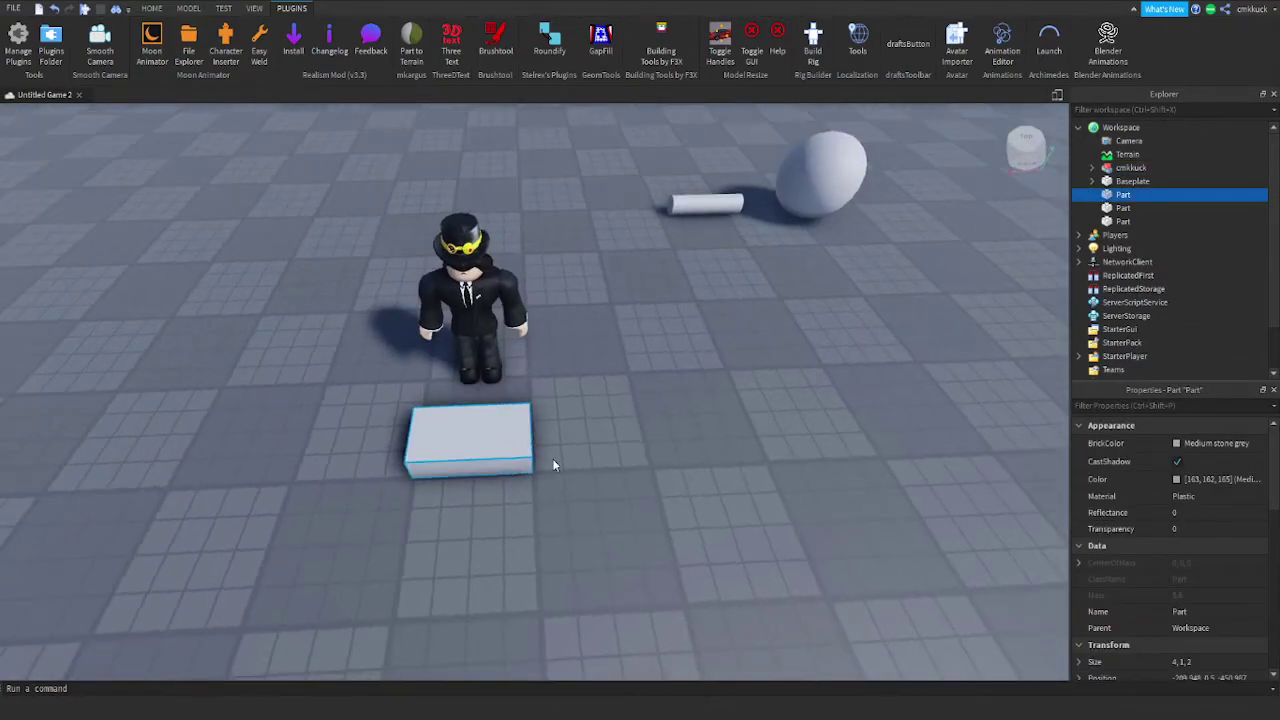
right_drag(670, 472, 668, 440)
drag(472, 532, 488, 479)
right_drag(488, 479, 583, 487)
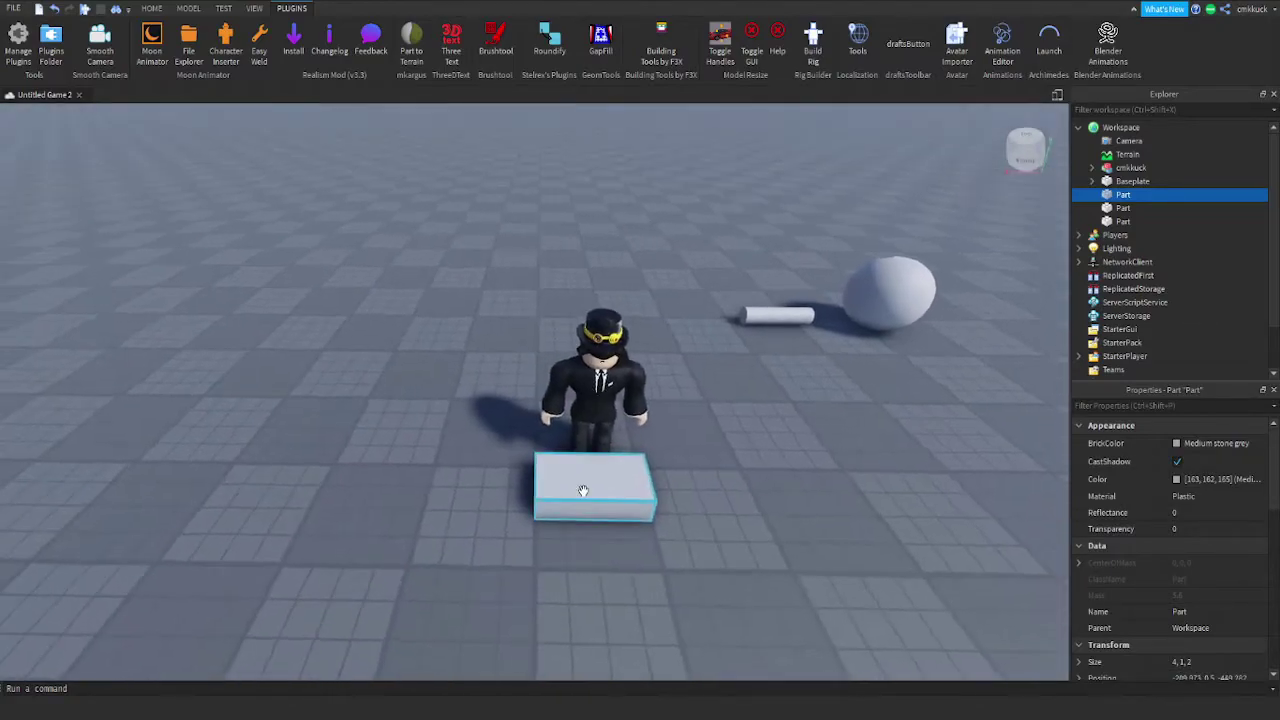
Resize the block into a fridge body taller than the character, about 6.94 × 8.438 × 3.48
scroll(652, 518, down, 3)
key(q)
key(ctrl+3)
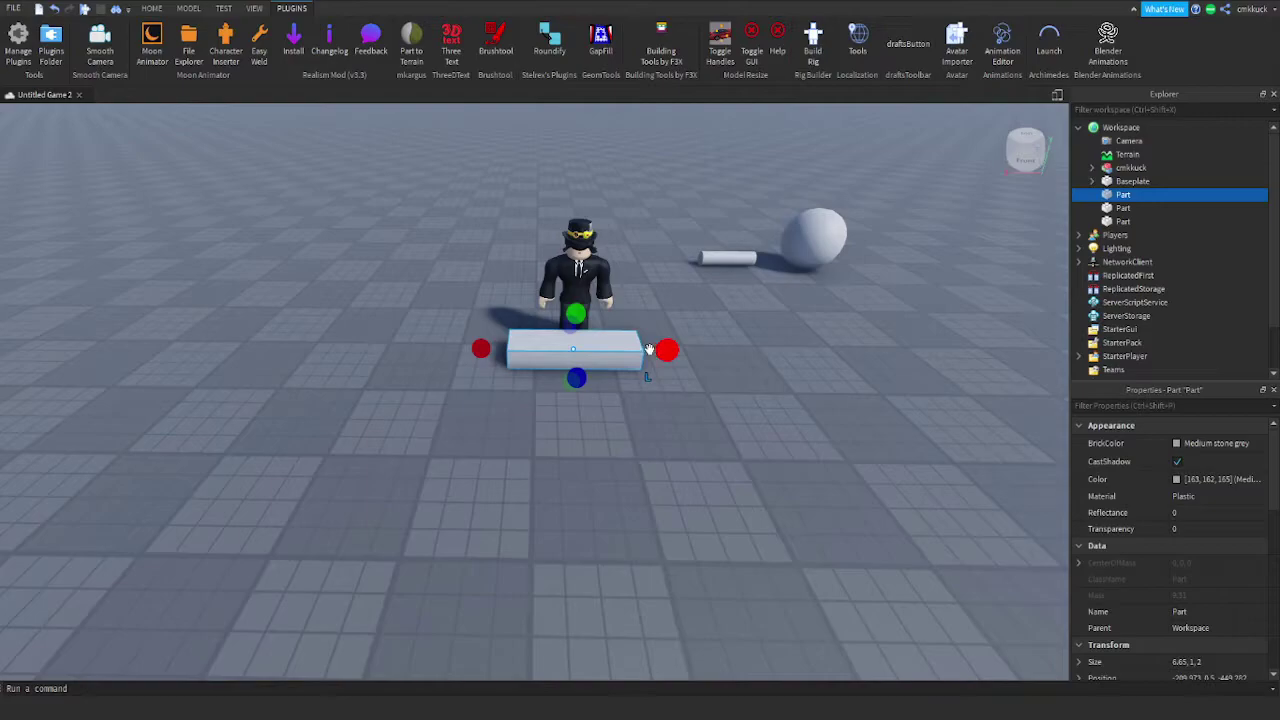
key(d)
drag(619, 354, 607, 353)
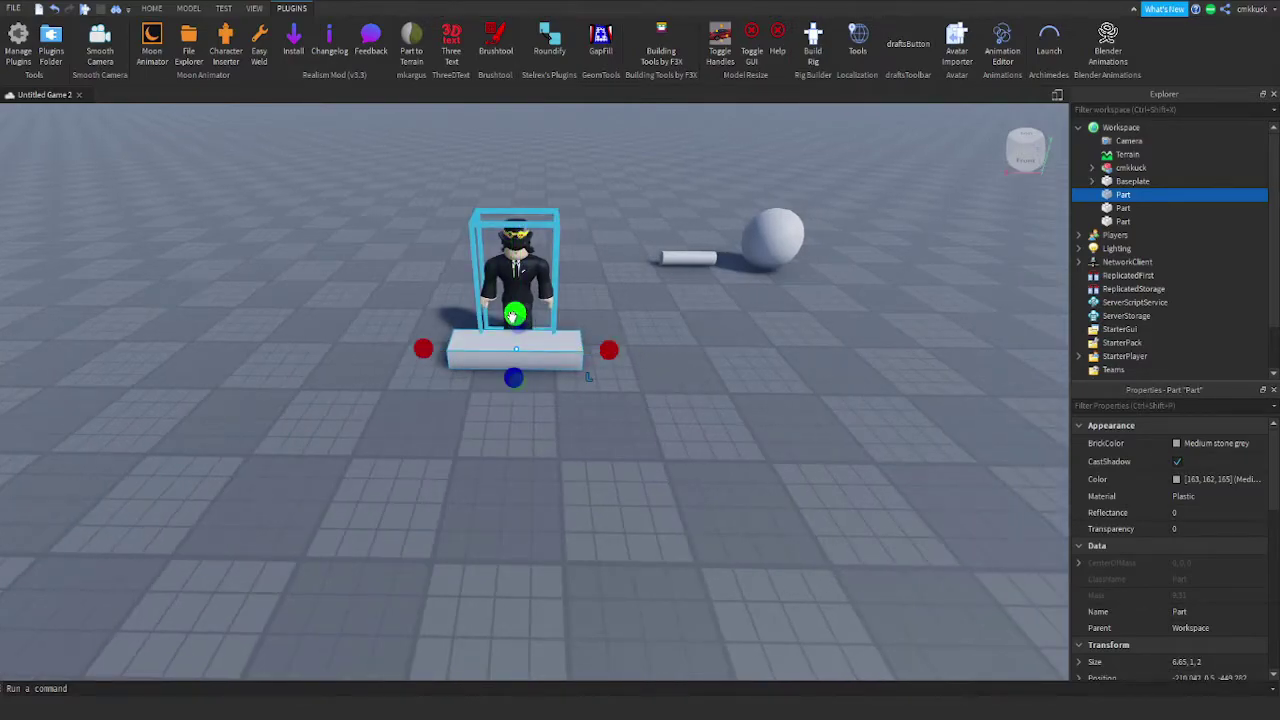
drag(512, 315, 512, 152)
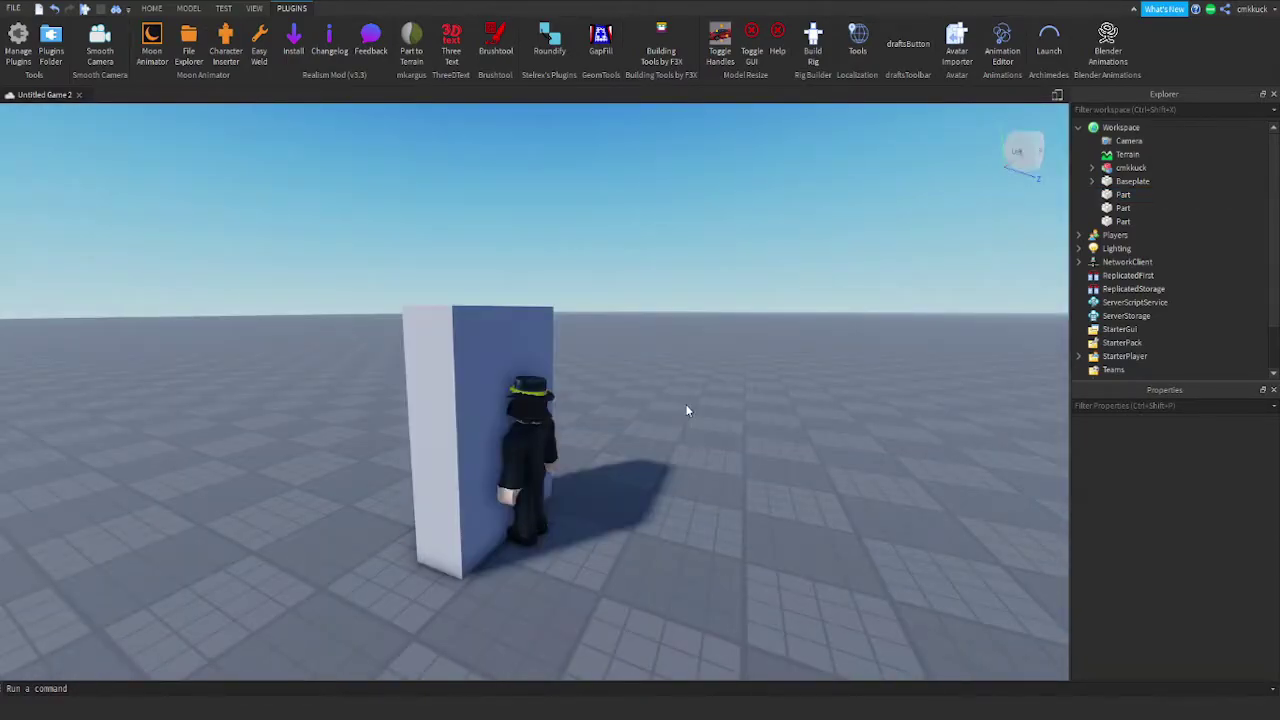
right_drag(687, 411, 686, 409)
click(514, 393)
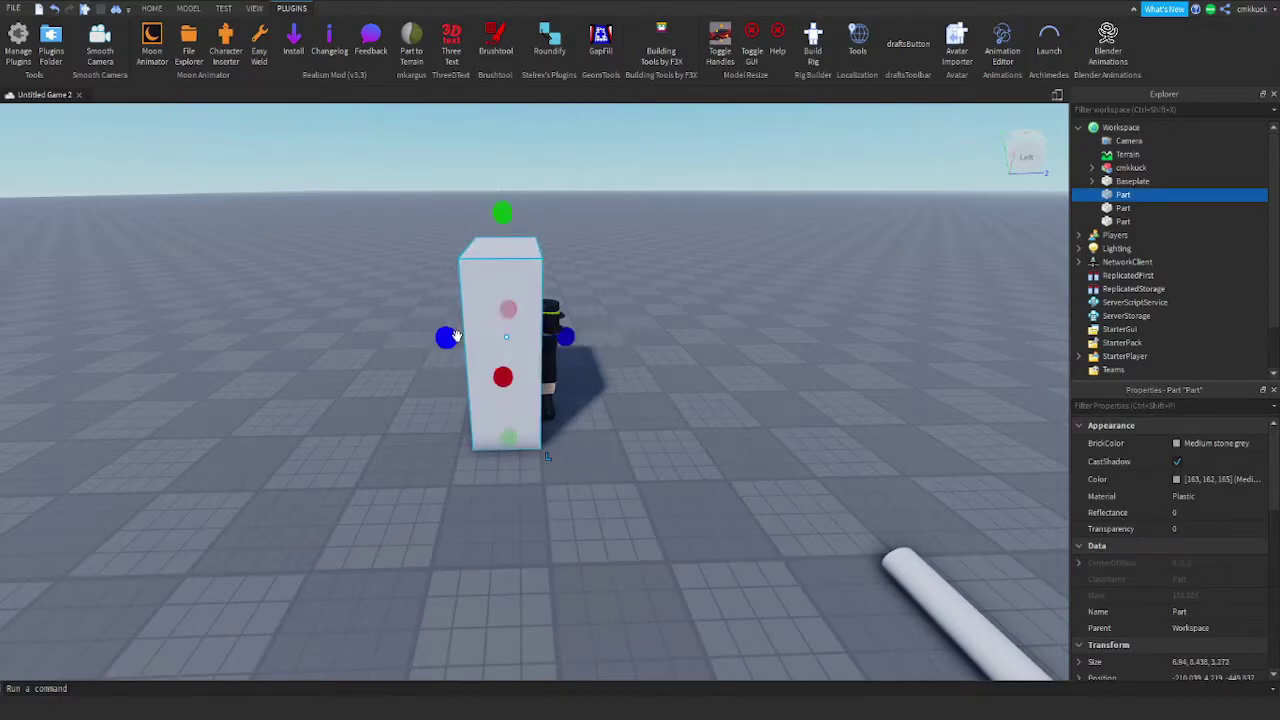
drag(452, 337, 454, 340)
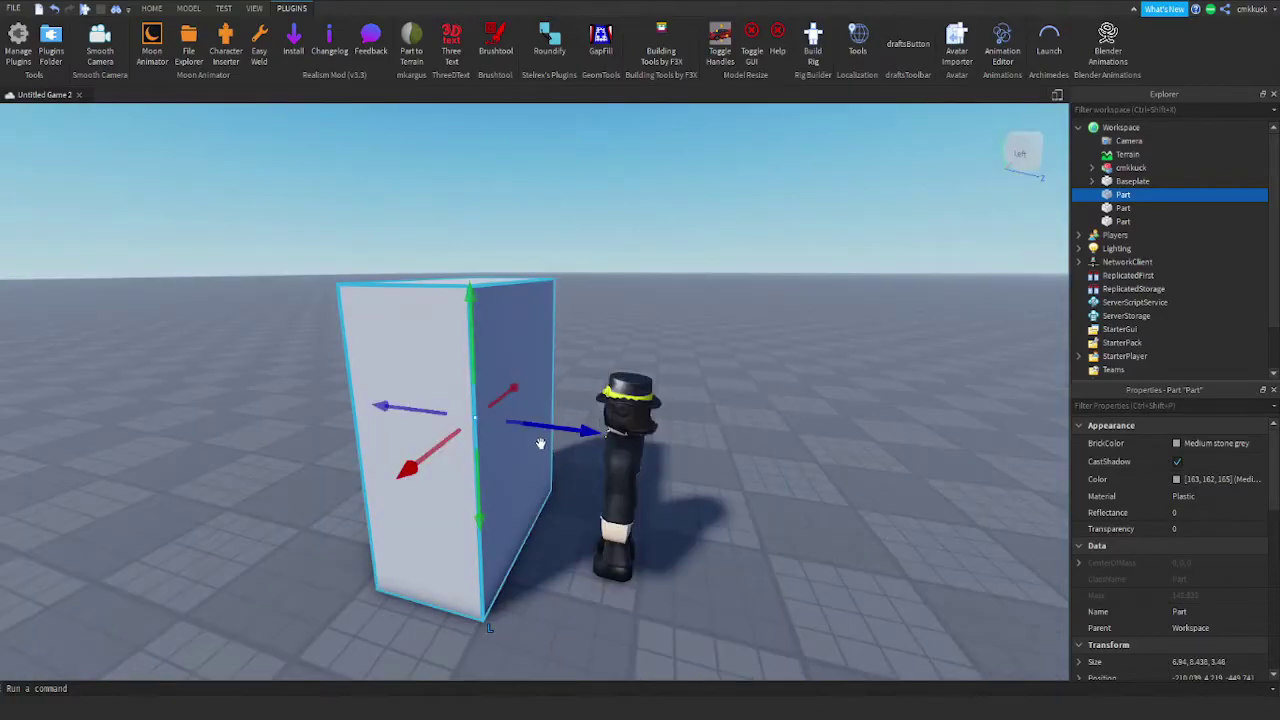
Duplicate the body and shrink the copy into a raised upper front panel of about 6.289 × 5.756 × 2.876
key(d)
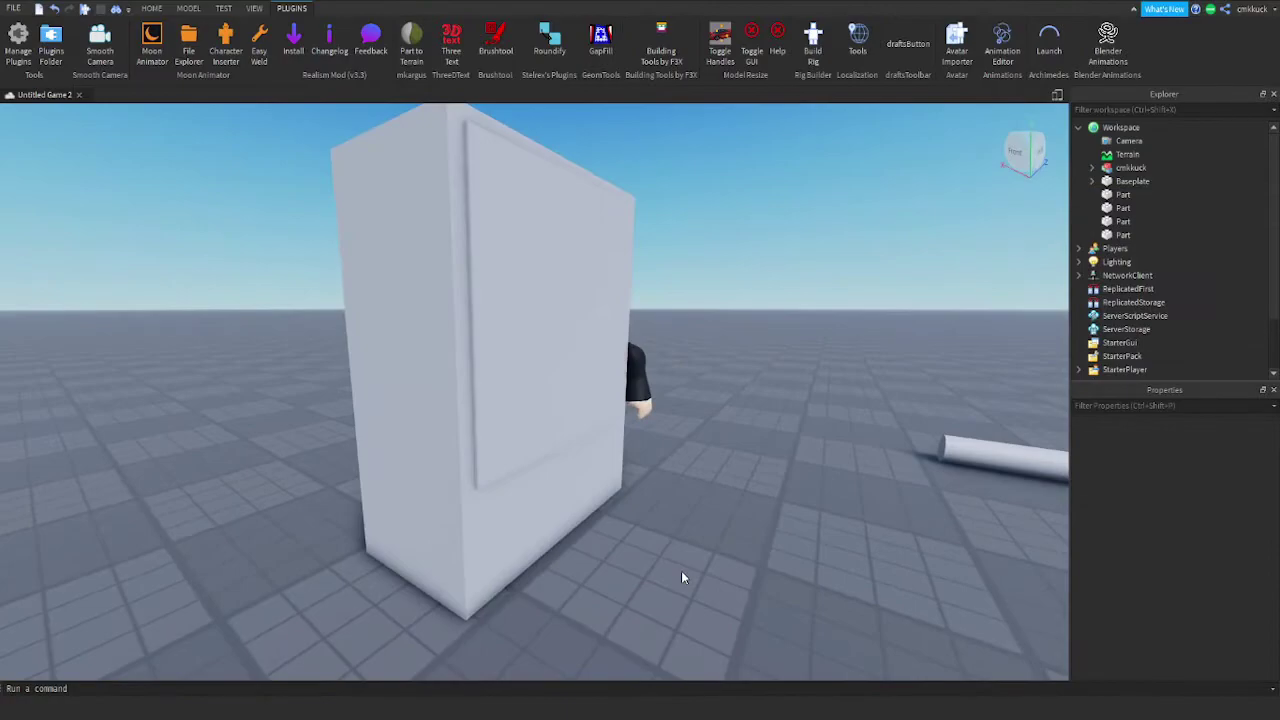
click(536, 417)
right_drag(763, 513, 755, 498)
key(w)
key(d)
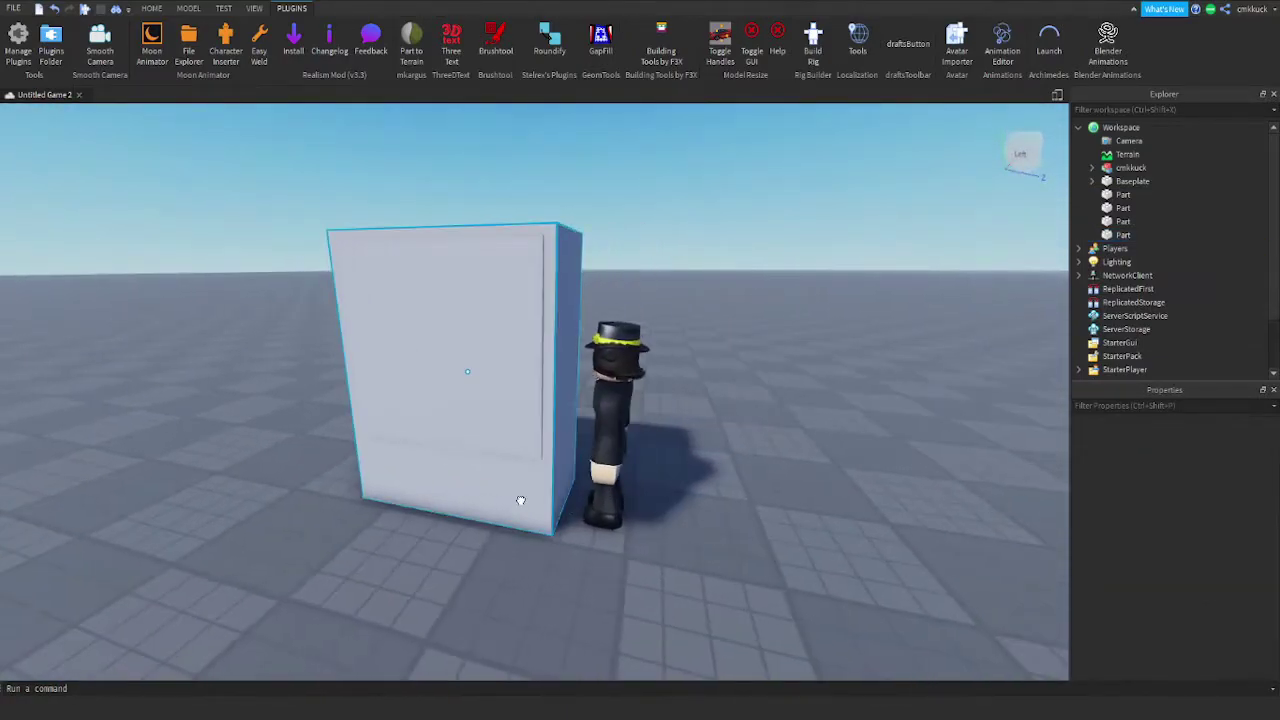
Duplicate the upper front panel and fit the copy to the lower section of the body's front
click(517, 503)
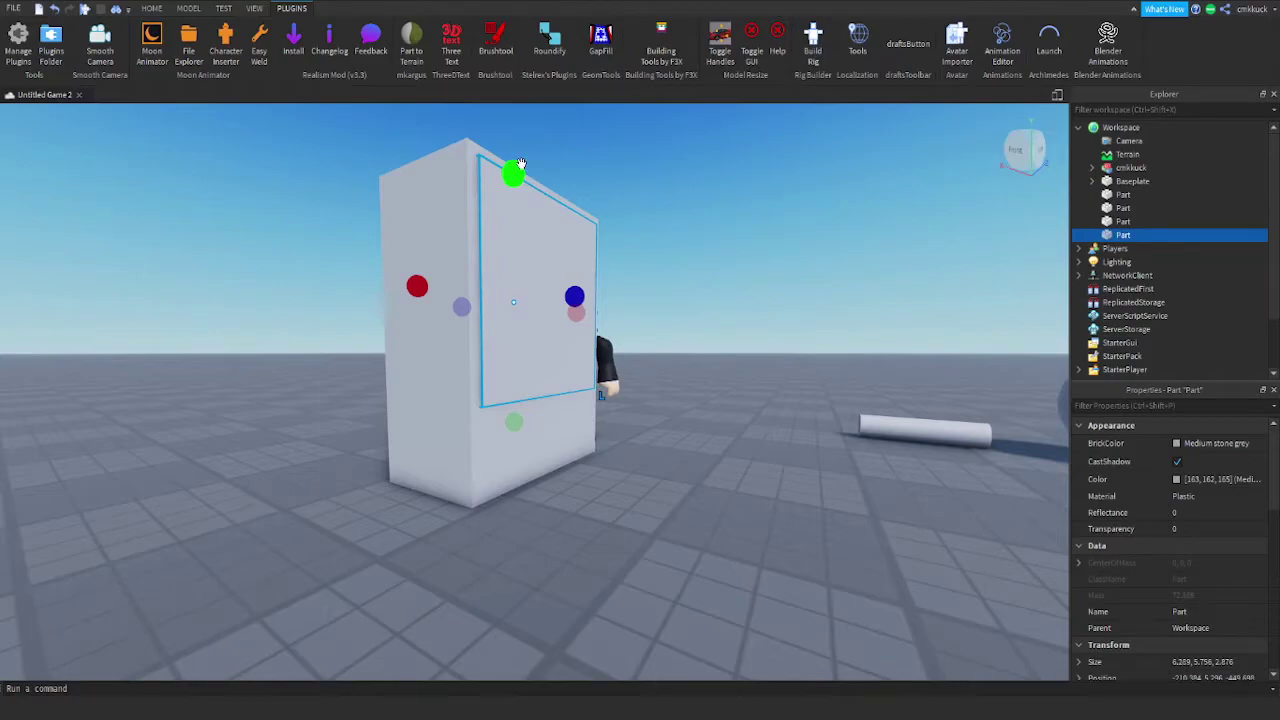
key(ctrl+d)
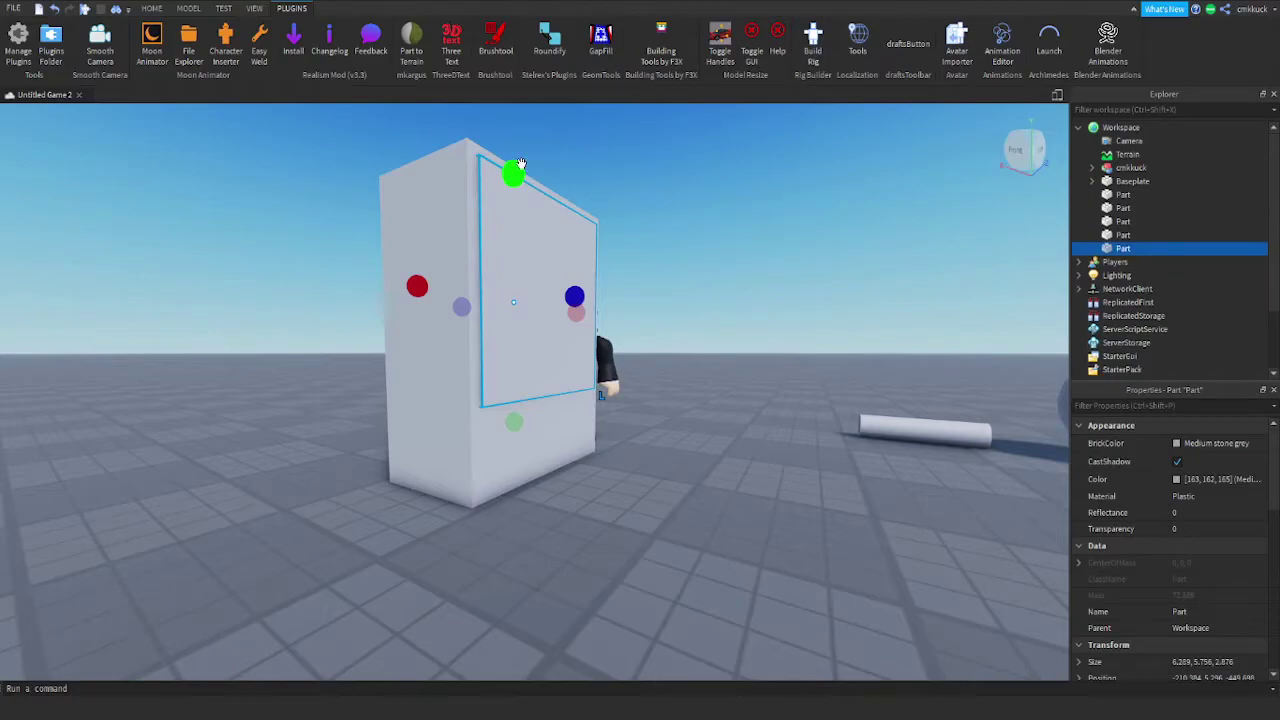
drag(519, 471, 519, 476)
key(ctrl+2)
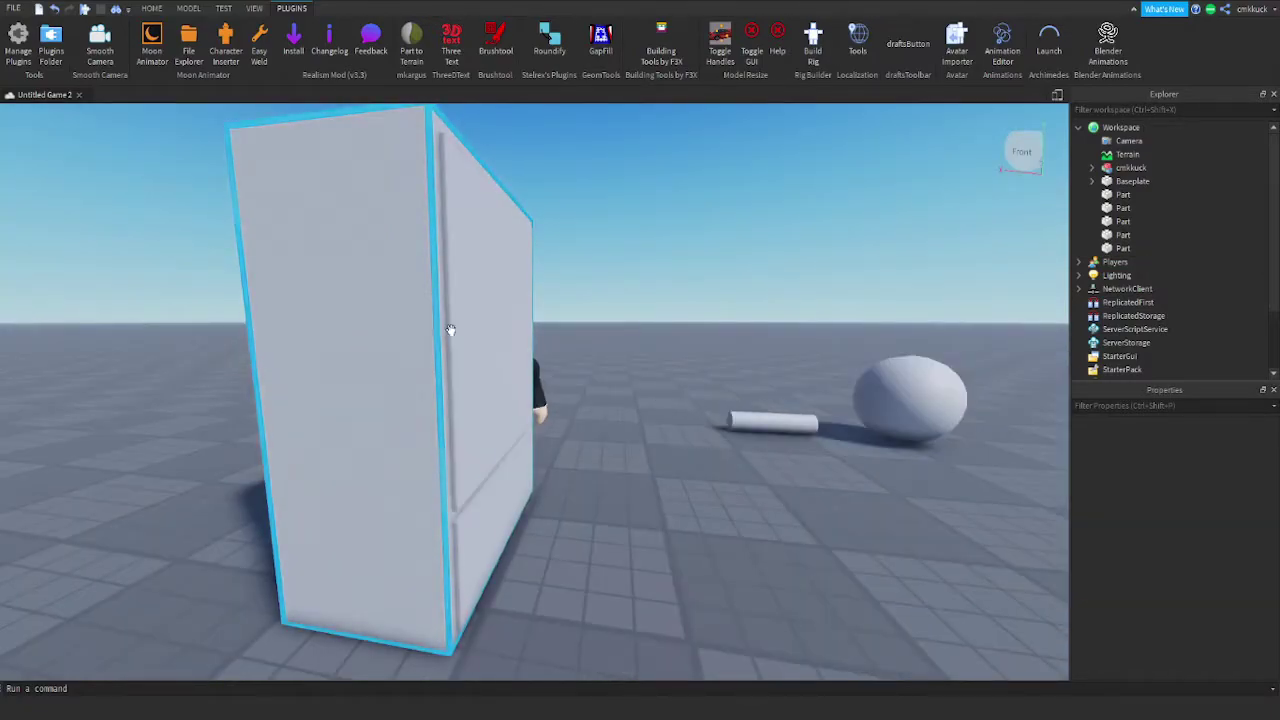
Duplicate the fridge body and move the copy out in front of it, leaving a small gap
click(451, 330)
key(ctrl+d)
key(ctrl+2)
drag(537, 378, 758, 390)
right_drag(645, 407, 662, 405)
key(s)
key(d)
key(a)
drag(556, 390, 541, 387)
click(742, 516)
key(w)
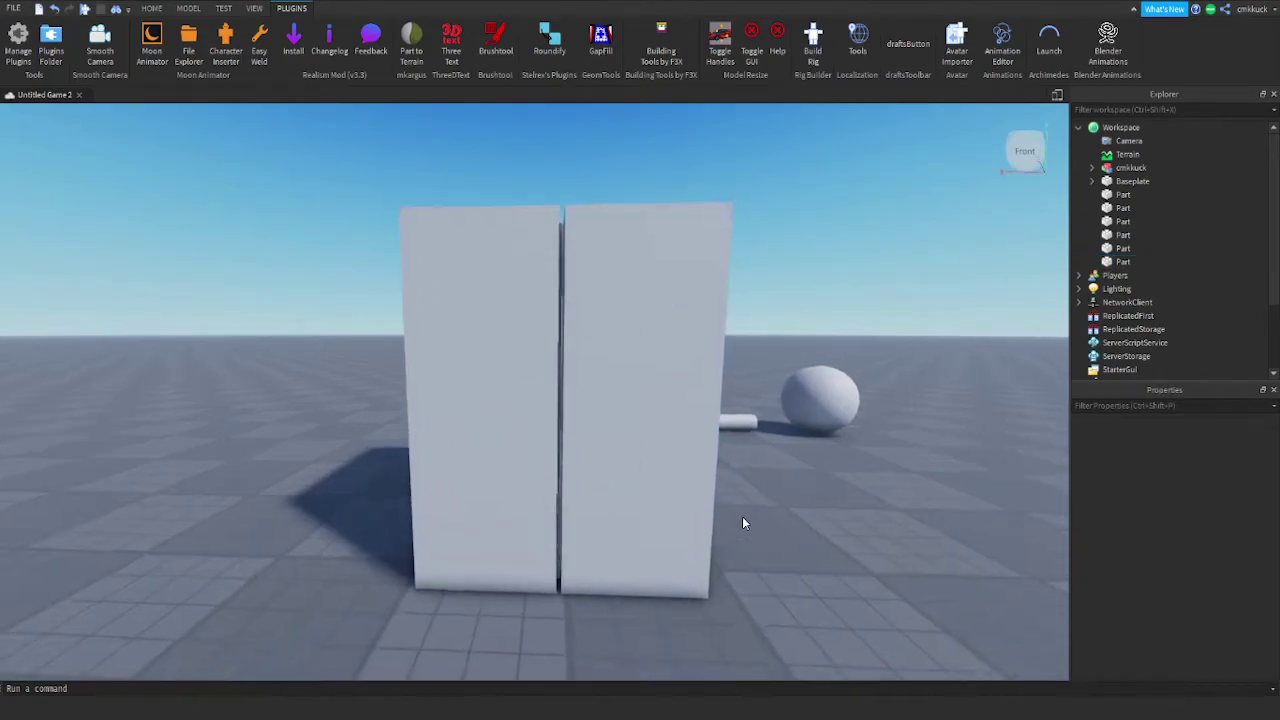
key(s)
right_drag(742, 516, 730, 499)
Resize the body copy into a thin door slab over the upper front panel, about 6.94 × 5.821 × 0.48
click(517, 540)
key(ctrl+3)
right_drag(517, 540, 519, 556)
drag(520, 563, 521, 510)
key(w)
right_drag(599, 523, 649, 291)
key(s)
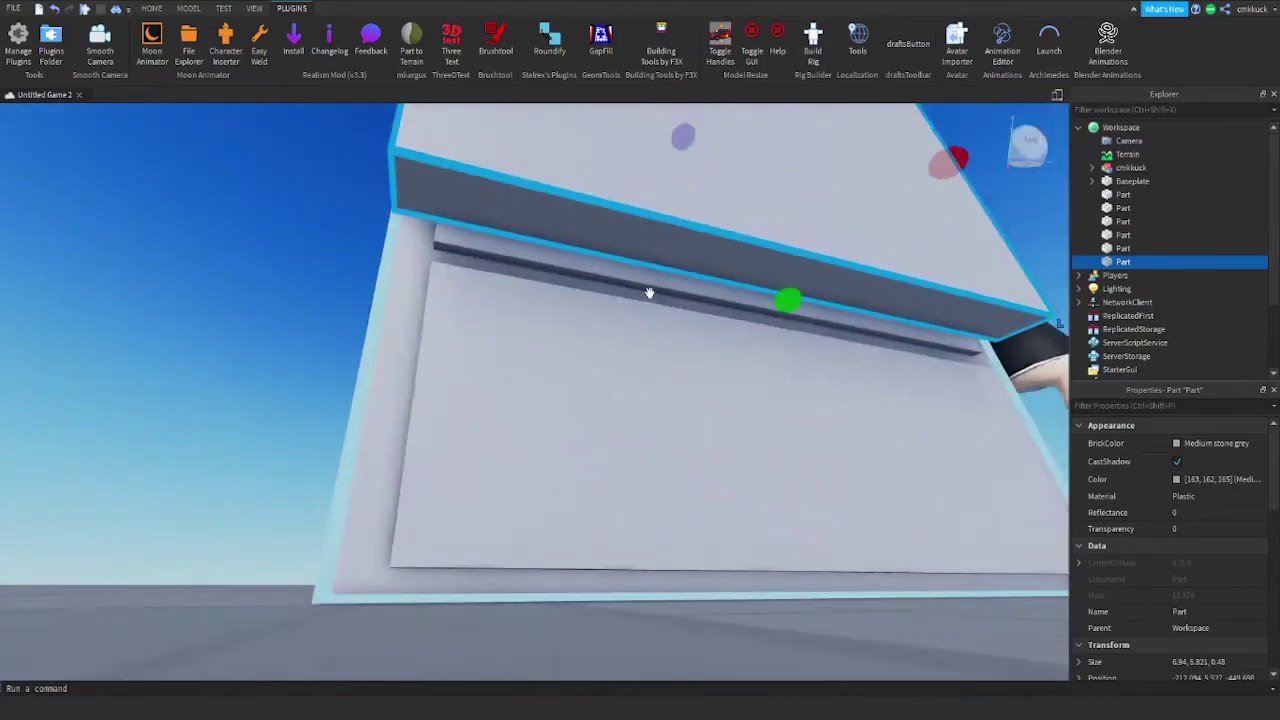
Adjust the door slab to about 6.712 × 5.969 × 0.465 so its lower edge ends just above the lower panel
drag(788, 296, 784, 321)
key(a)
right_drag(784, 321, 616, 420)
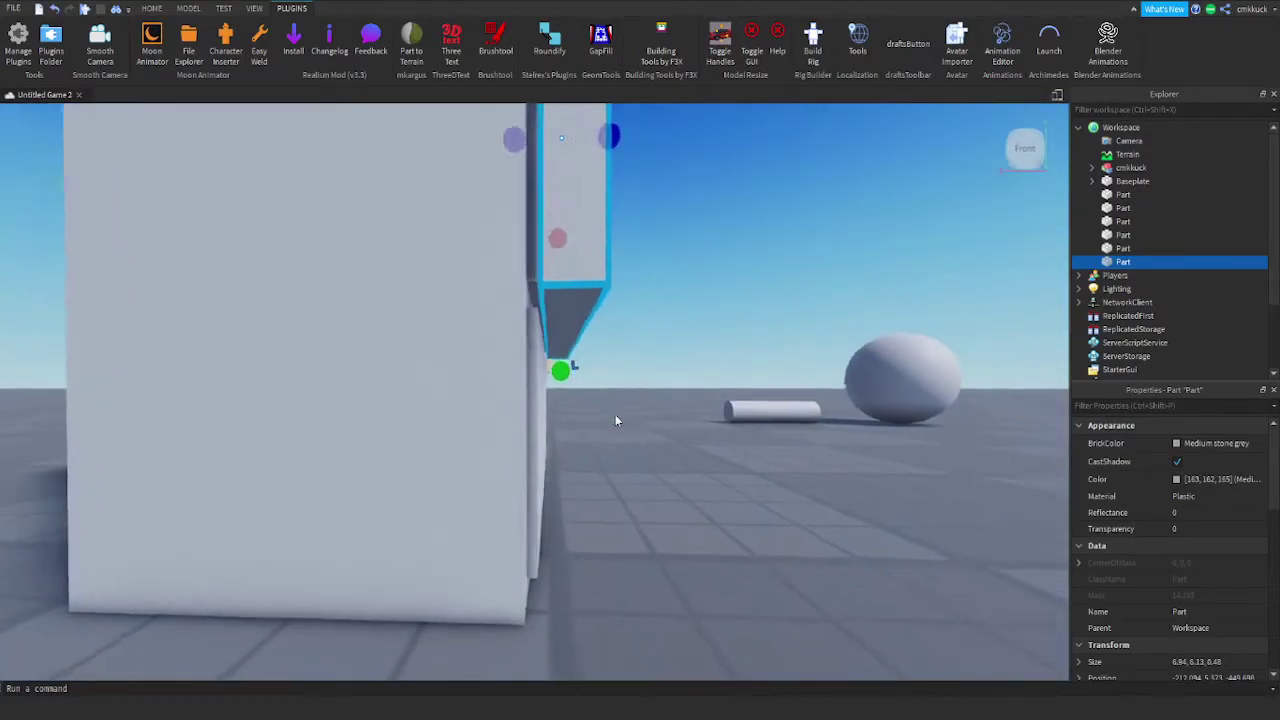
drag(553, 361, 557, 349)
key(e)
click(566, 346)
right_drag(566, 346, 543, 314)
click(543, 314)
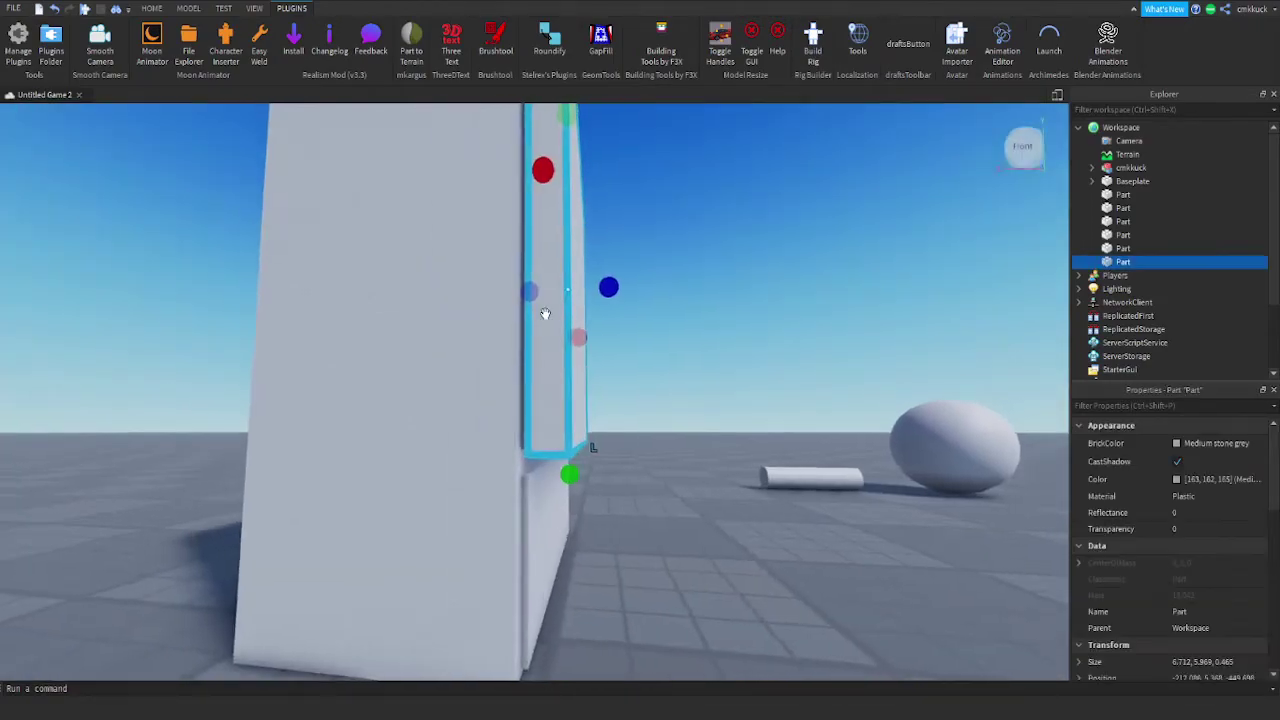
Duplicate the door slab as a drawer front over the lower panel, and move both fronts back against the panels
key(s)
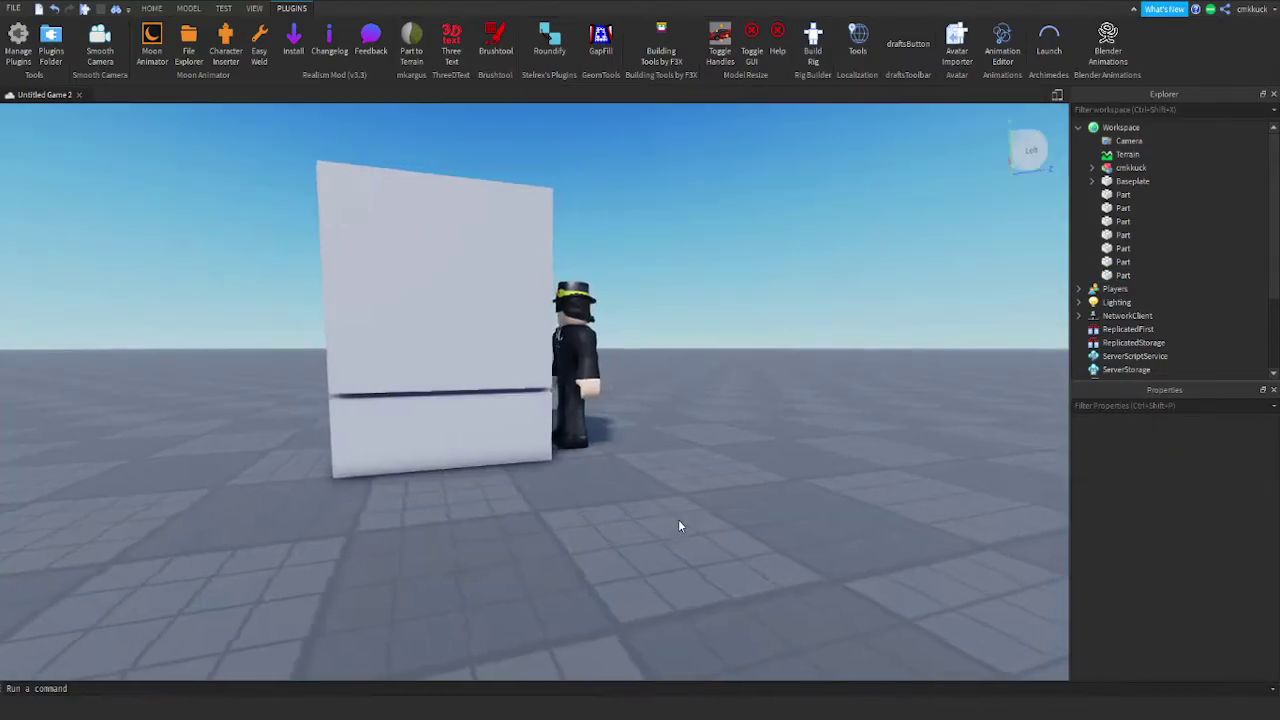
right_drag(678, 519, 646, 506)
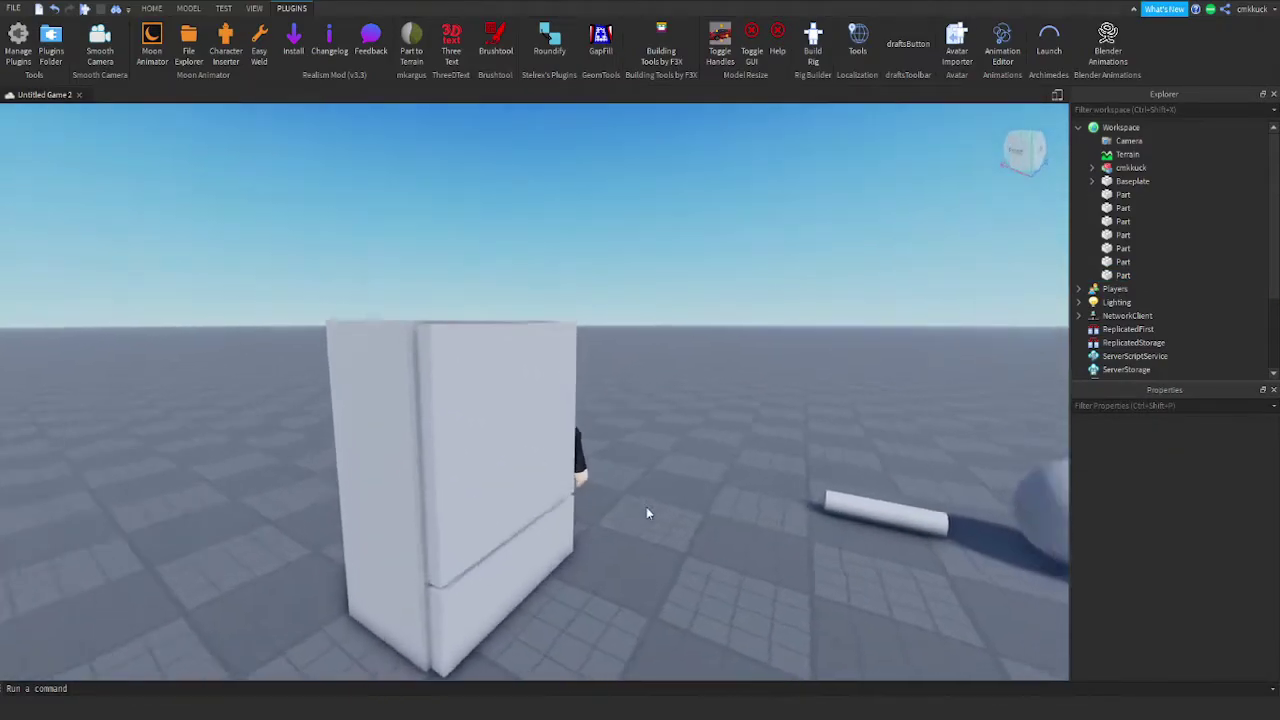
scroll(768, 533, up, 5)
scroll(768, 530, up, 3)
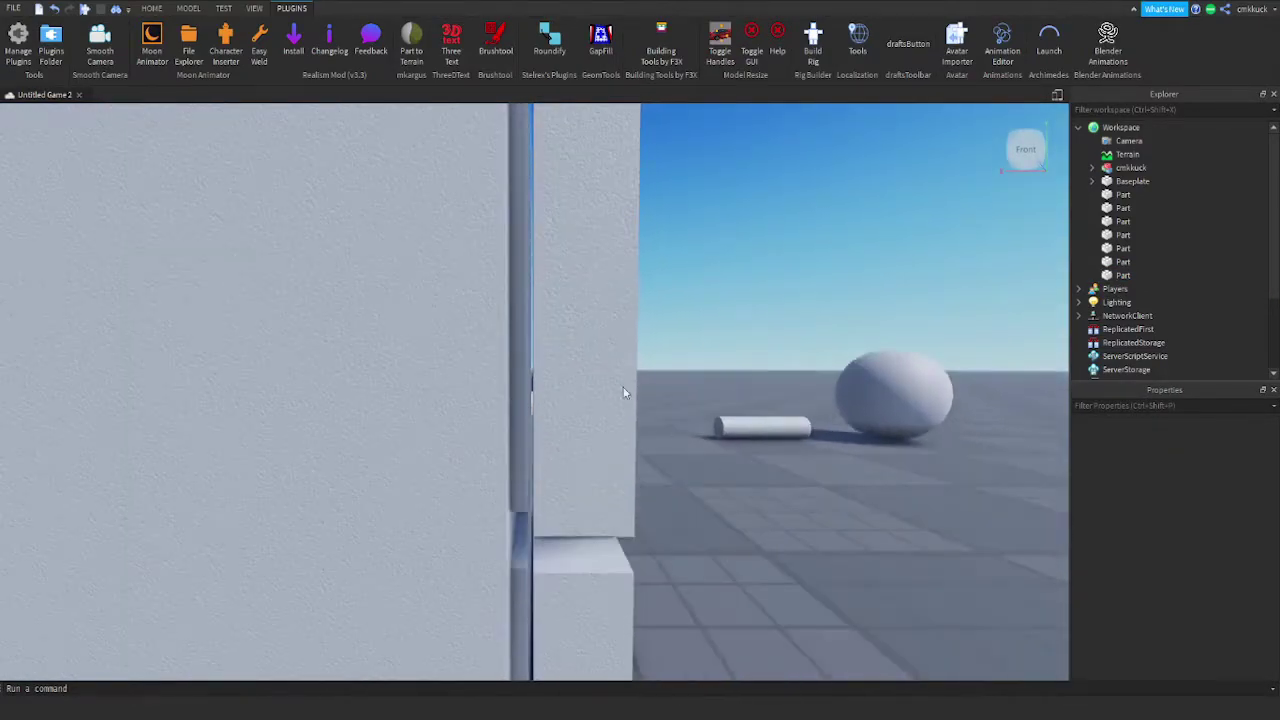
click(585, 578)
ctrl+click(585, 578)
key(ctrl+2)
key(e)
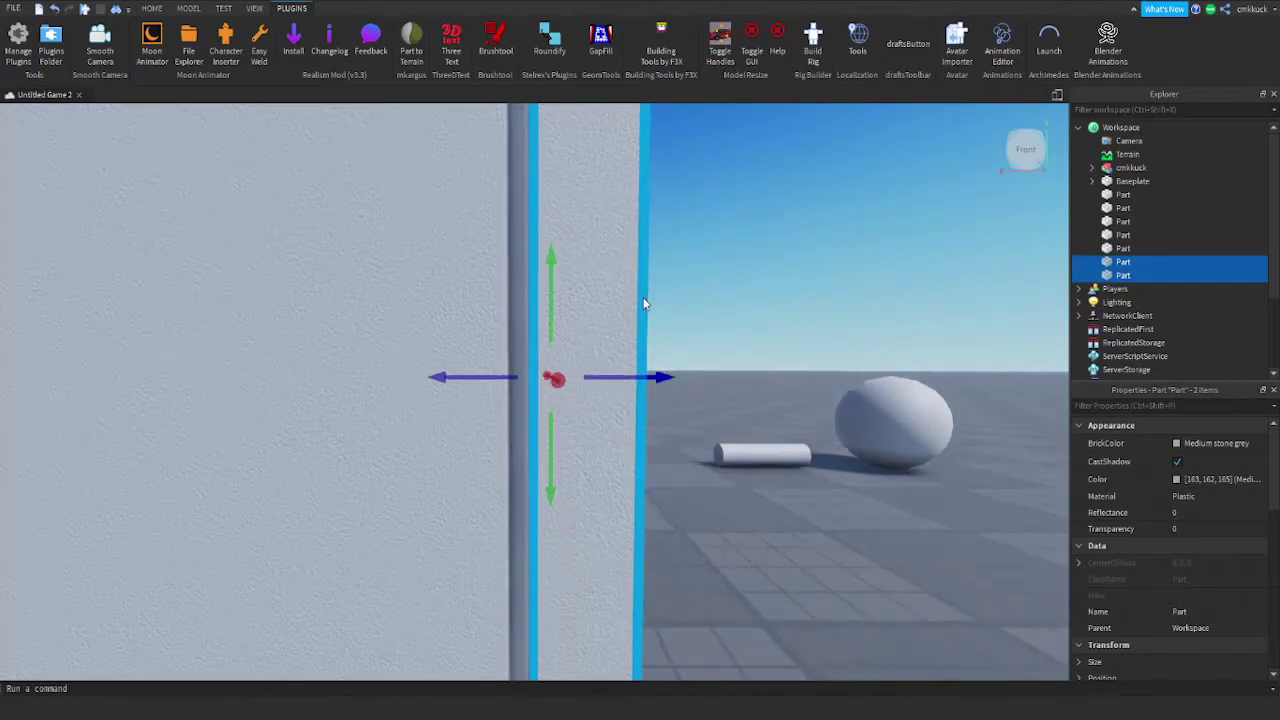
drag(638, 371, 636, 377)
click(718, 475)
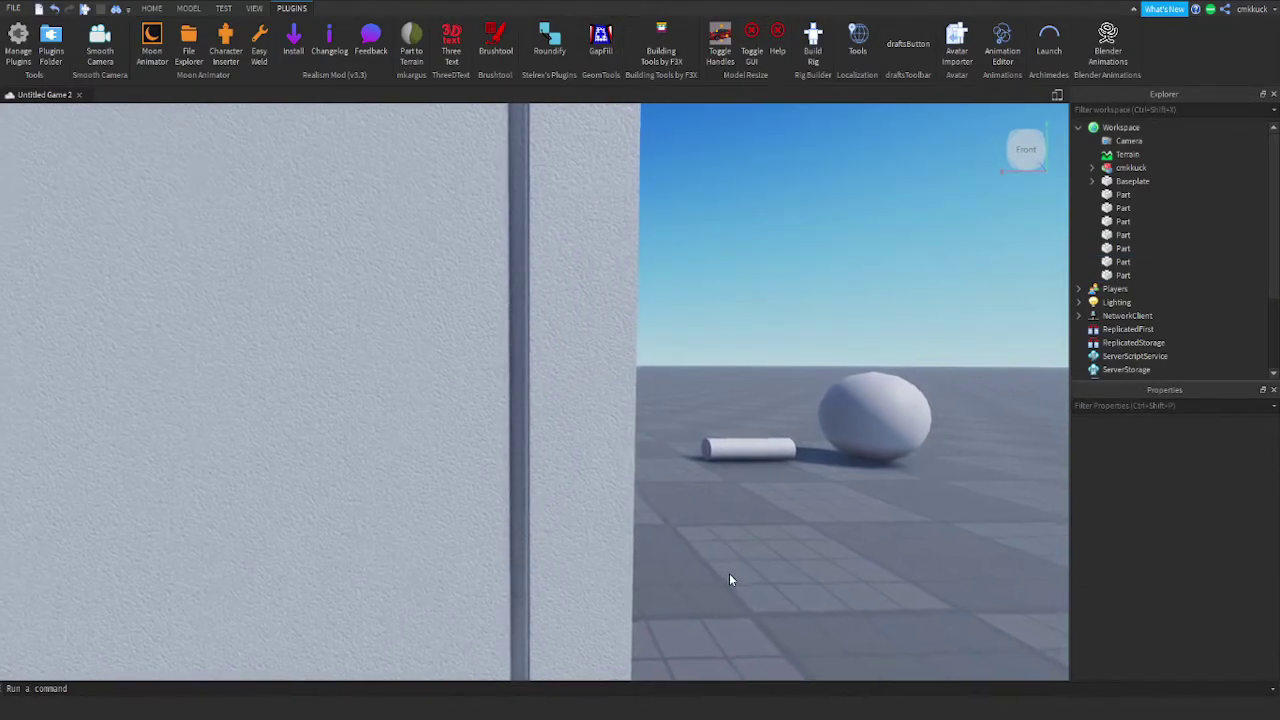
Duplicate the upper door slab and narrow the copy to a thin vertical strip at the door's centre
right_drag(729, 574, 699, 558)
key(s)
key(w)
key(s)
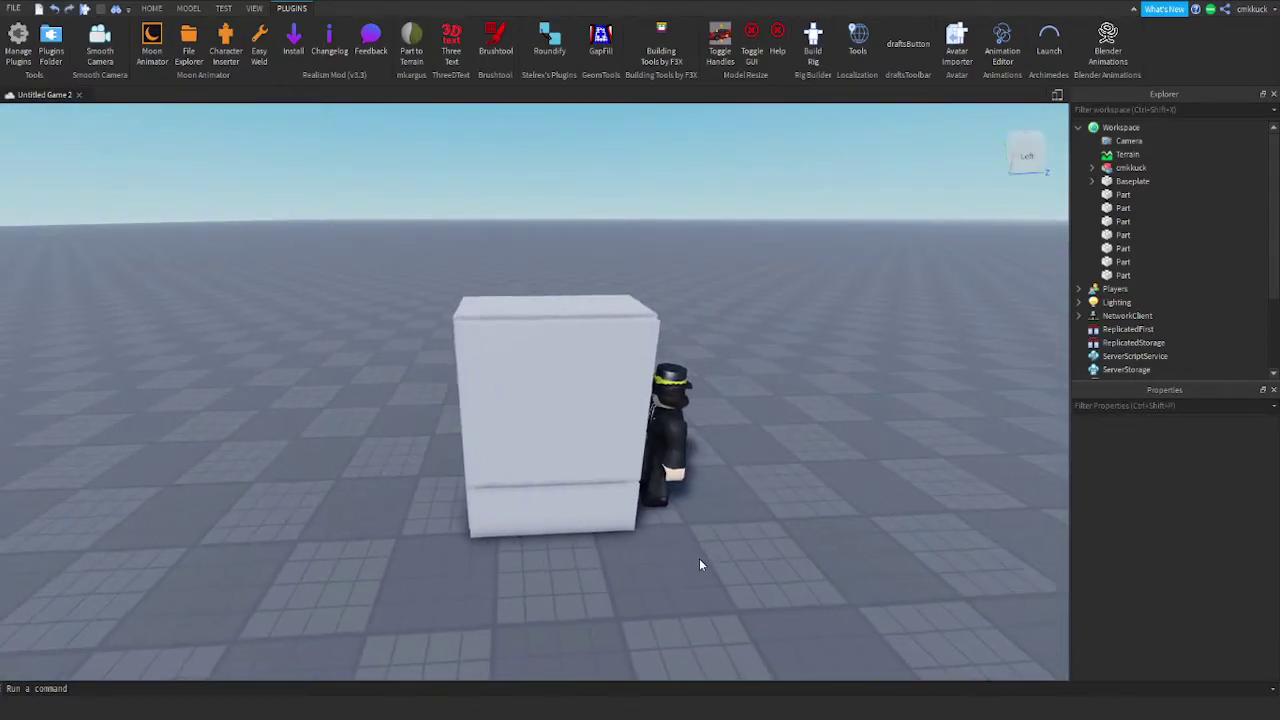
click(602, 433)
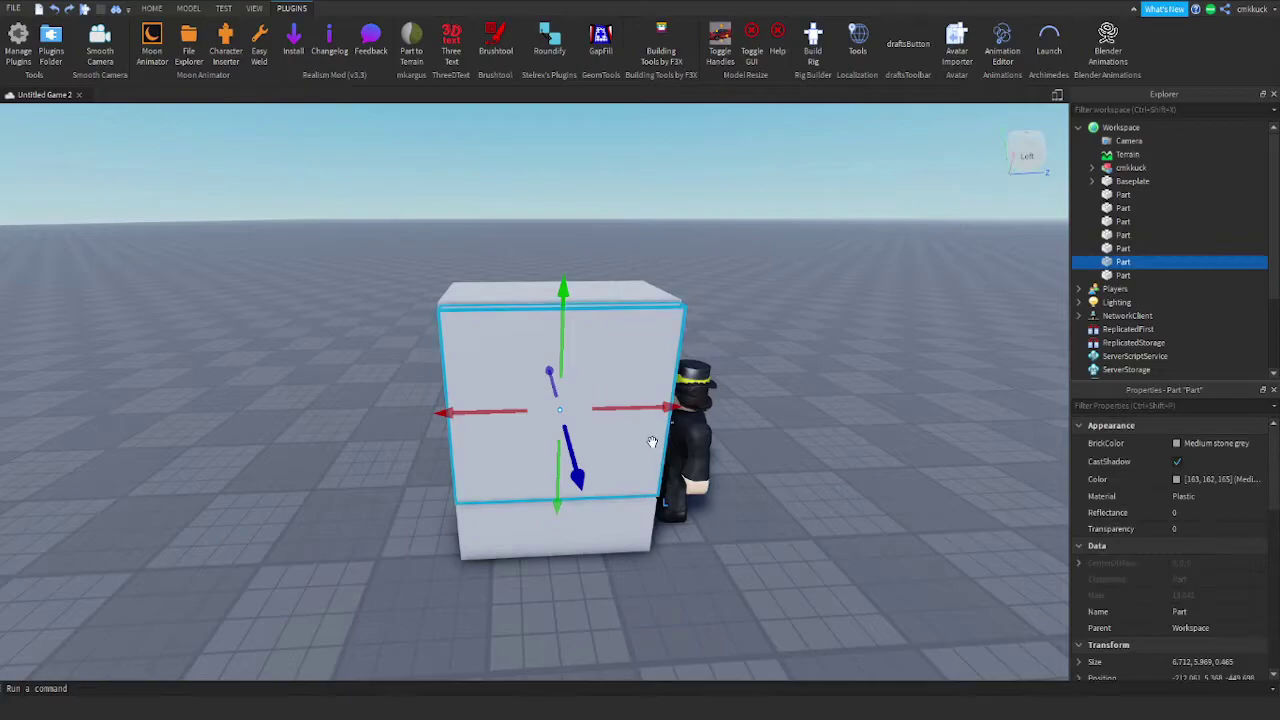
key(ctrl+d)
key(ctrl+3)
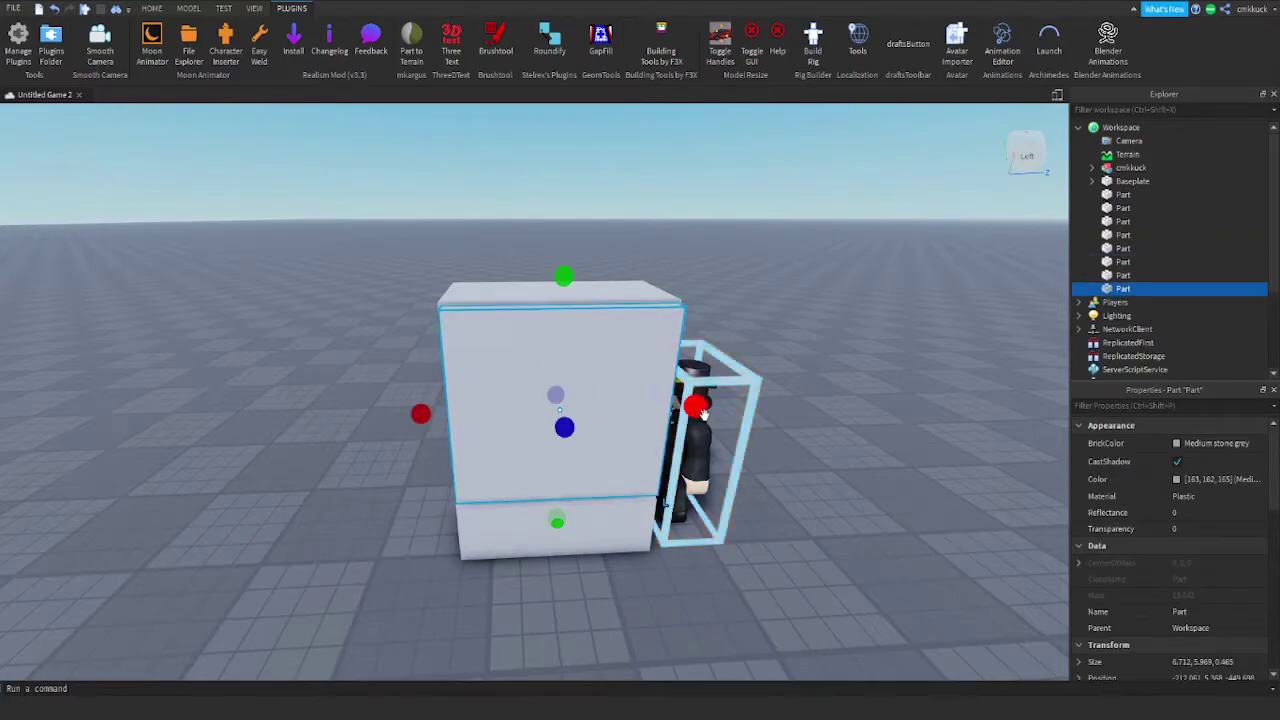
drag(703, 412, 628, 414)
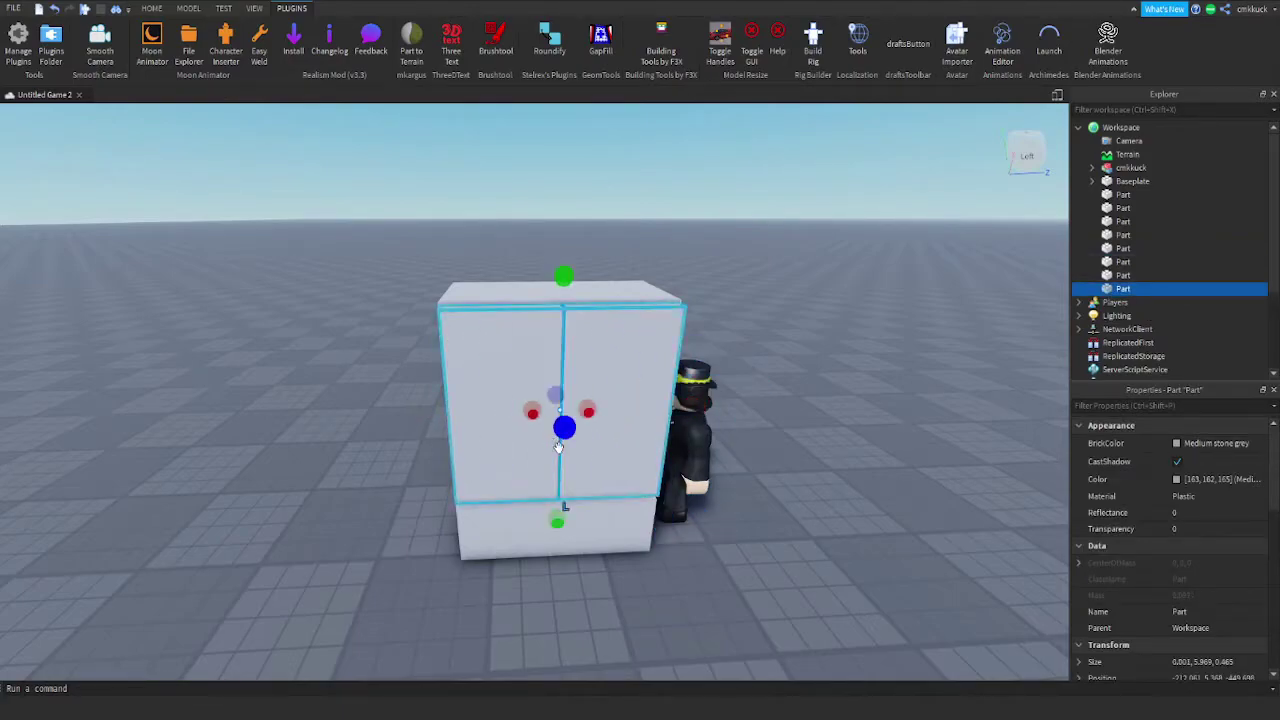
Extend the central strip through the door to a depth of about 4.763, with a width of about 0.108
right_drag(558, 446, 573, 459)
drag(538, 374, 780, 523)
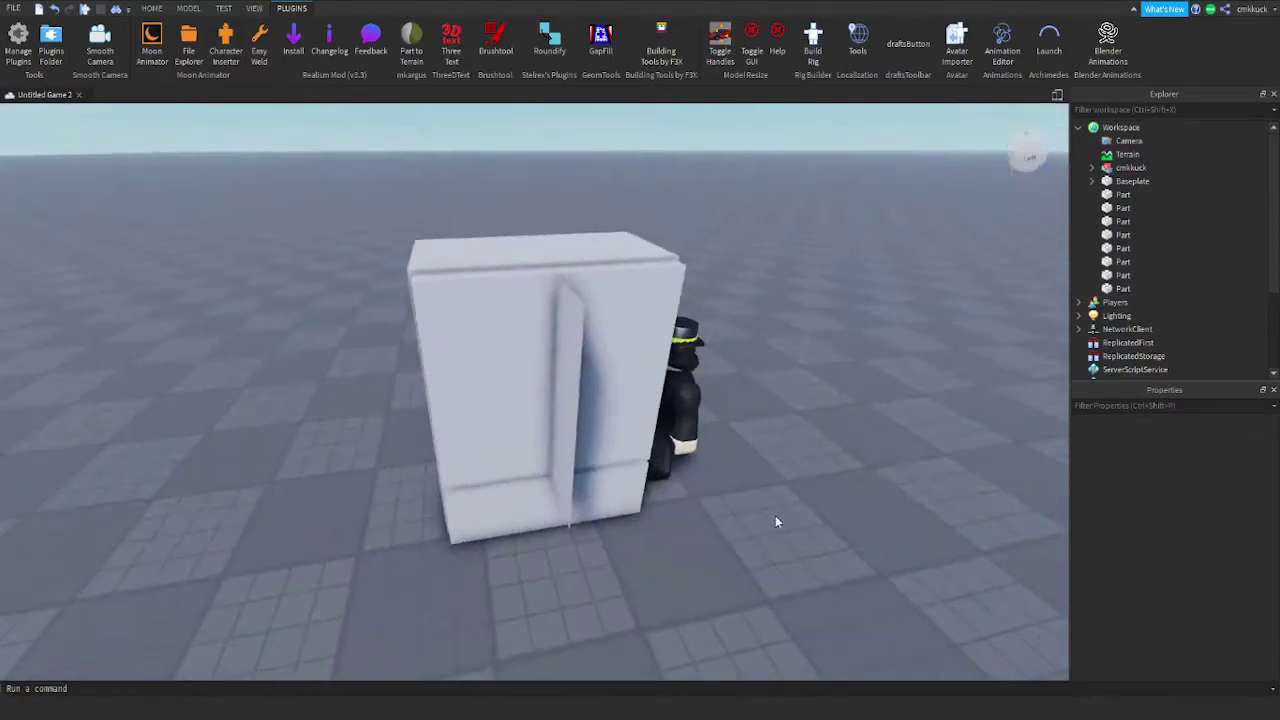
click(480, 380)
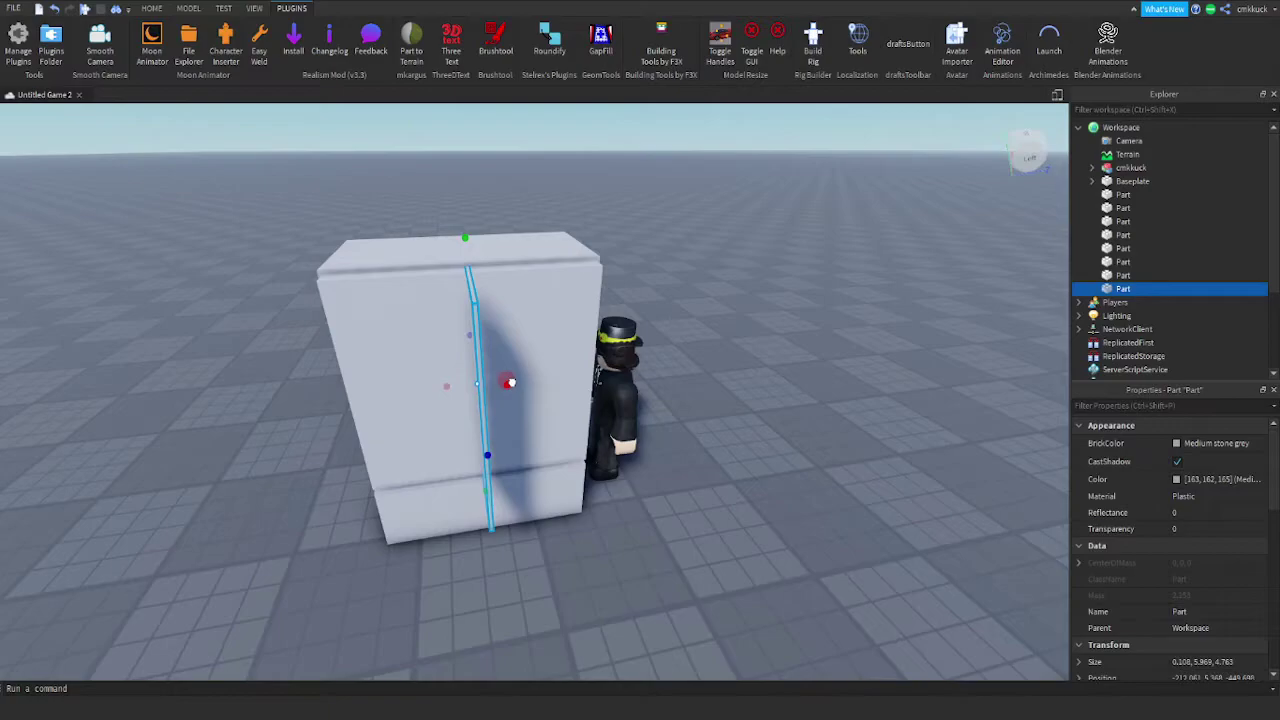
click(689, 555)
Narrow the upper door slab to about 3.331 wide so it covers only the half left of the central strip
right_drag(689, 555, 686, 536)
scroll(689, 555, up, 3)
click(674, 525)
key(a)
mouse_move(739, 493)
mouse_down()
mouse_move(581, 487)
mouse_move(751, 499)
mouse_up()
Duplicate the half-width door and move the copy sideways to the other side of the central strip
key(ctrl+d)
key(ctrl+2)
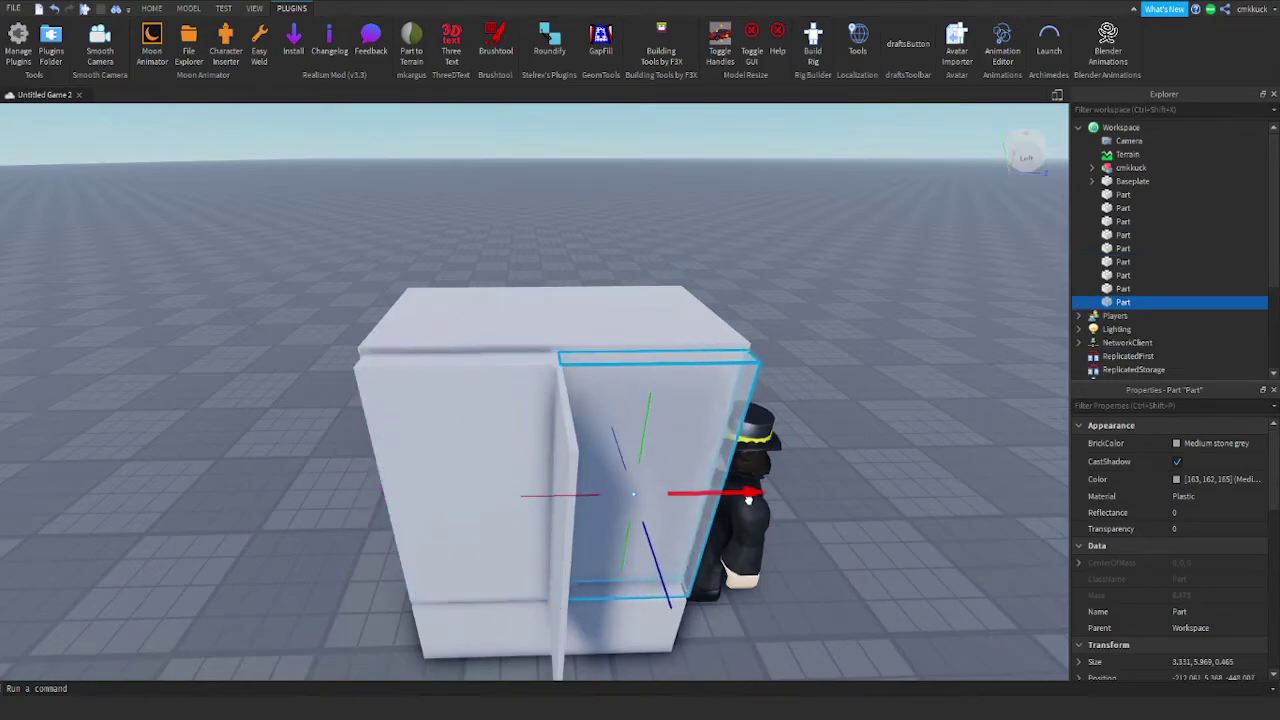
key(d)
key(d)
click(745, 506)
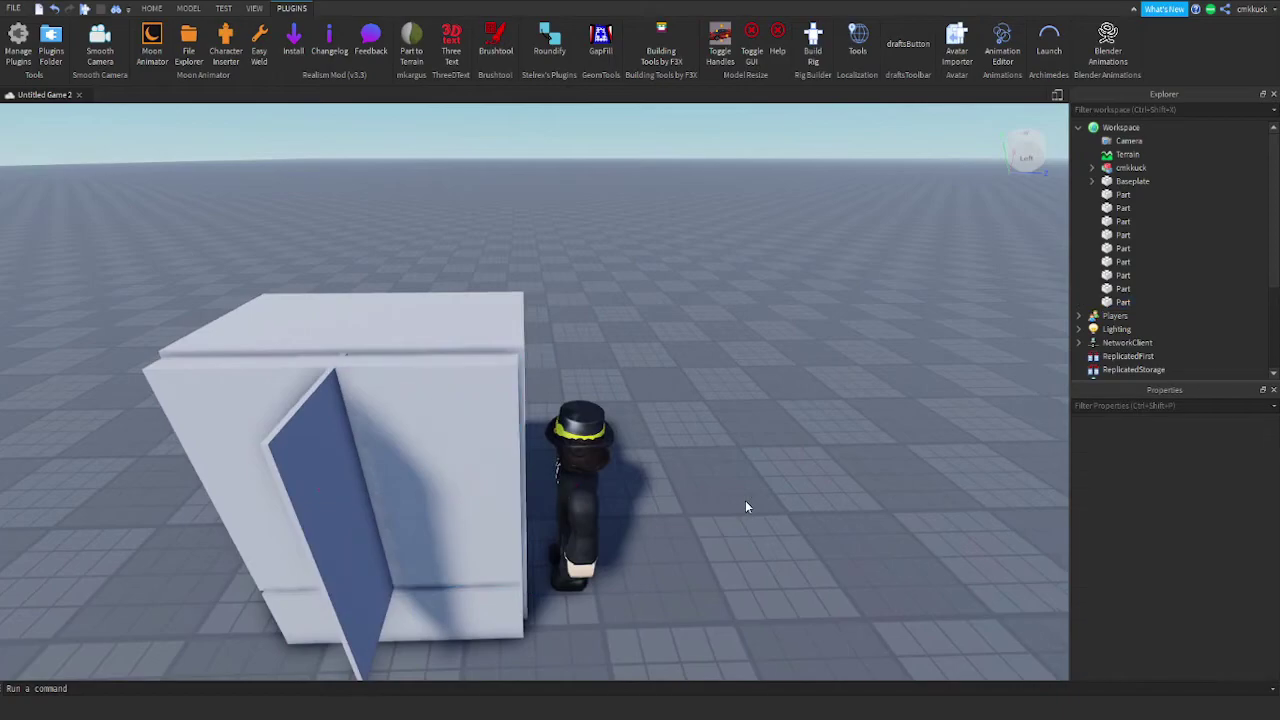
Delete the thin central strip so only the gap between the two upper doors remains
scroll(745, 506, down, 5)
click(603, 431)
key(Delete)
scroll(603, 431, up, 3)
right_drag(603, 431, 636, 322)
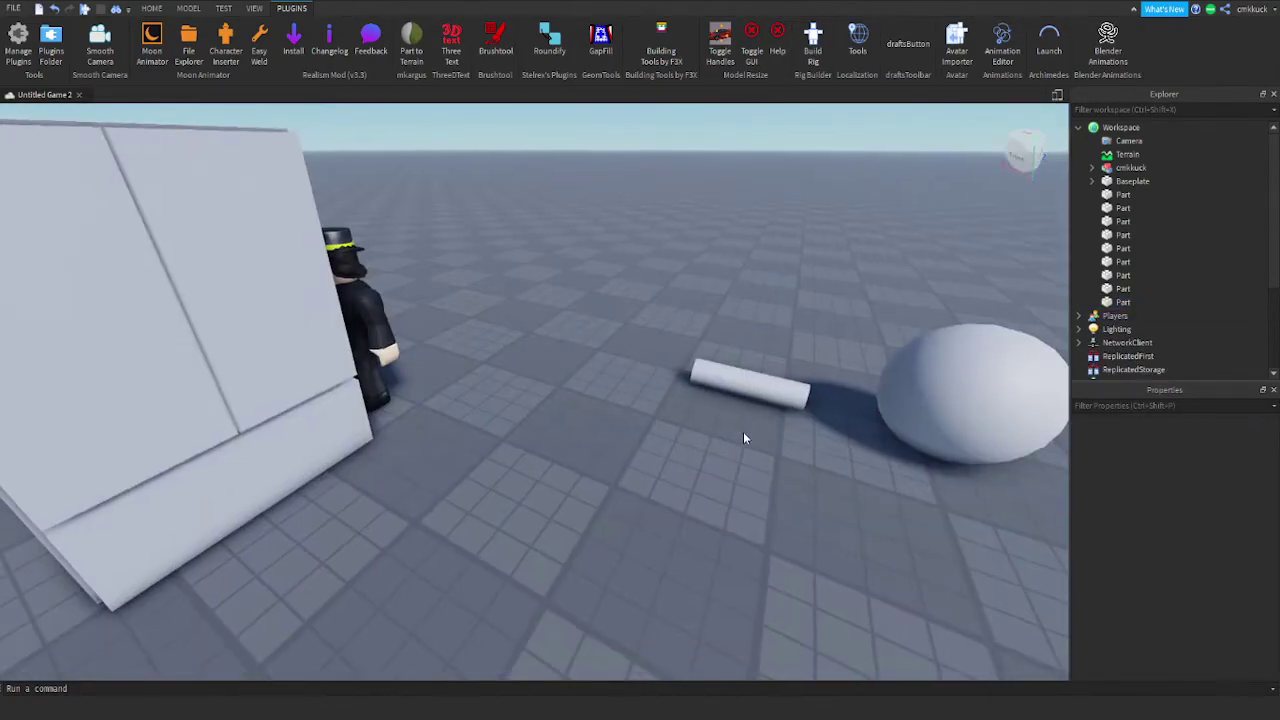
Paste a 4 by 1 by 1 cylinder, turn it upright and sink it partly into the front of the left upper door
key(ctrl+v)
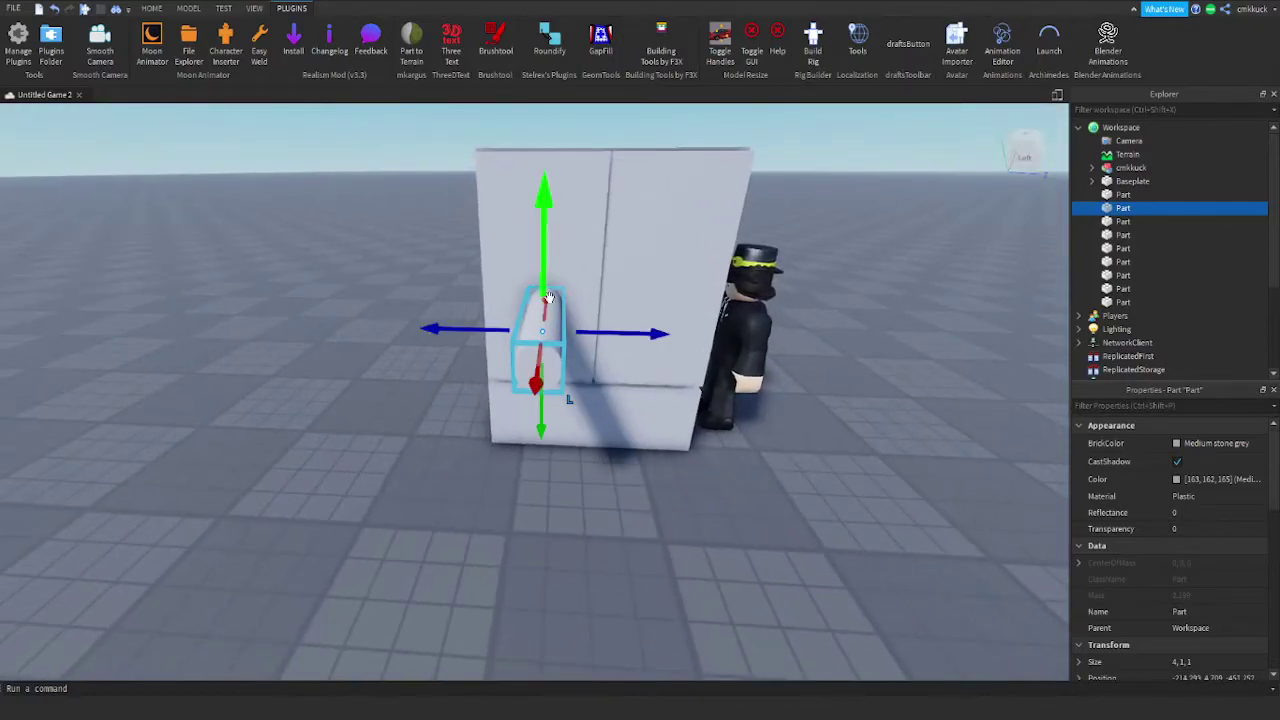
key(ctrl+r)
key(ctrl+r)
key(ctrl+t)
key(d)
right_drag(614, 378, 537, 424)
drag(537, 424, 623, 417)
key(a)
right_drag(623, 417, 620, 407)
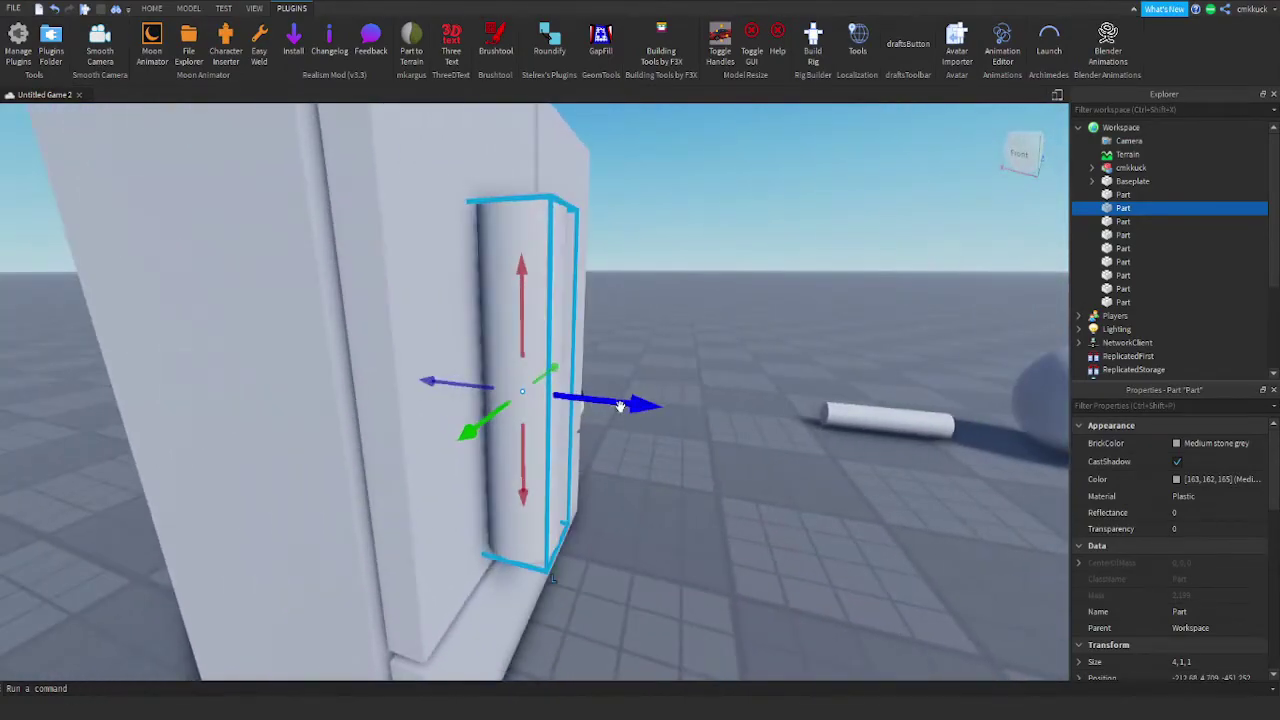
drag(620, 406, 605, 402)
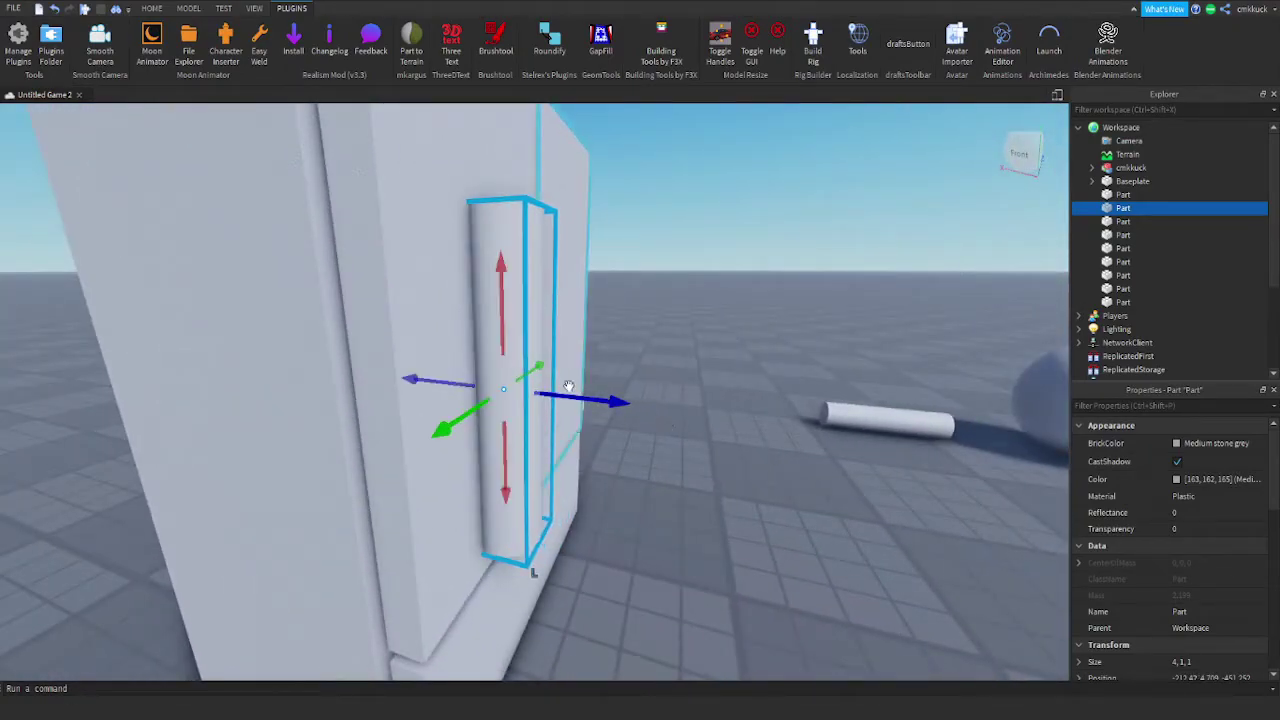
Shrink the upright cylinder on the left door to about 0.978 tall and 0.77 across
key(ctrl+3)
right_drag(719, 401, 718, 402)
key(s)
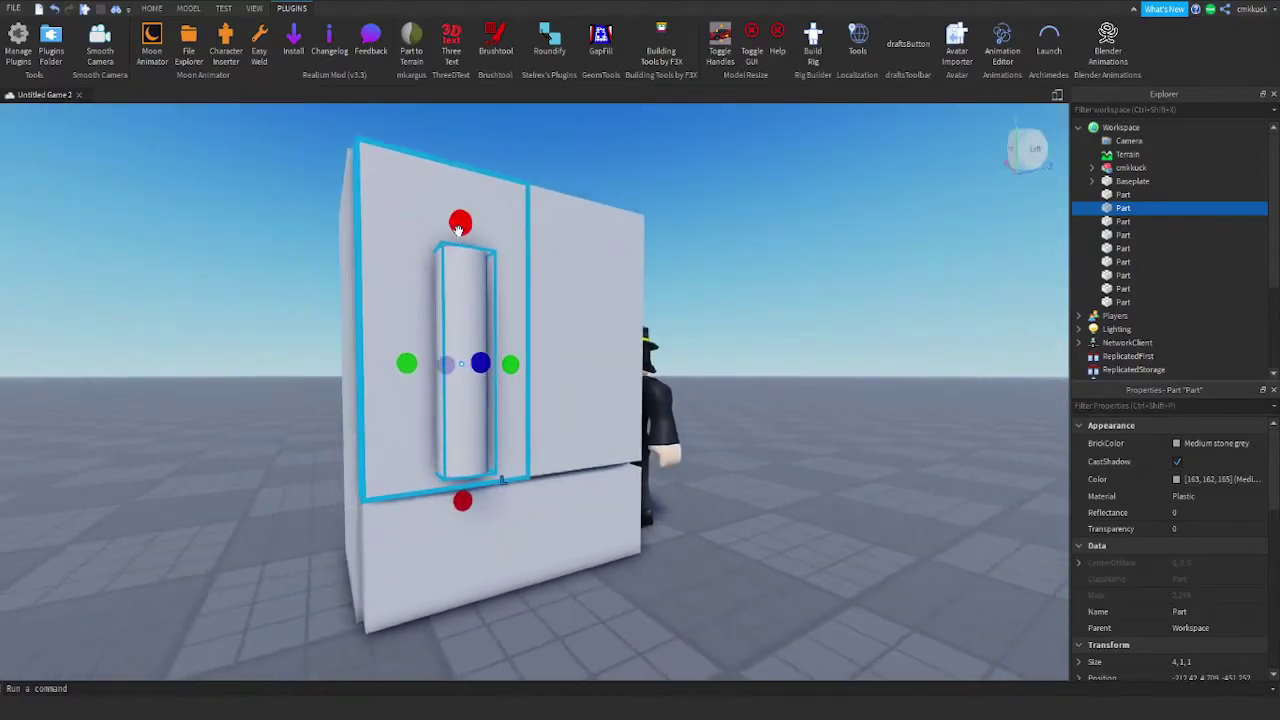
drag(460, 226, 459, 247)
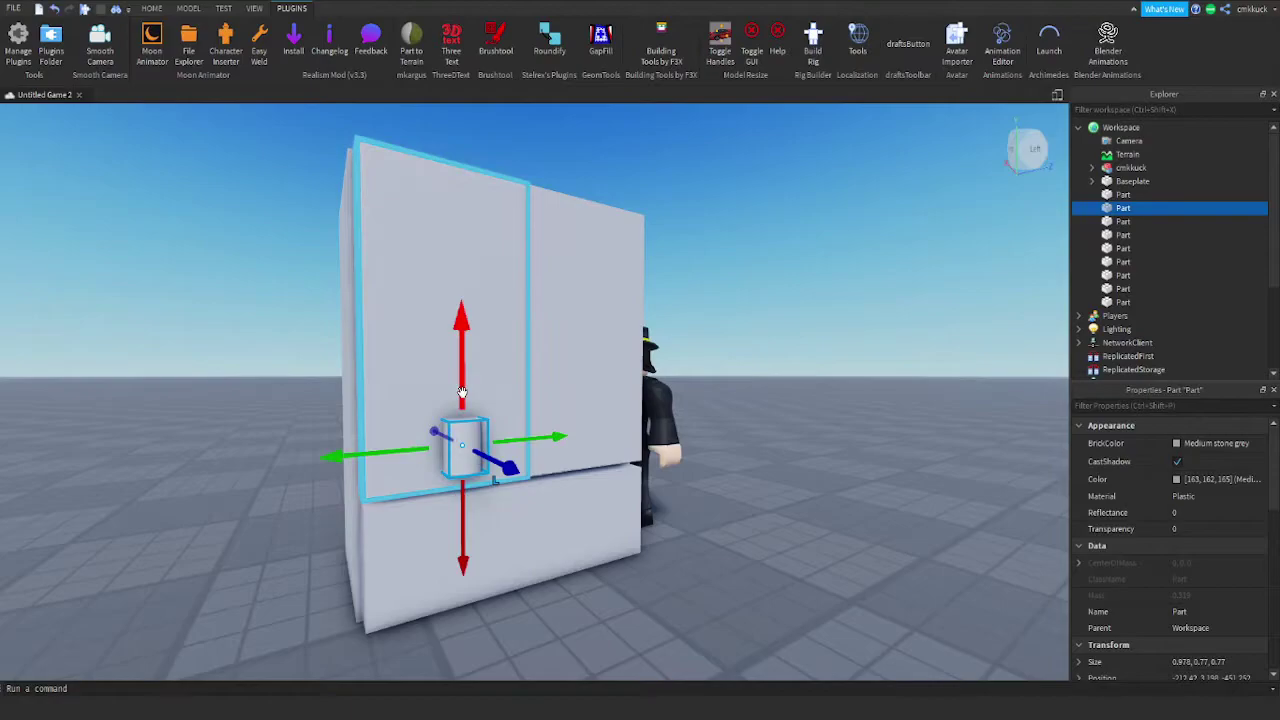
Move the reference character forward to stand in front of the refrigerator
drag(672, 458, 713, 589)
scroll(651, 639, down, 1)
key(w)
key(a)
Raise the short cylinder on the left door and push it about halfway into the door's front face
click(527, 408)
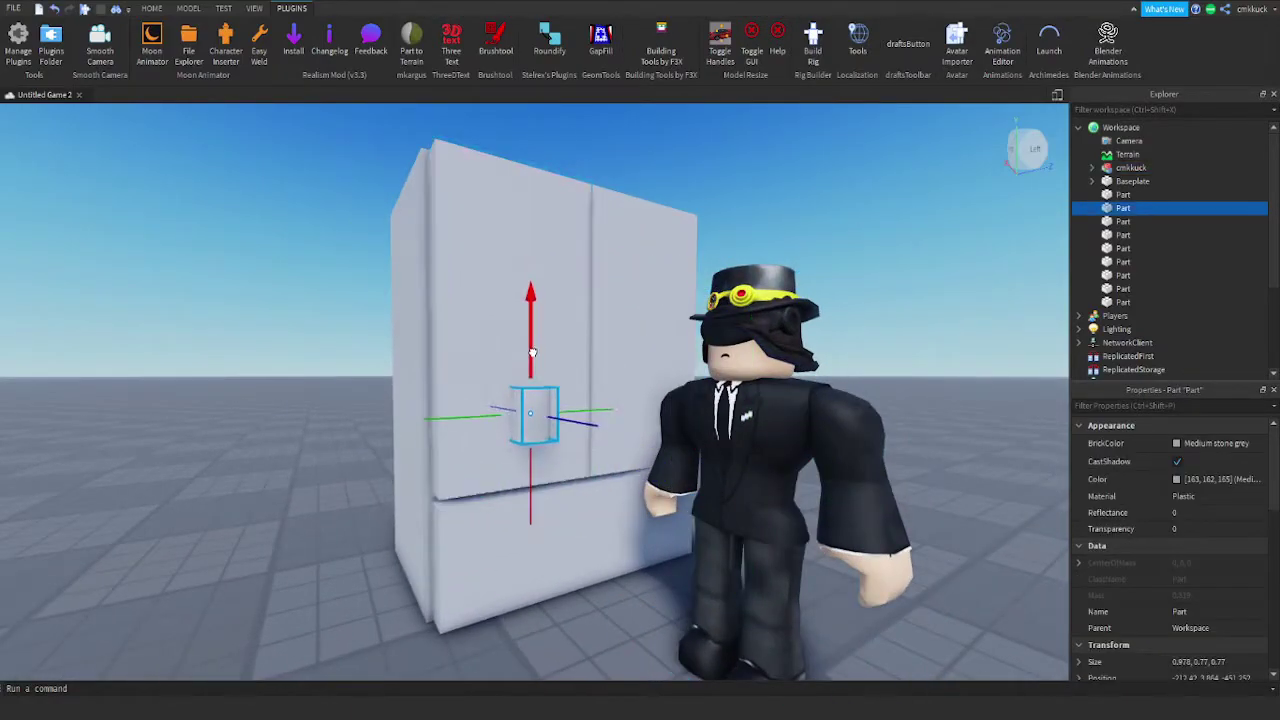
drag(602, 408, 592, 409)
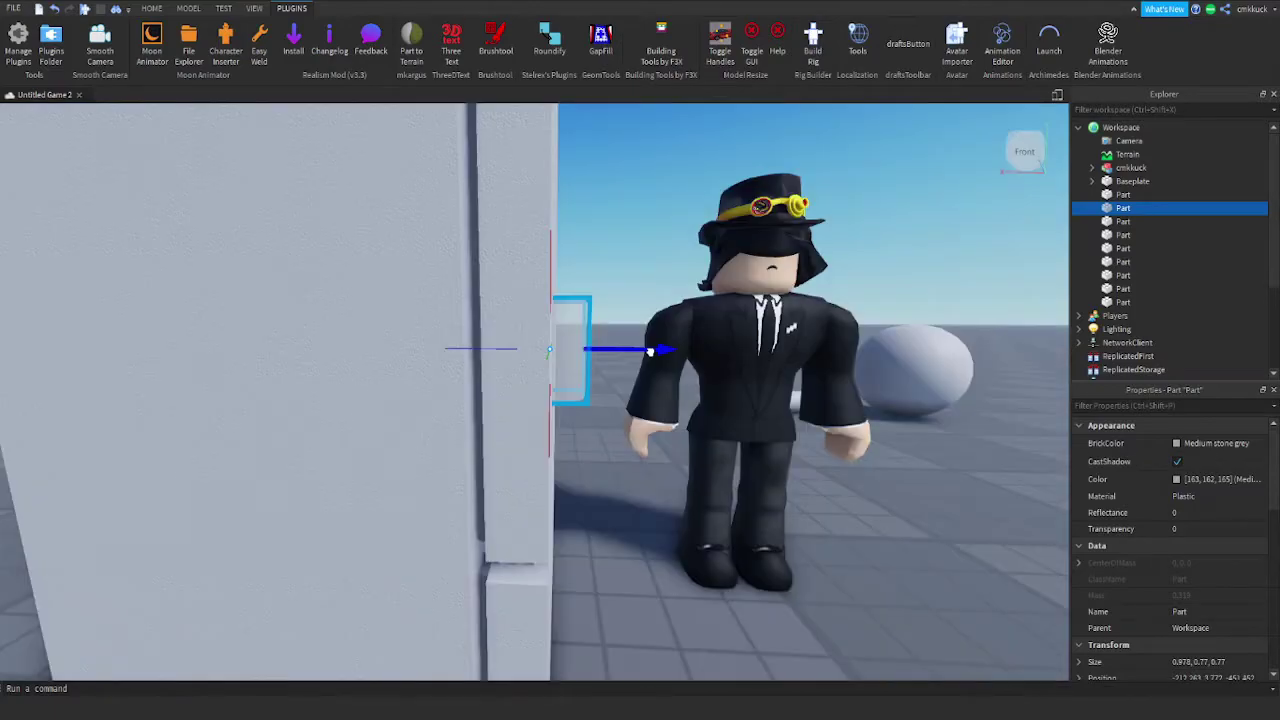
drag(650, 351, 651, 351)
click(630, 303)
click(560, 345)
right_drag(560, 345, 560, 345)
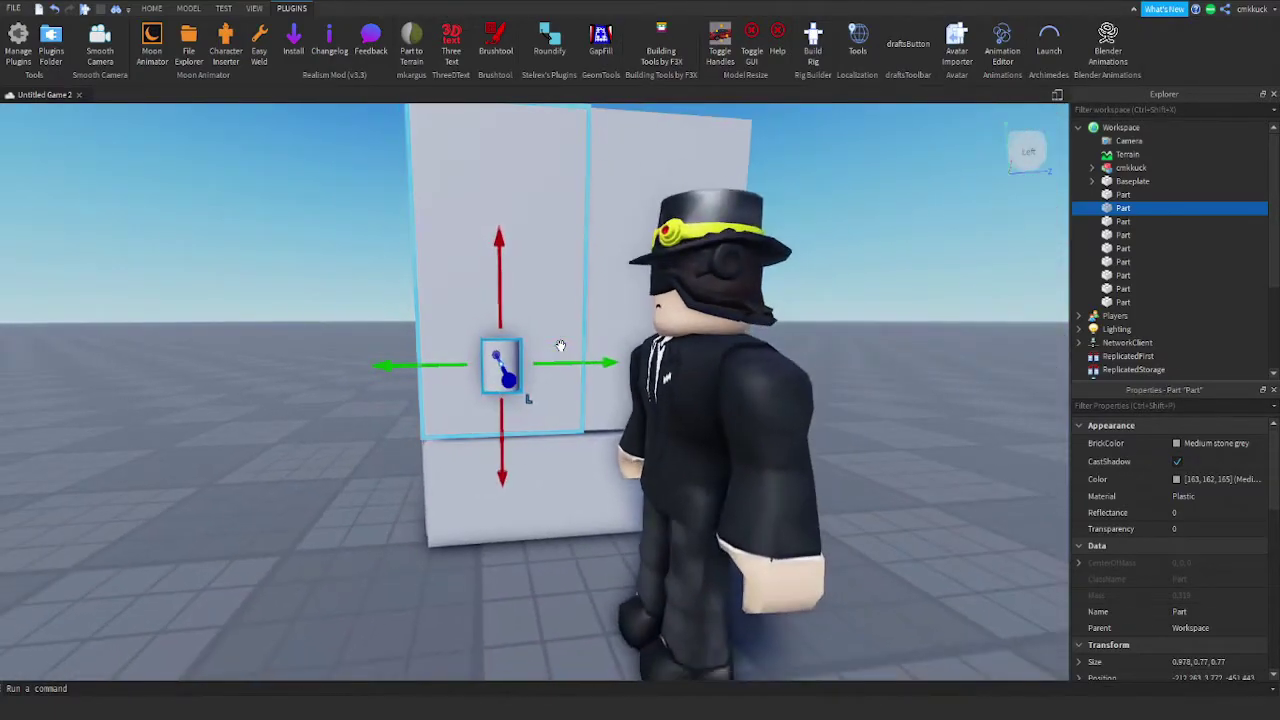
Enlarge the cylinder in the left door to about 1.231 tall and 0.969 across
key(s)
key(ctrl+3)
scroll(560, 345, up, 4)
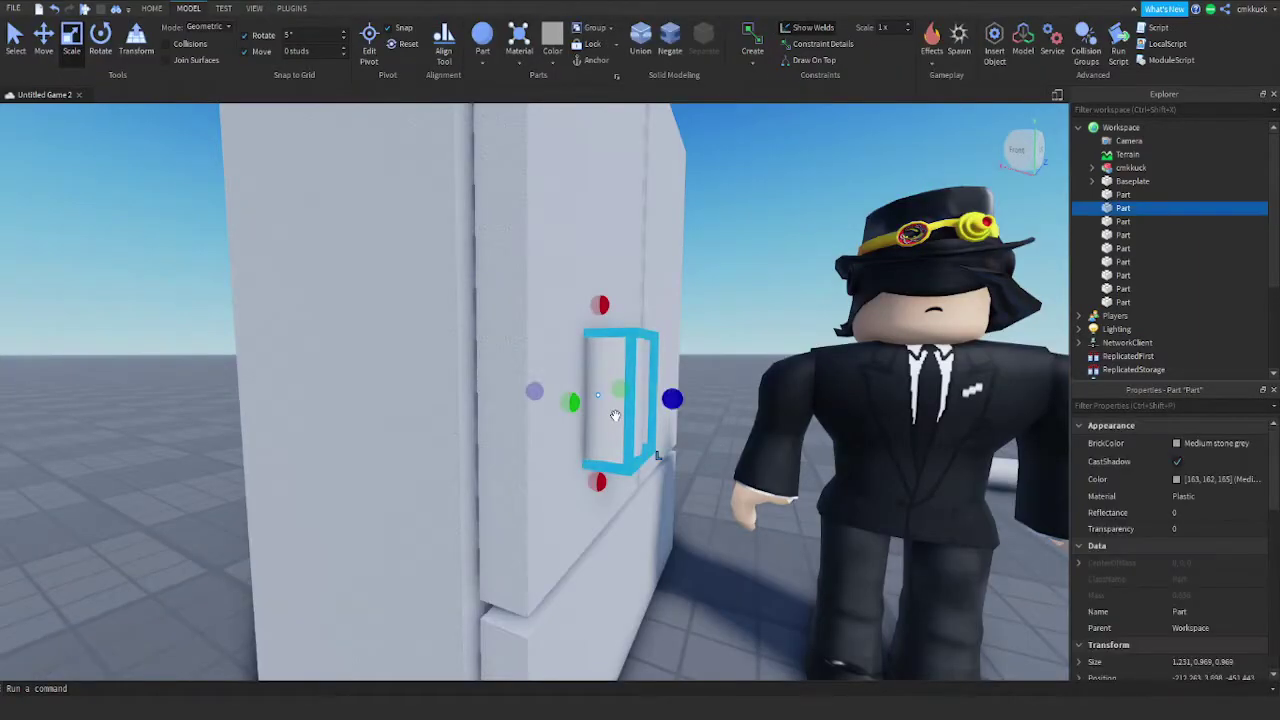
Negate the embedded cylinder and union it with the left door to cut a rounded dispenser recess
click(670, 42)
ctrl+click(531, 246)
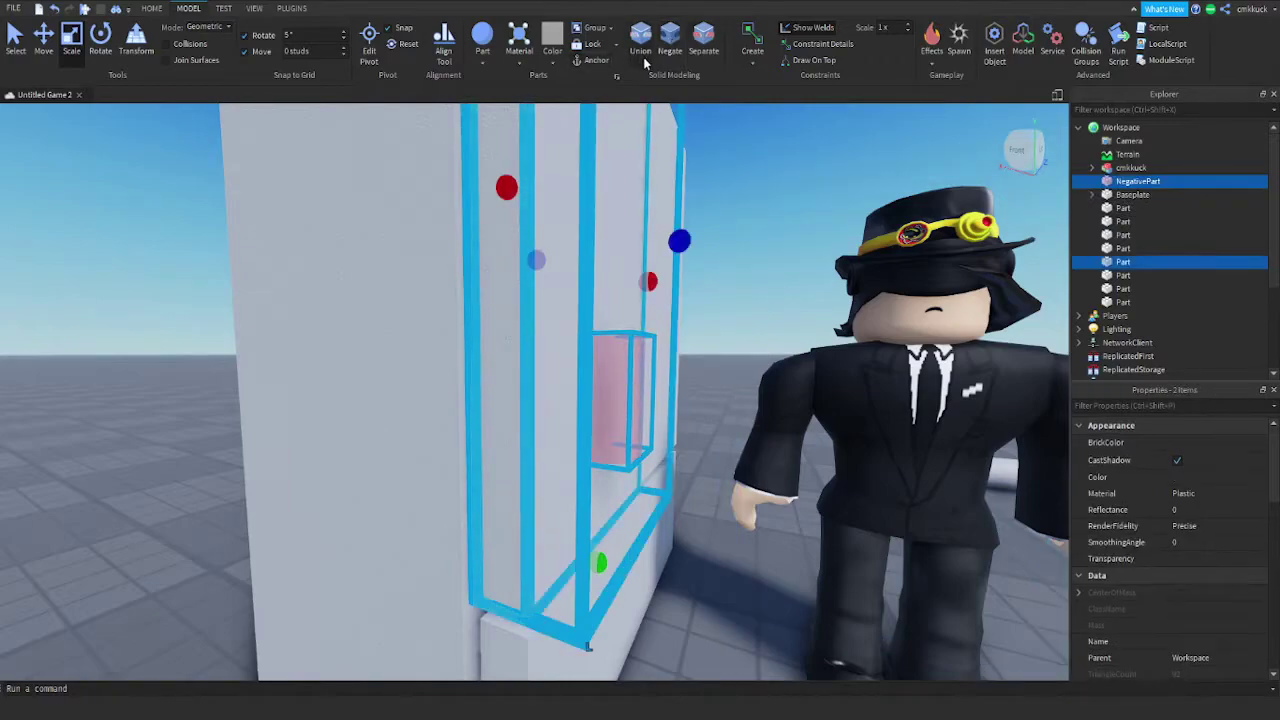
click(641, 45)
key(w)
key(d)
right_drag(785, 196, 754, 297)
key(s)
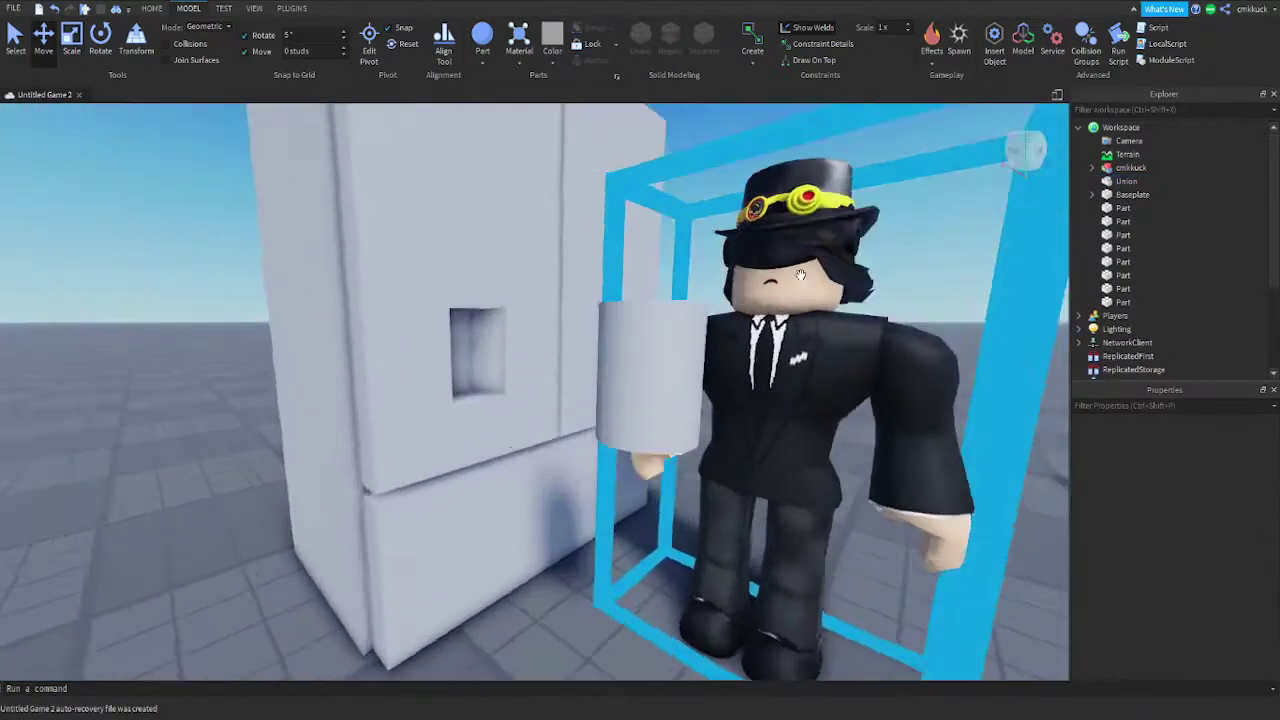
Move the spare cylinder into the door recess and undo the recess cut
right_drag(606, 392, 594, 397)
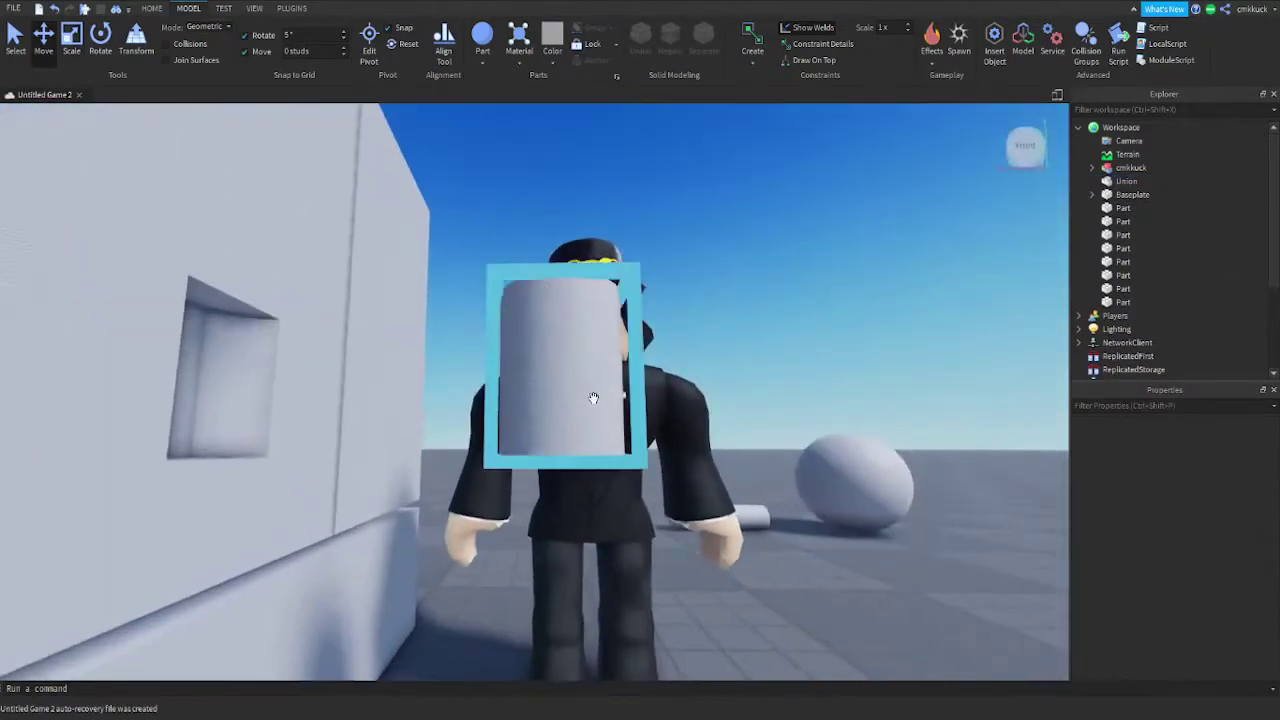
click(594, 397)
drag(672, 380, 342, 403)
click(469, 252)
right_drag(469, 254, 466, 251)
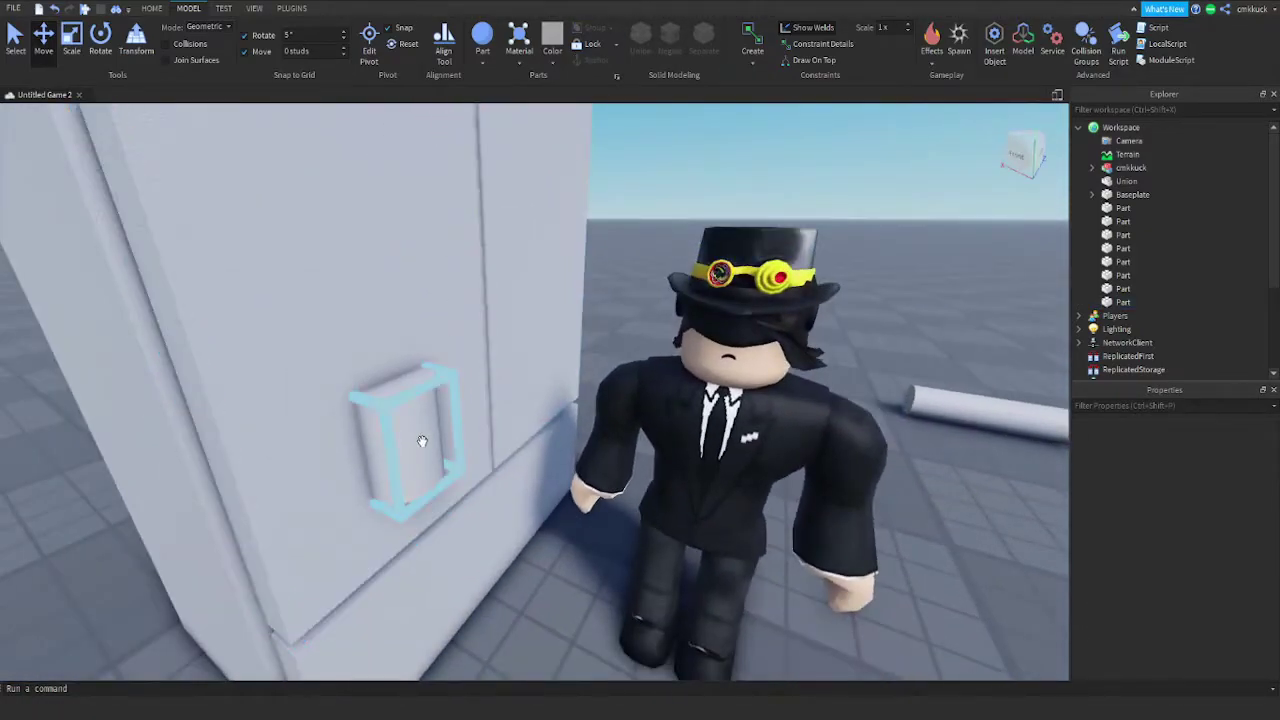
click(418, 447)
click(420, 268)
click(707, 49)
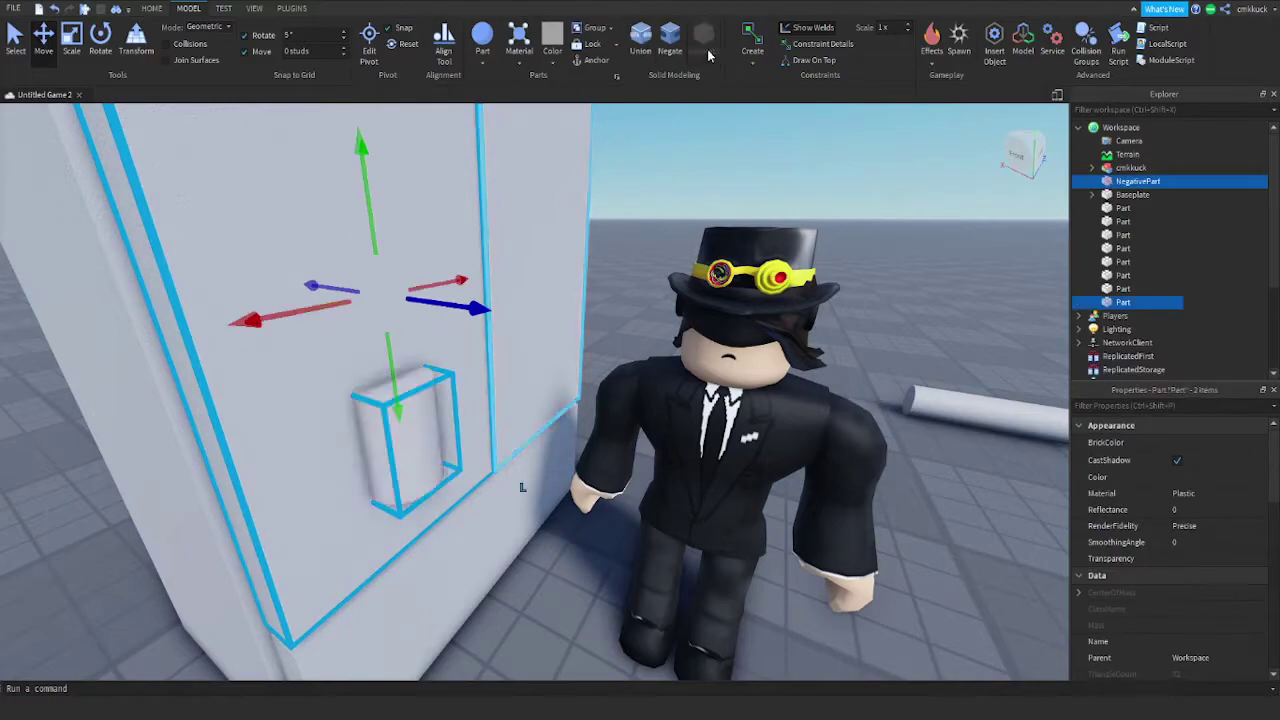
click(592, 556)
Duplicate the cylinder embedded in the left door and move the copy out in front of the refrigerator
click(430, 455)
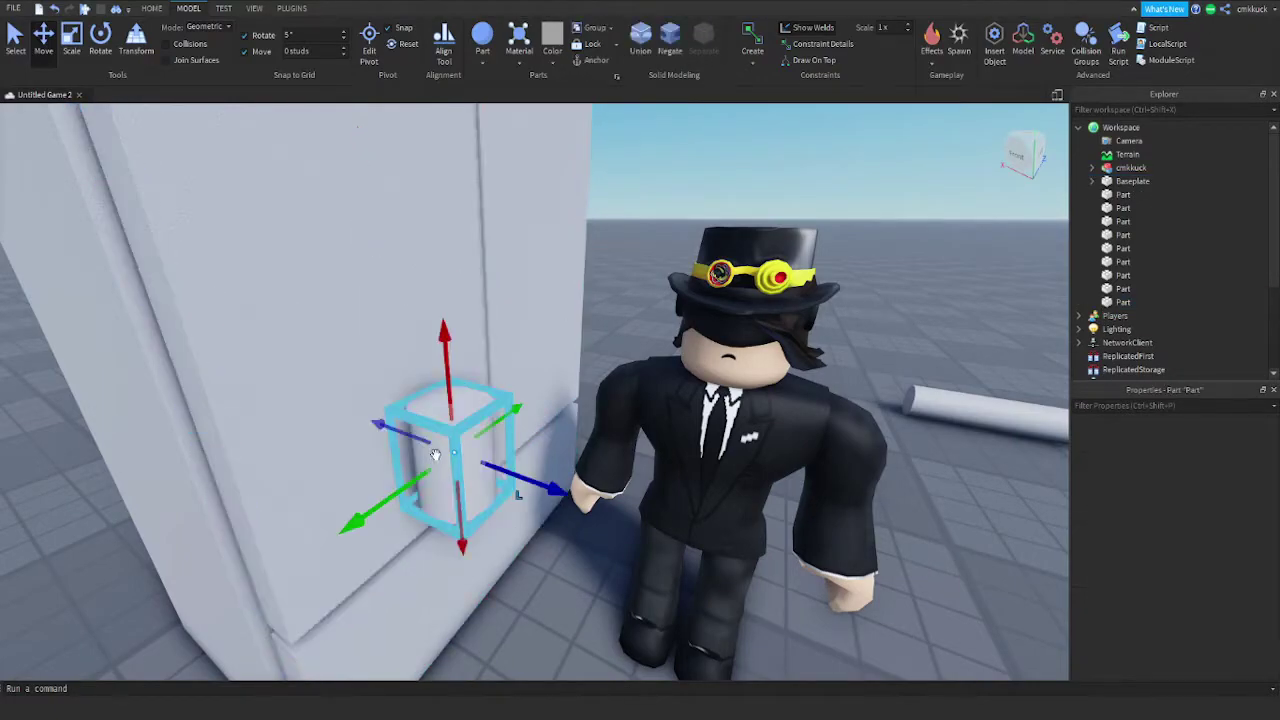
drag(505, 472, 735, 558)
key(ctrl+d)
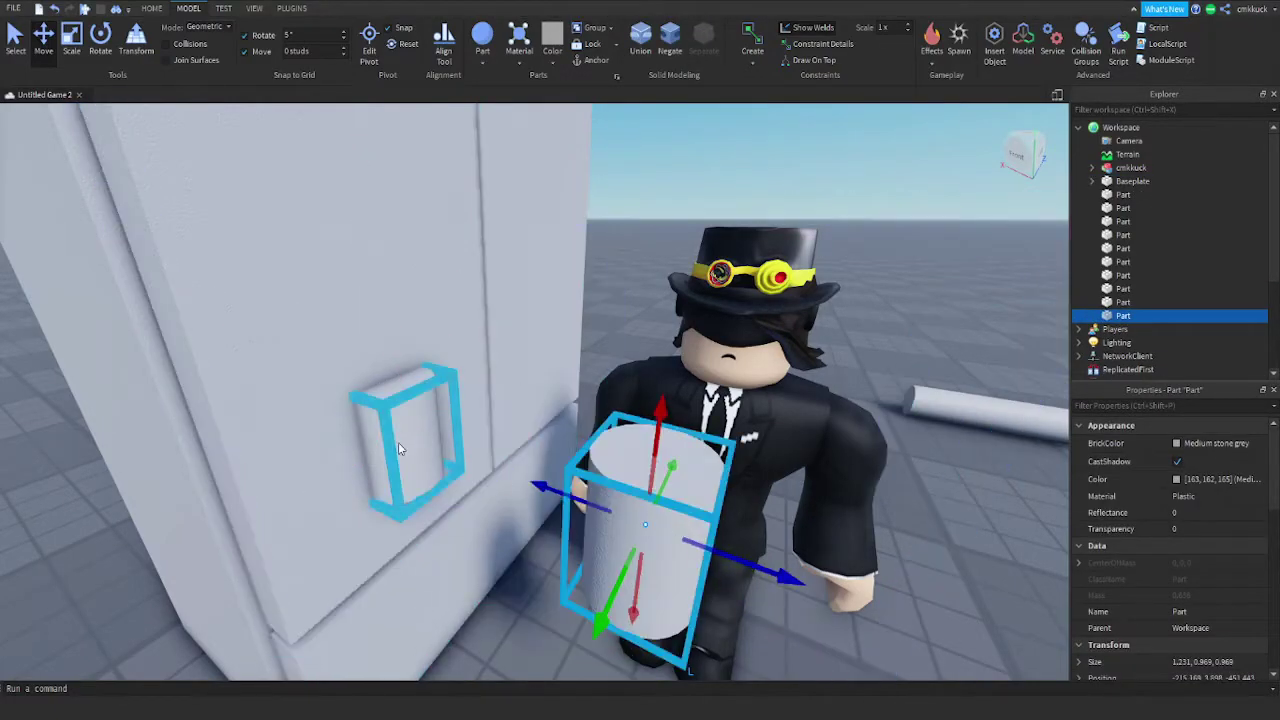
Cut the dispenser recess by negating the cylinder left in the door and uniting it with the left door
click(398, 442)
click(661, 60)
shift+click(343, 316)
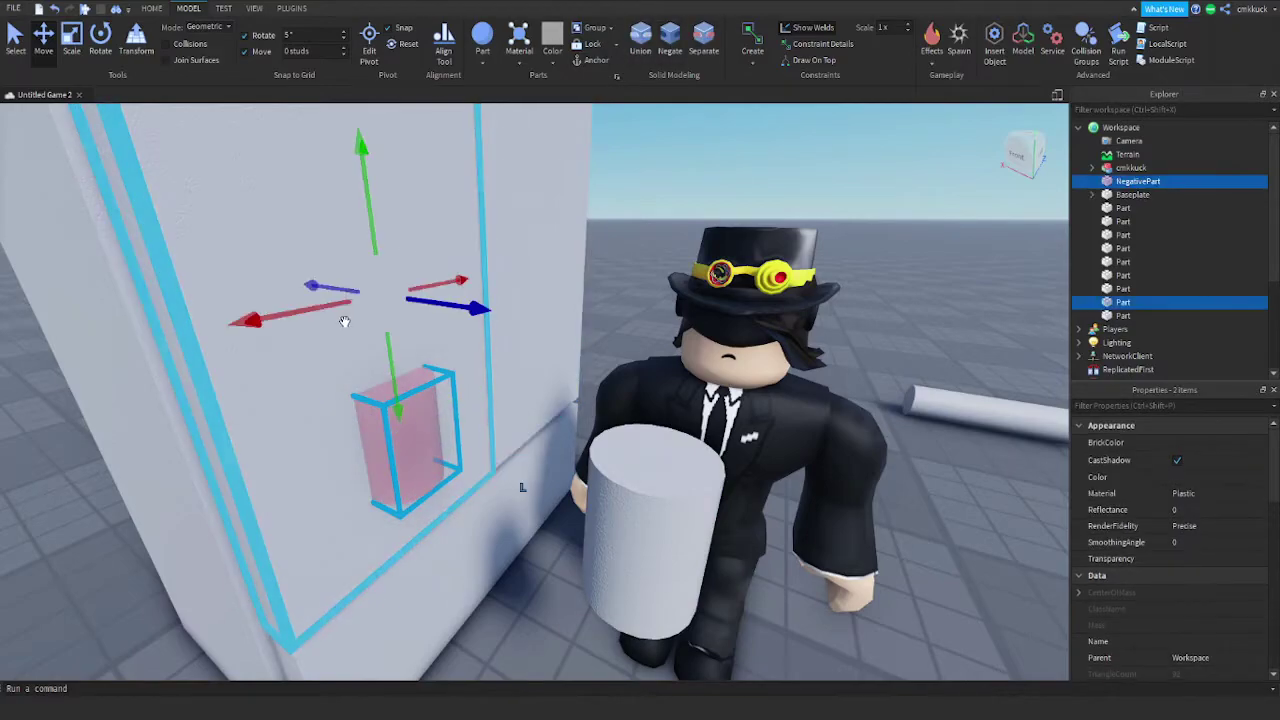
click(646, 54)
Move the spare cylinder back into the recess and shorten it from above into a low base
click(682, 520)
drag(681, 521, 462, 470)
right_drag(566, 440, 551, 431)
right_drag(560, 362, 560, 355)
key(ctrl+3)
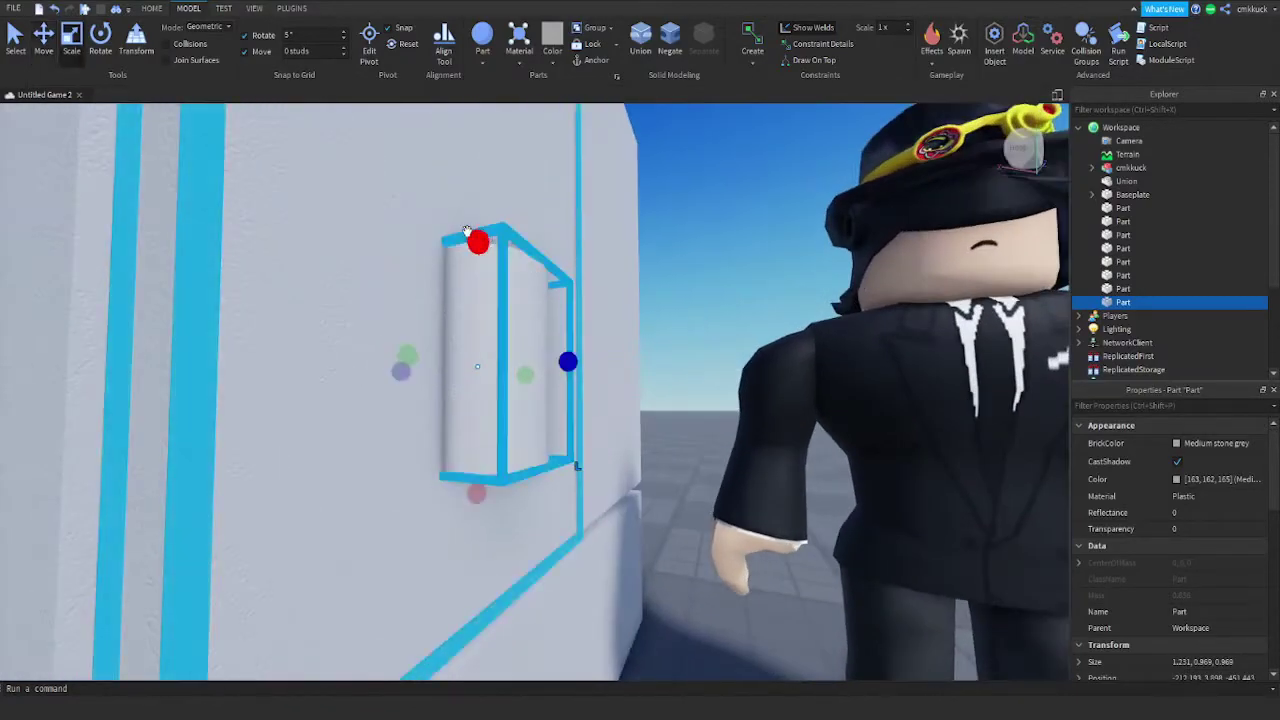
drag(474, 239, 477, 340)
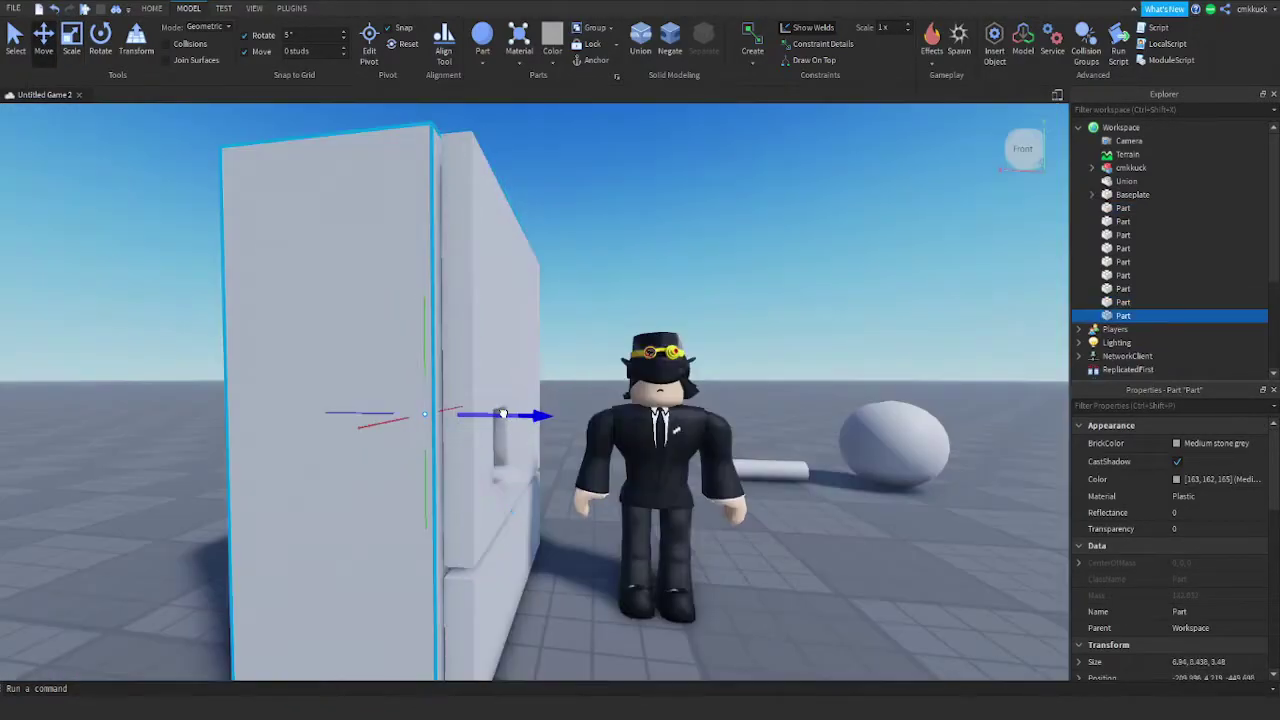
Move a copy of the refrigerator body flush against the door front and flatten it to a slab around the recess base
drag(500, 414, 677, 447)
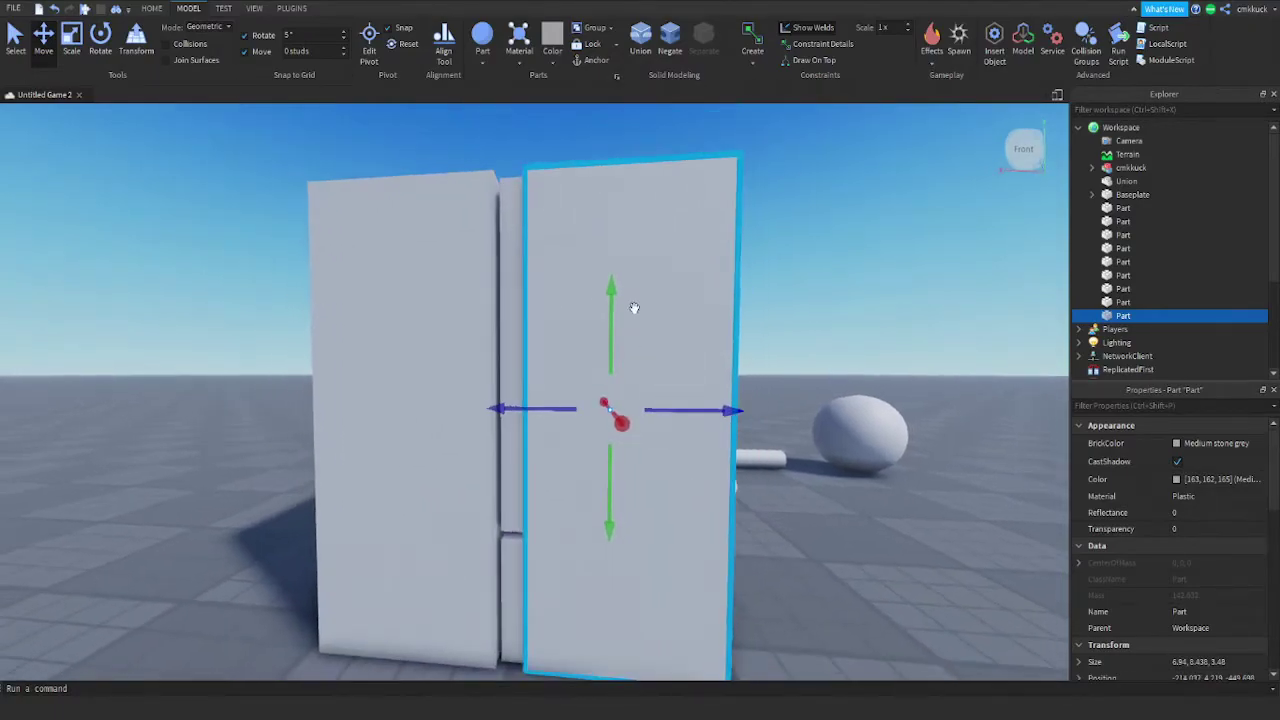
key(ctrl+3)
drag(594, 200, 606, 410)
scroll(597, 326, up, 2)
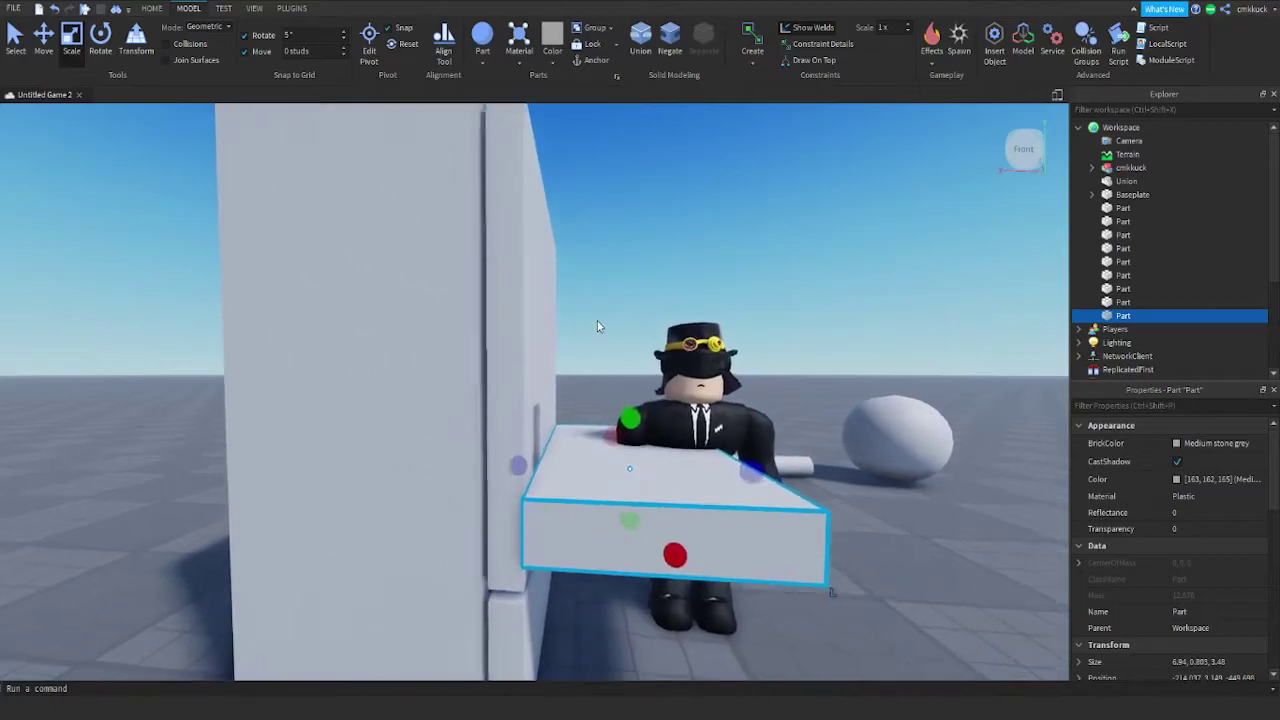
scroll(597, 326, up, 5)
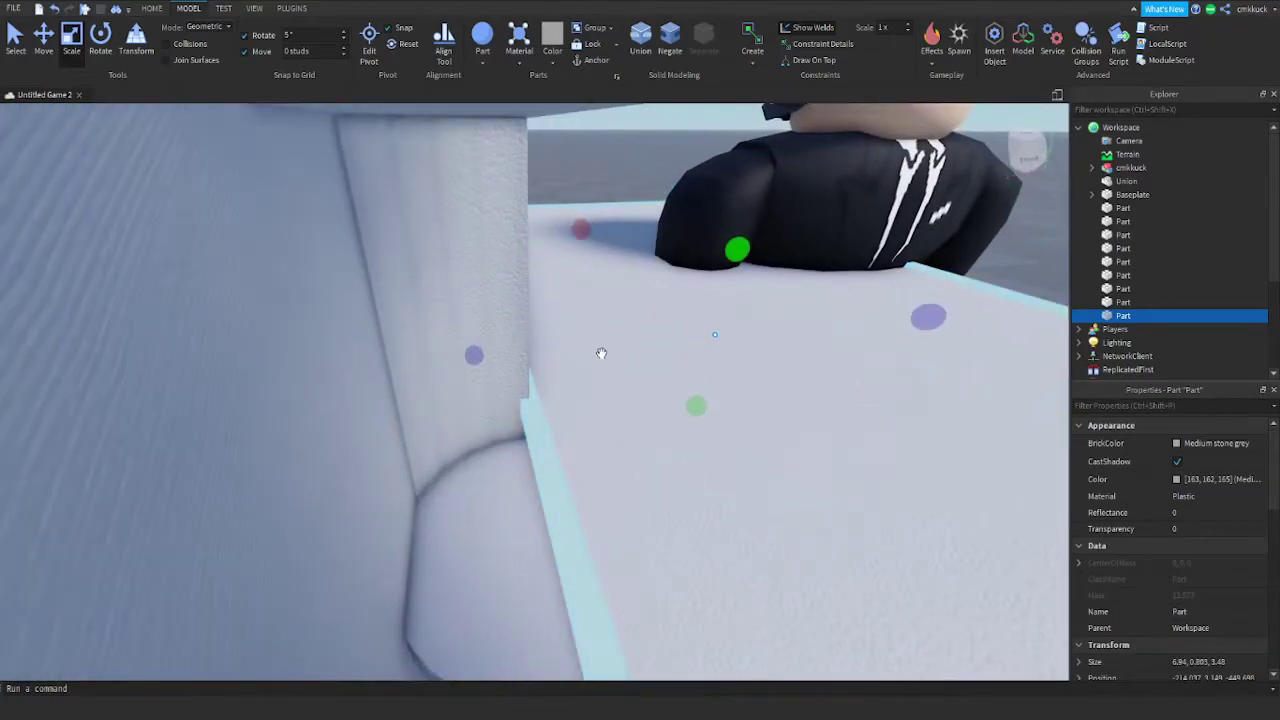
Negate the slab and union it with the recess base to trim the base flush with the door front
click(667, 45)
scroll(486, 461, up, 2)
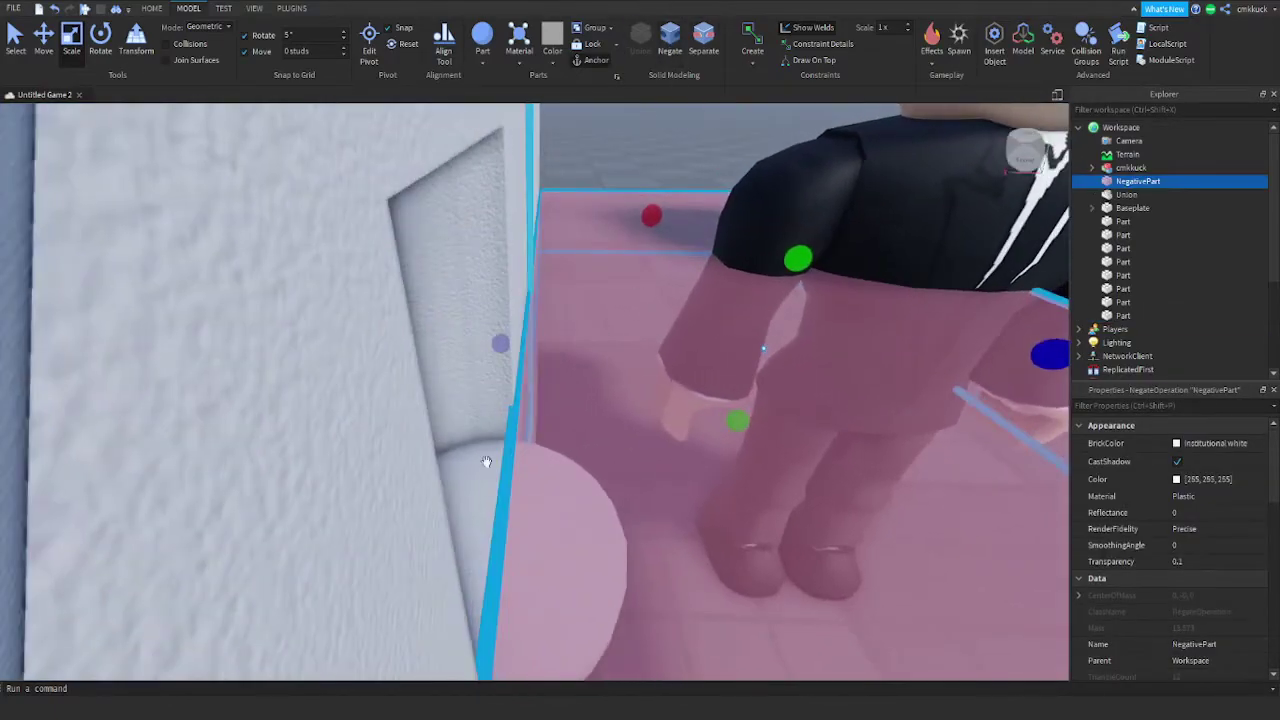
right_drag(462, 481, 568, 426)
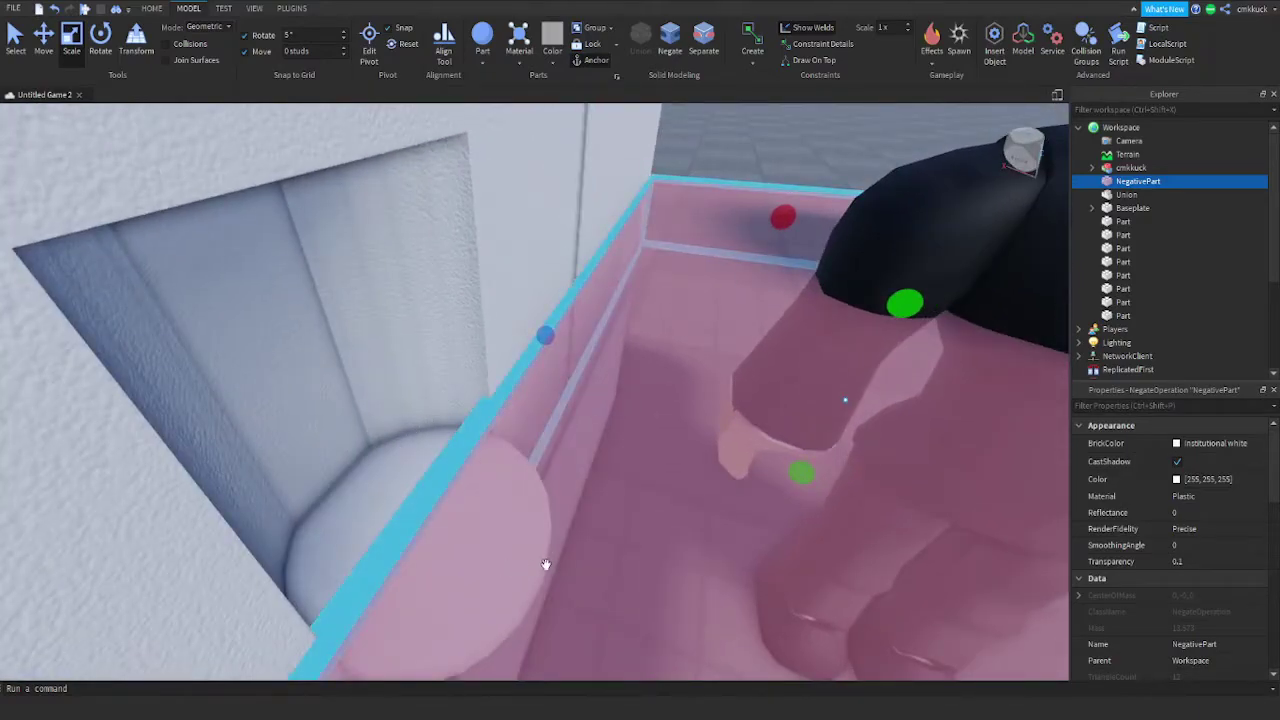
right_drag(546, 566, 548, 472)
ctrl+click(436, 404)
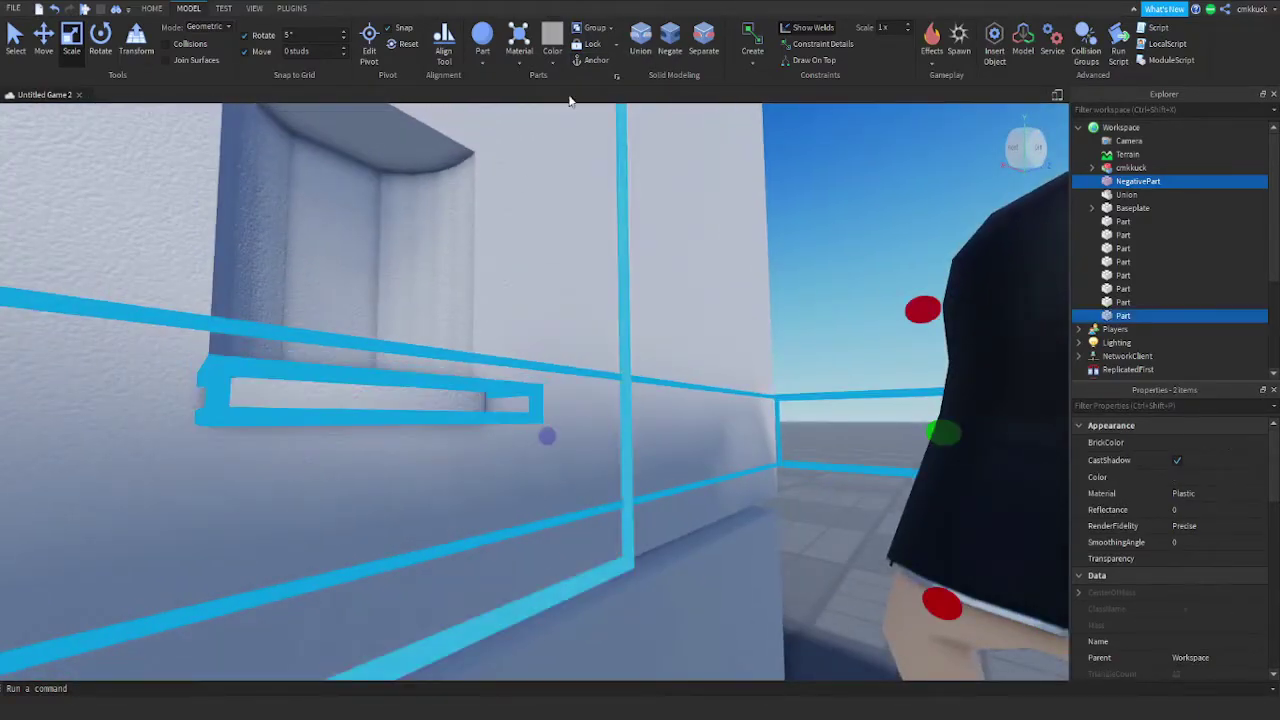
click(650, 36)
Add a block and place it on the left door just above the recess, resized to a shallow panel
right_drag(691, 176, 761, 327)
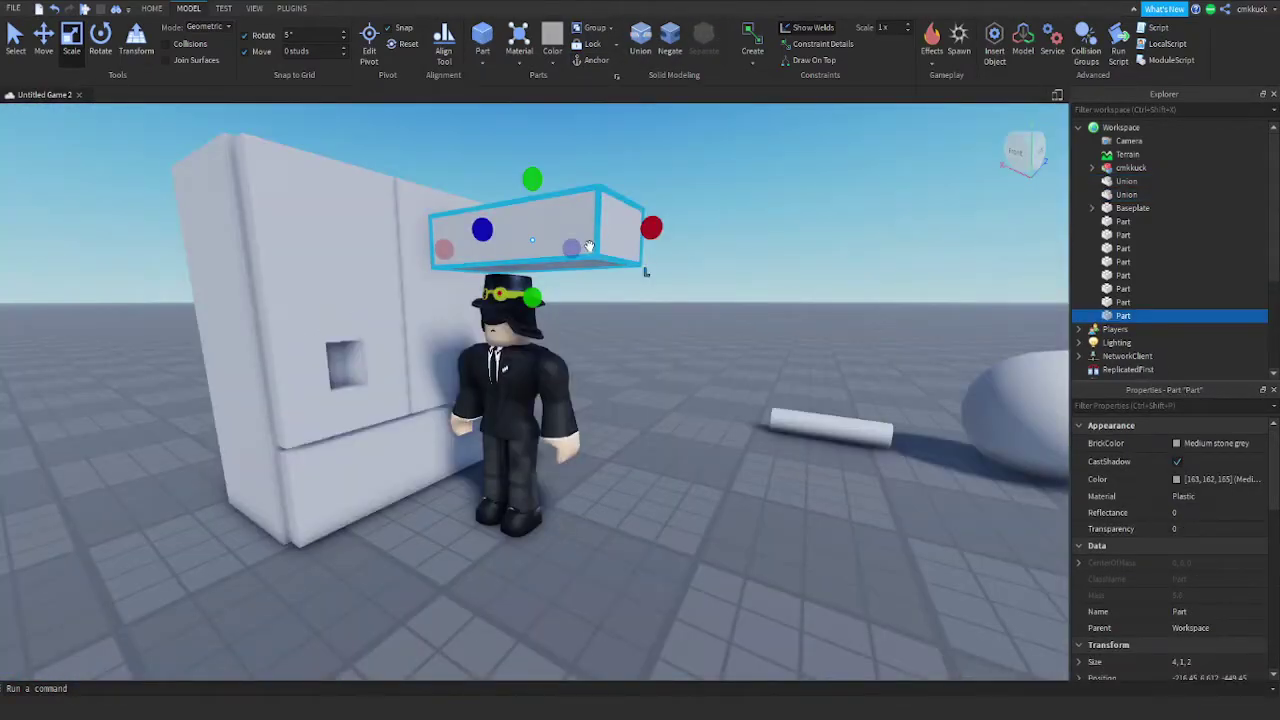
right_drag(640, 360, 585, 297)
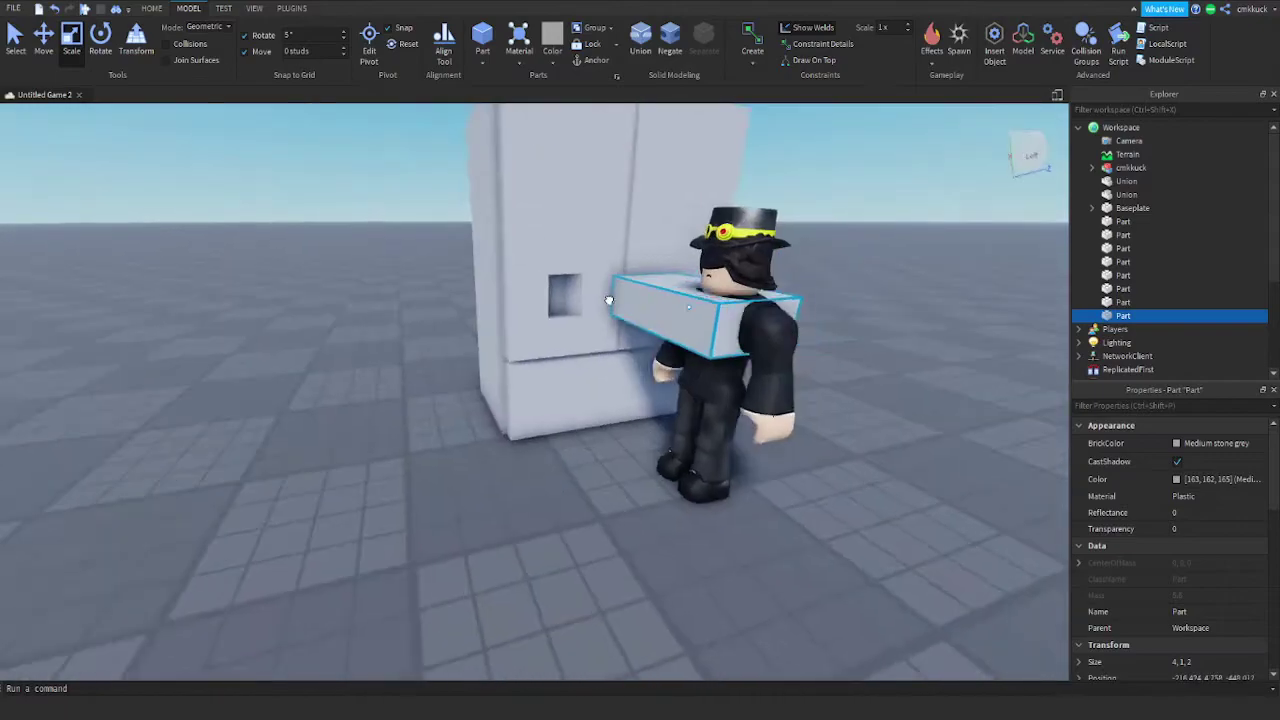
drag(585, 297, 546, 260)
scroll(643, 306, up, 3)
right_drag(643, 306, 520, 291)
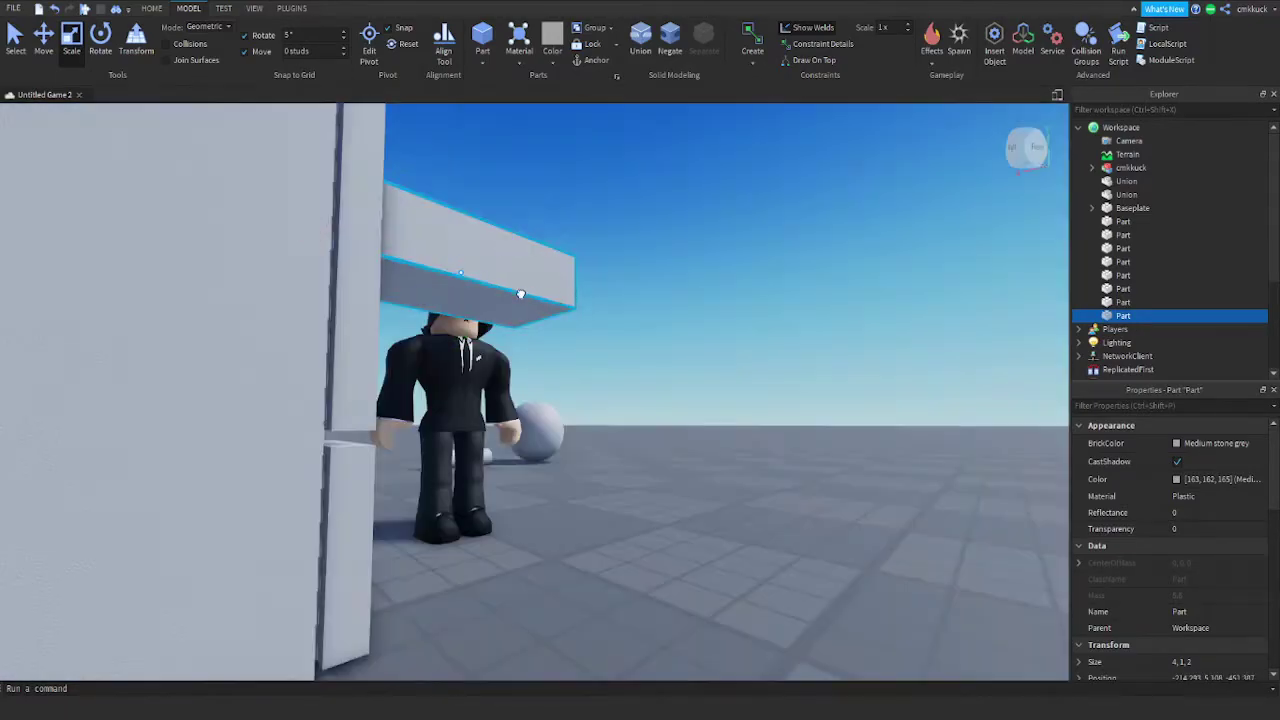
drag(520, 291, 459, 290)
key(ctrl+t)
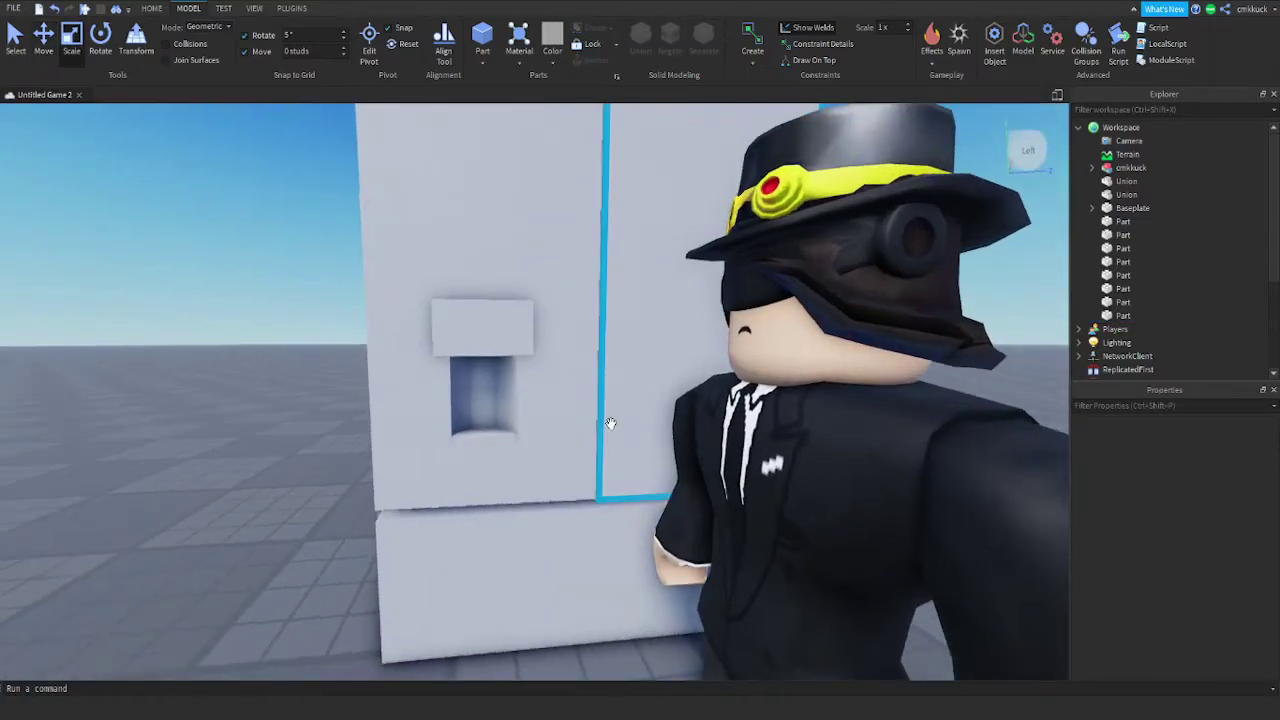
scroll(611, 424, down, 5)
scroll(600, 468, up, 2)
Duplicate the dispenser panel and resize the copy to a thin inset plate of about 0.029 by 0.654 by 1.252 on its front
right_drag(600, 468, 528, 443)
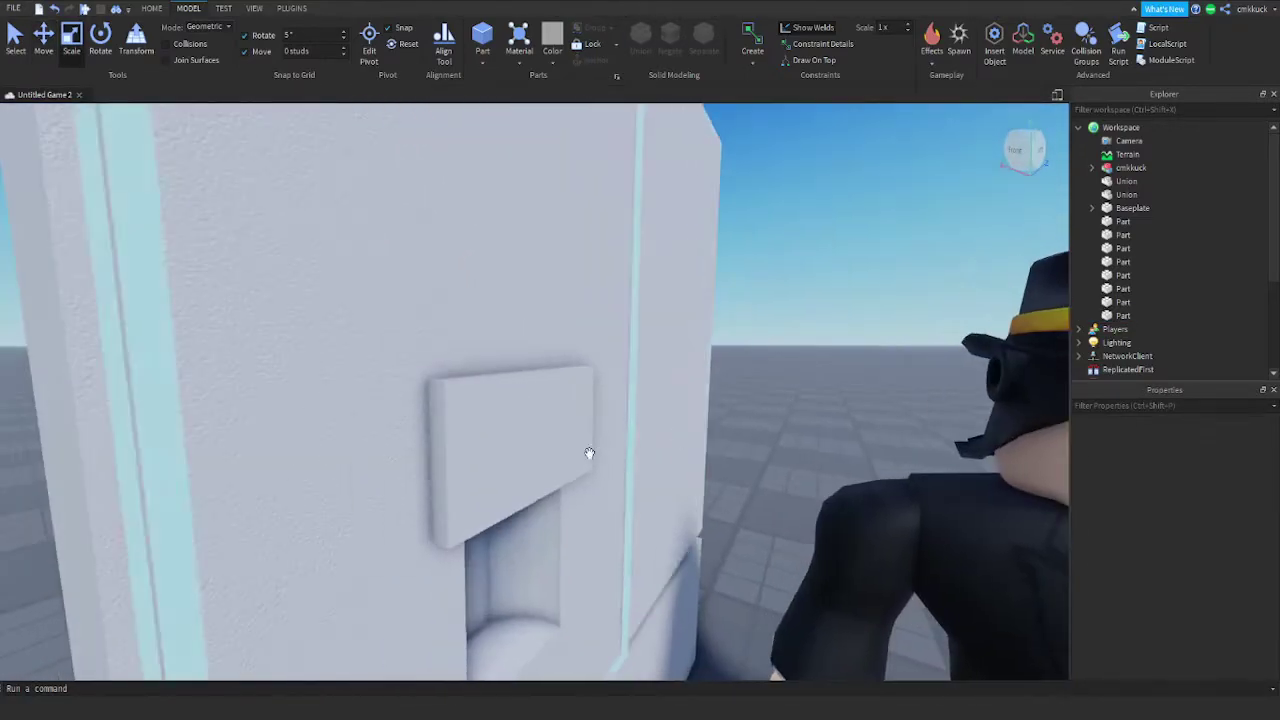
click(526, 443)
key(ctrl+d)
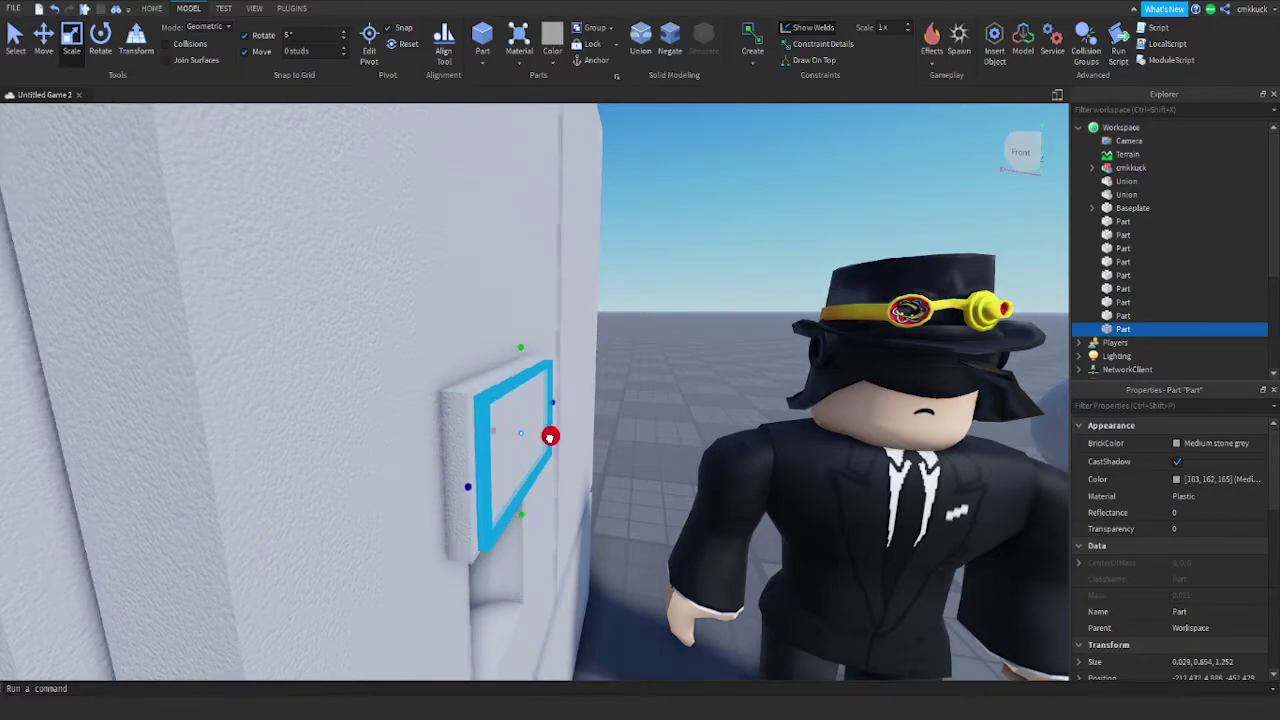
click(640, 397)
Place the cylinder against the left door near the centre gap, above the dispenser, and shrink it to a thin peg
scroll(640, 397, up, 4)
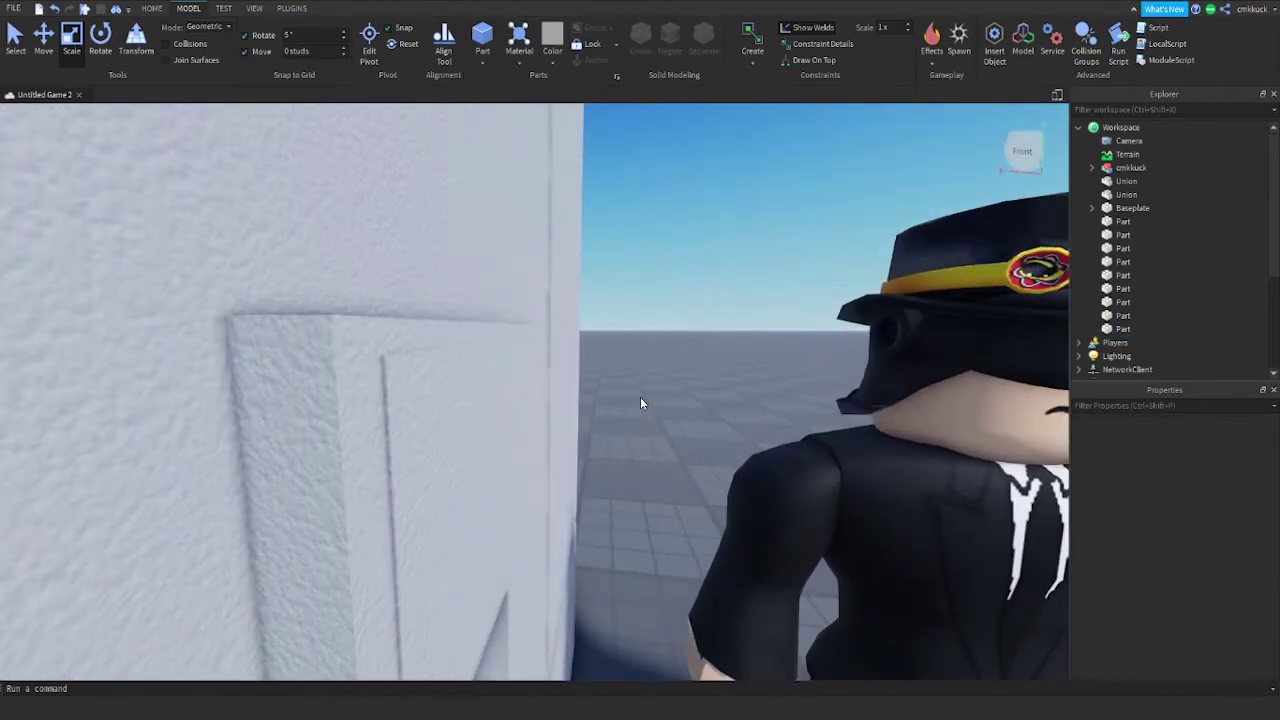
scroll(710, 540, down, 10)
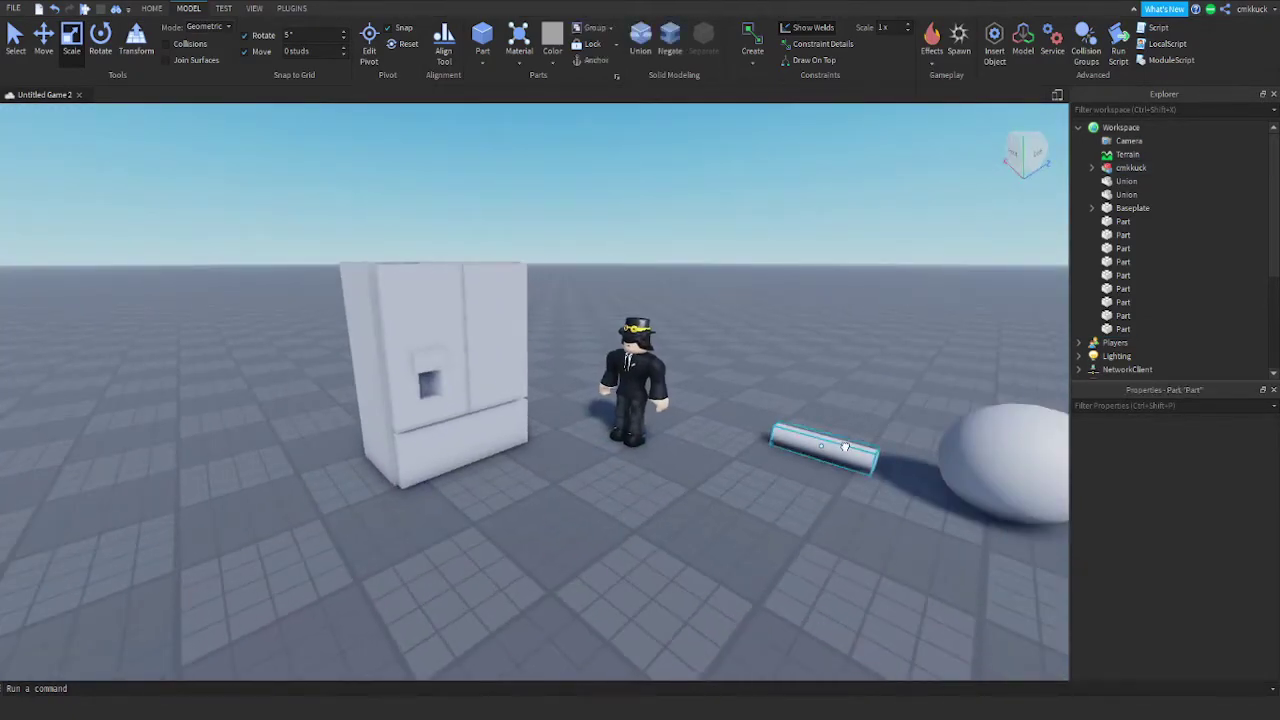
drag(845, 446, 470, 352)
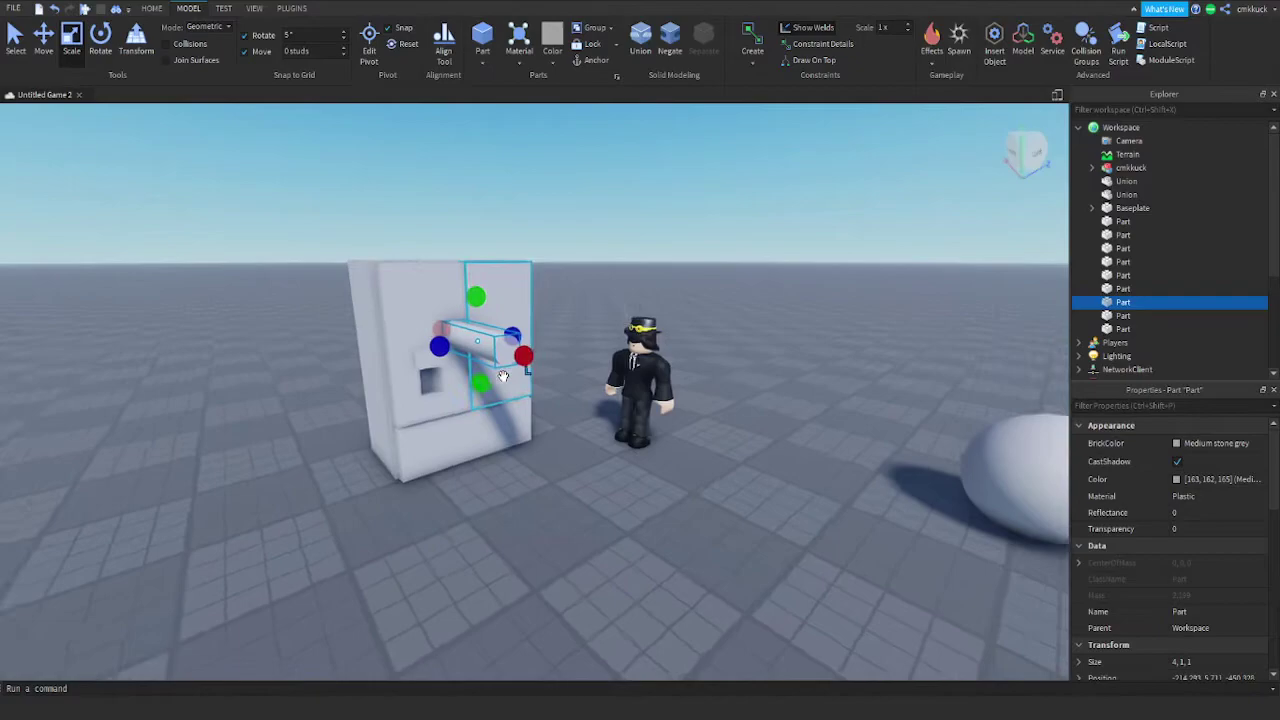
scroll(538, 364, up, 5)
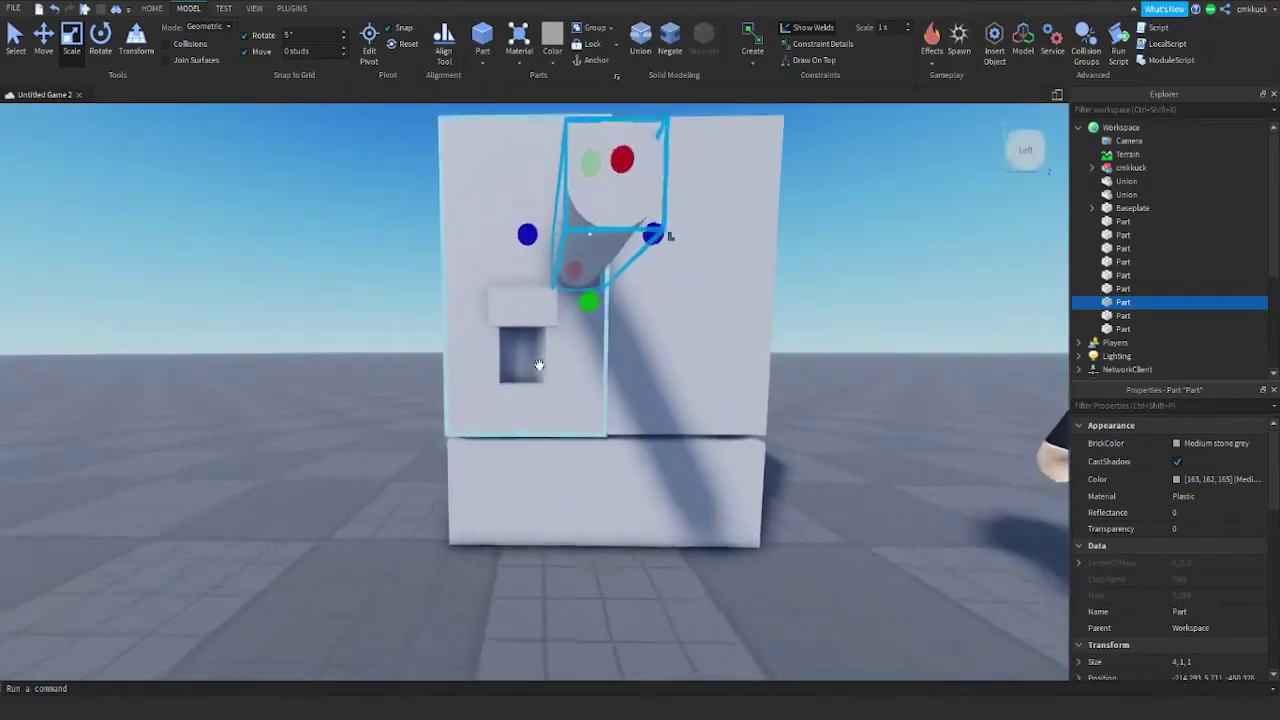
right_drag(539, 364, 545, 340)
scroll(569, 206, up, 6)
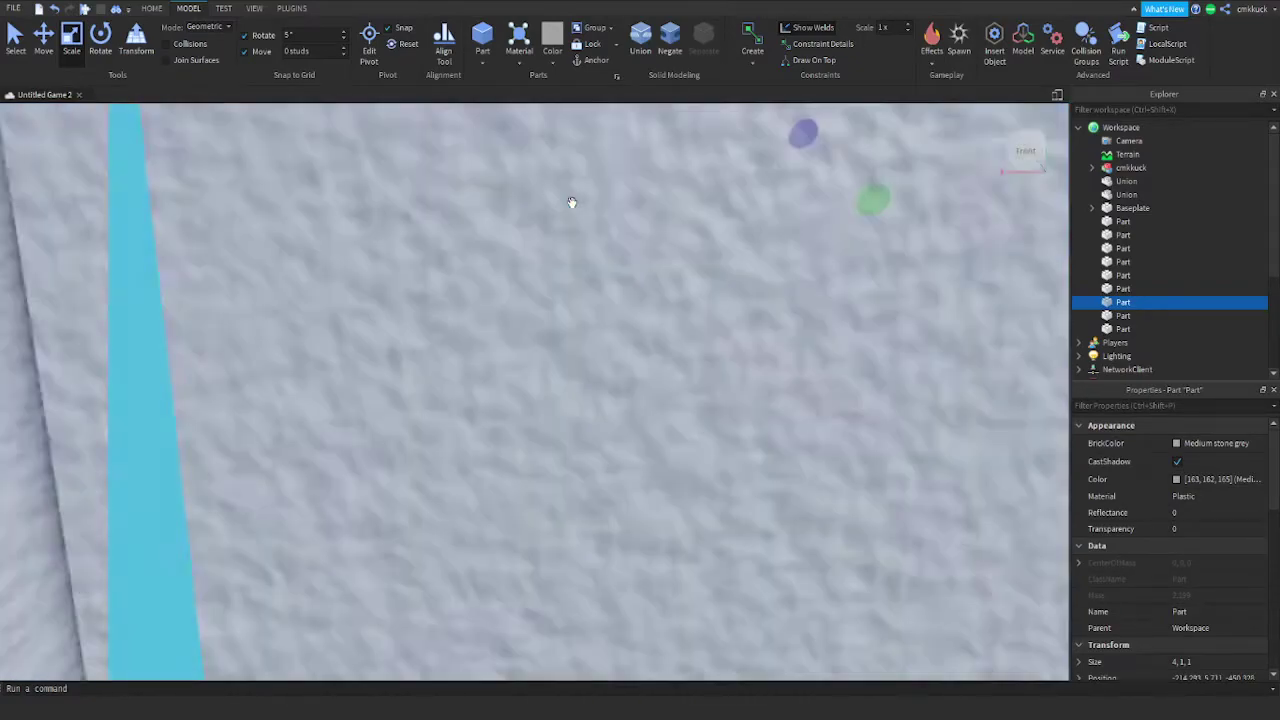
right_drag(569, 206, 651, 303)
scroll(651, 303, down, 6)
drag(679, 381, 675, 379)
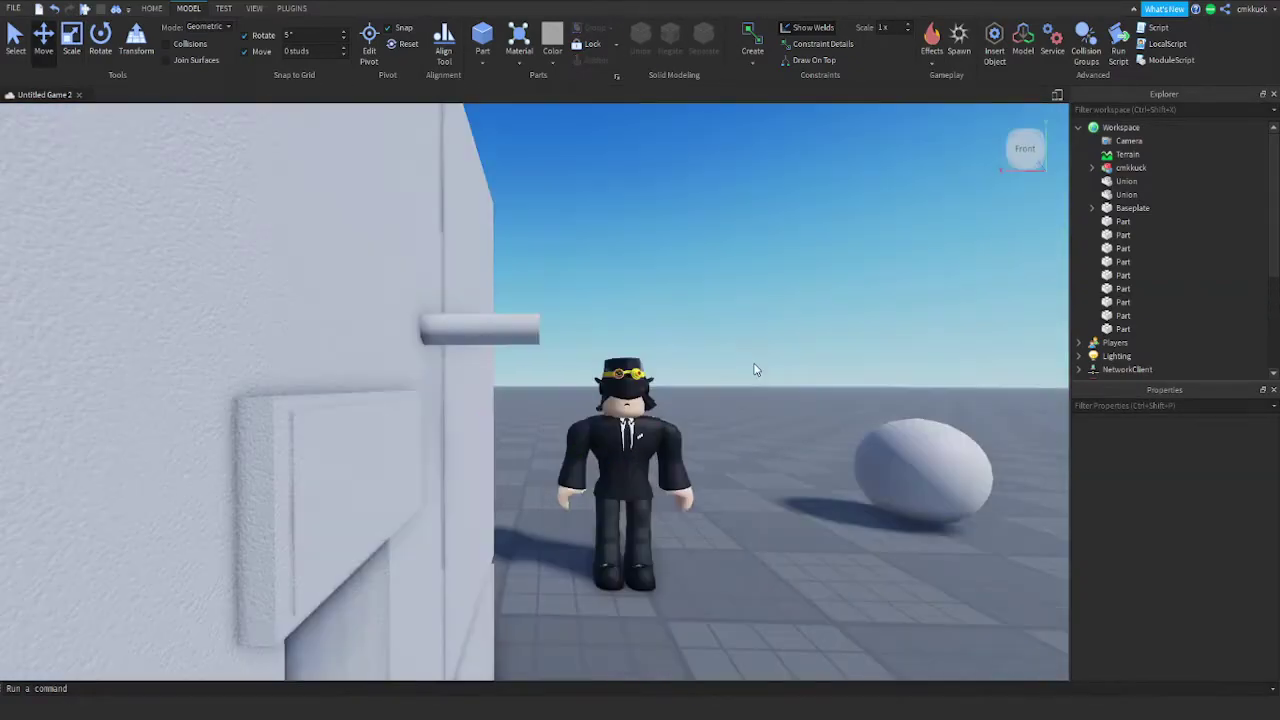
Shorten the peg protruding from the left door to about 0.594 studs long, keeping its 0.229 diameter
key(w)
right_drag(756, 369, 641, 338)
click(512, 327)
key(ctrl+3)
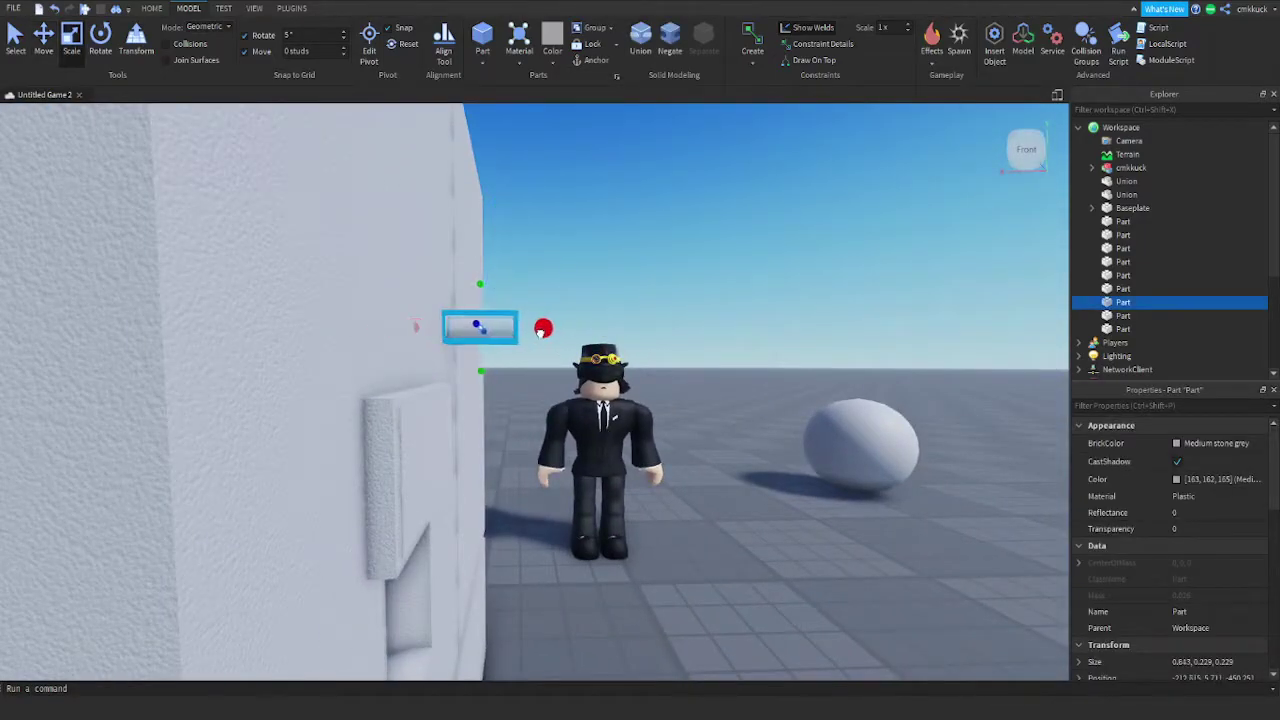
click(694, 303)
Bring the sphere over in front of the refrigerator and shrink it to about 0.176 studs in each dimension
right_drag(694, 303, 694, 303)
key(s)
right_drag(849, 467, 851, 469)
click(975, 427)
drag(977, 426, 402, 572)
drag(490, 435, 413, 524)
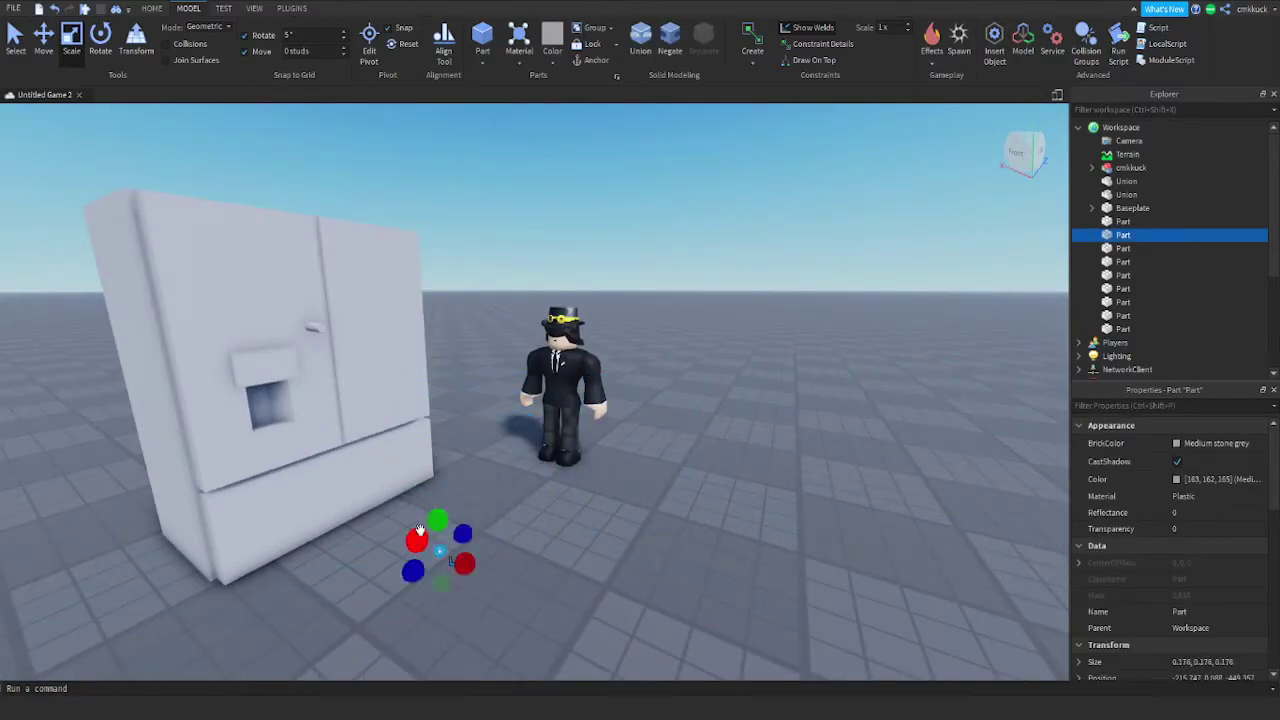
click(534, 542)
Move the ball to the outer end of the peg and resize it to 0.23 studs so it caps the end
right_drag(534, 542, 534, 542)
key(w)
right_drag(740, 436, 740, 436)
key(q)
key(e)
key(q)
click(572, 468)
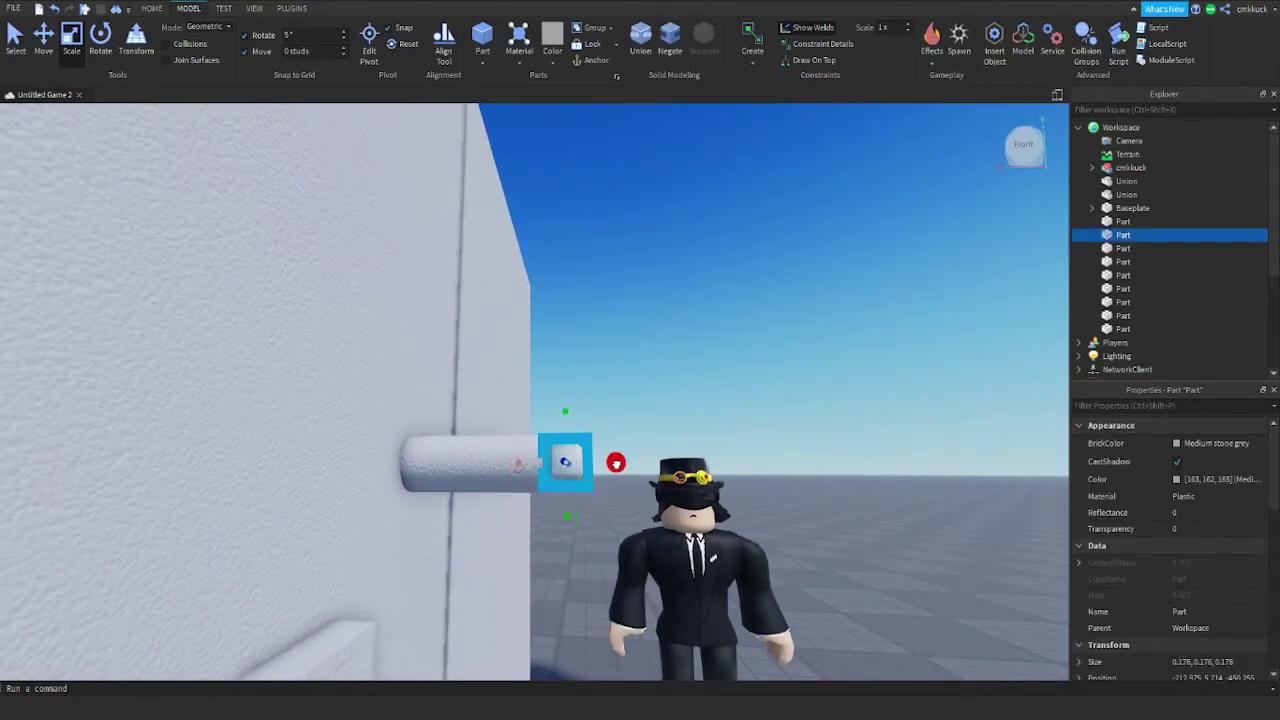
key(ctrl+2)
drag(626, 463, 632, 463)
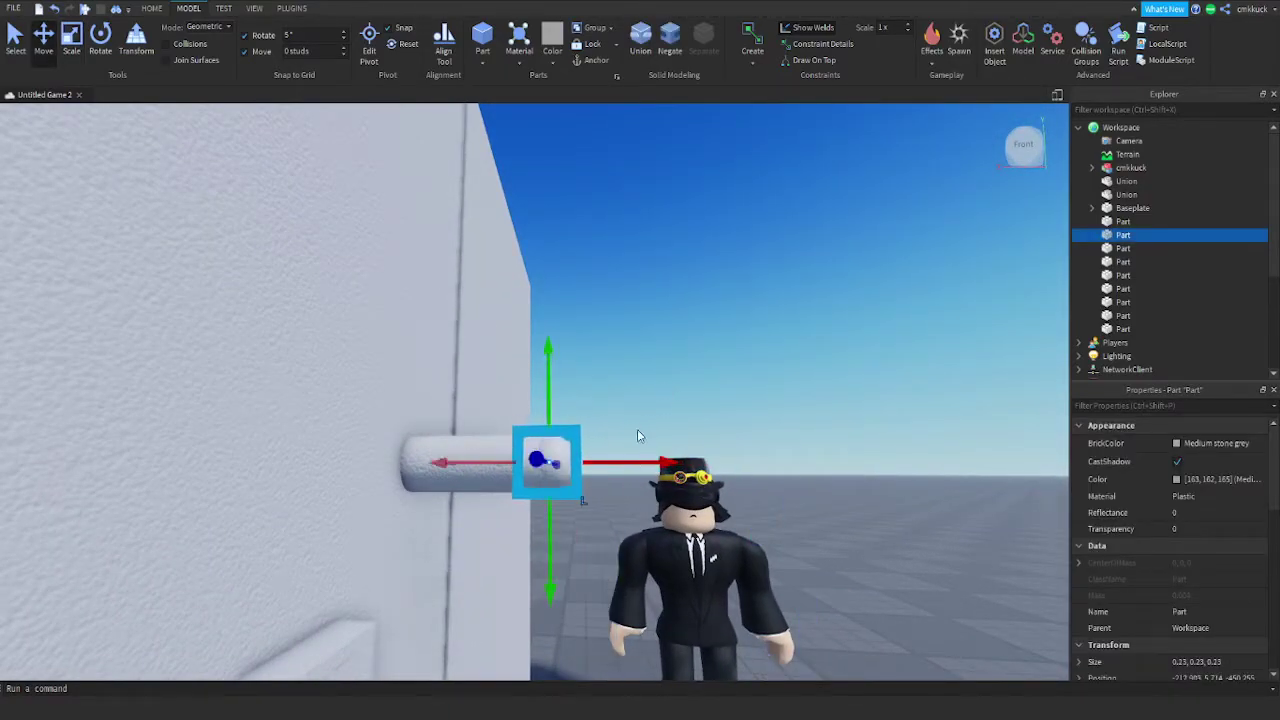
click(592, 392)
Duplicate the peg with its ball cap and move the copy straight down the left door to below the dispenser recess
key(w)
right_drag(751, 366, 753, 370)
key(q)
key(d)
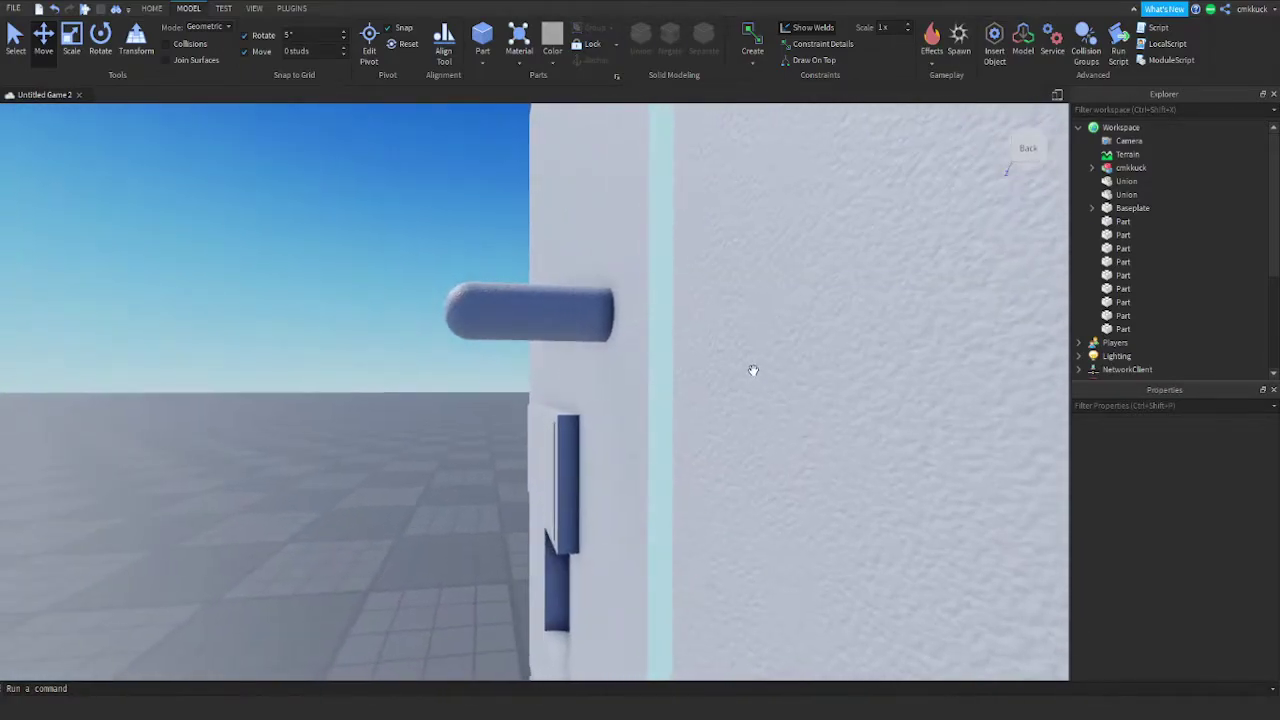
click(566, 317)
key(ctrl+1)
ctrl+click(462, 312)
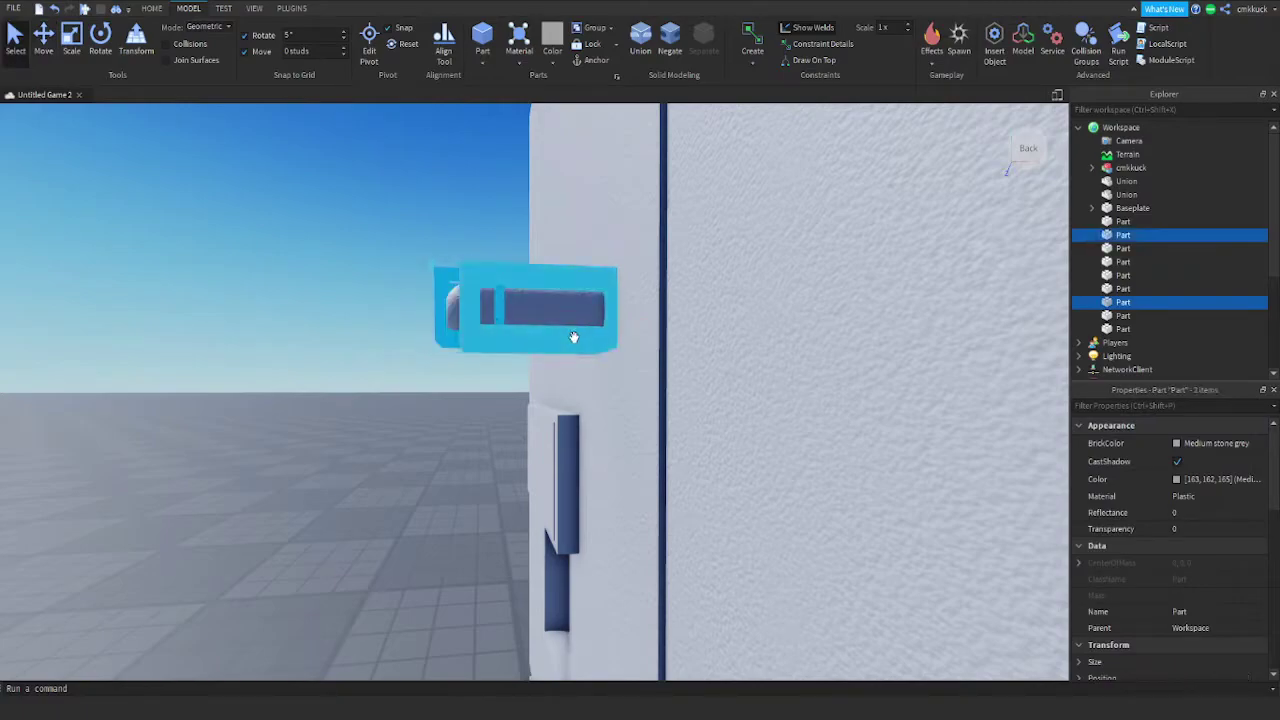
key(ctrl+d)
key(ctrl+2)
drag(614, 345, 575, 441)
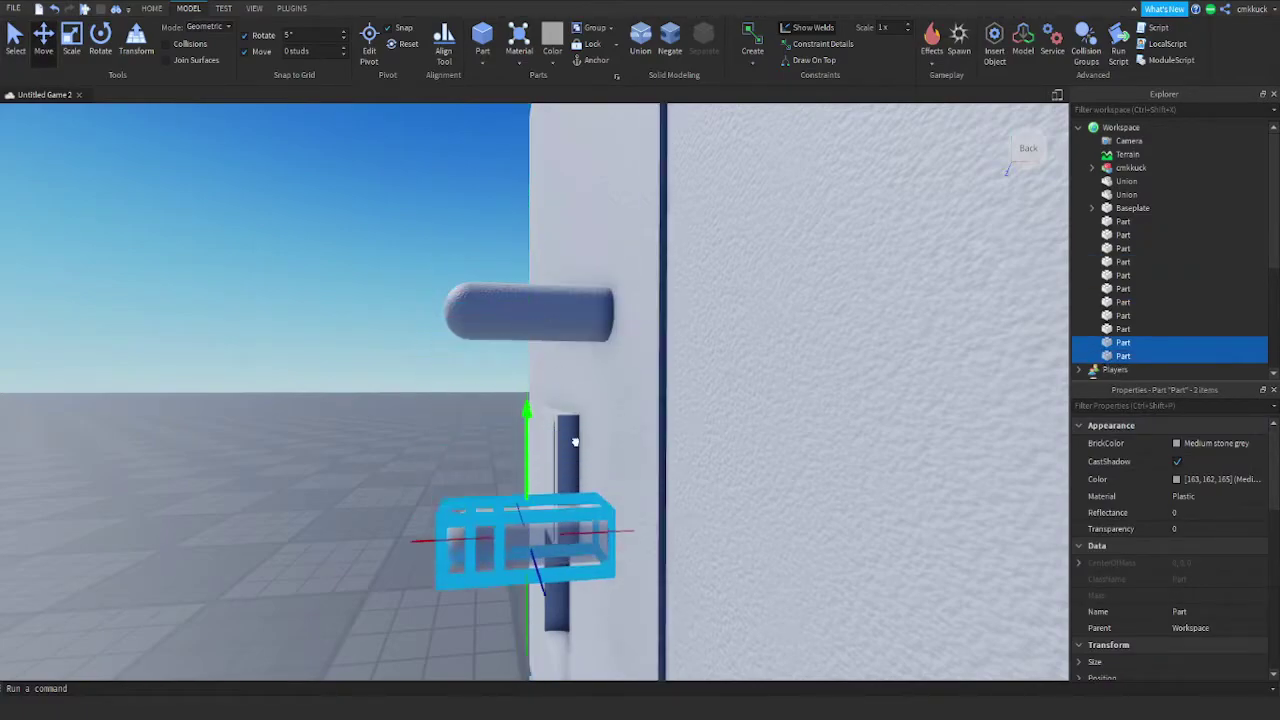
right_drag(583, 517, 583, 517)
key(a)
scroll(574, 306, down, 4)
drag(547, 232, 547, 238)
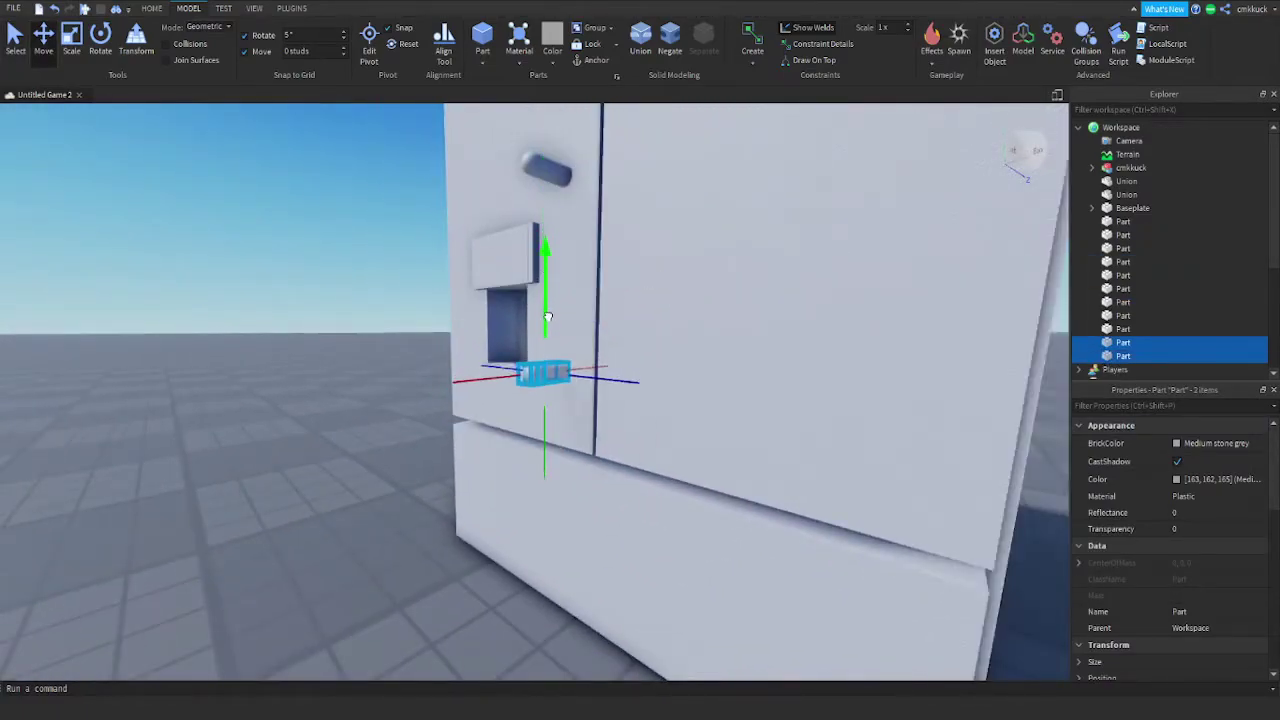
drag(547, 329, 547, 328)
click(334, 359)
Duplicate the lower peg, rotate the copy upright and move it to the ball end to form an elbow
scroll(357, 335, up, 3)
right_drag(431, 265, 431, 265)
key(d)
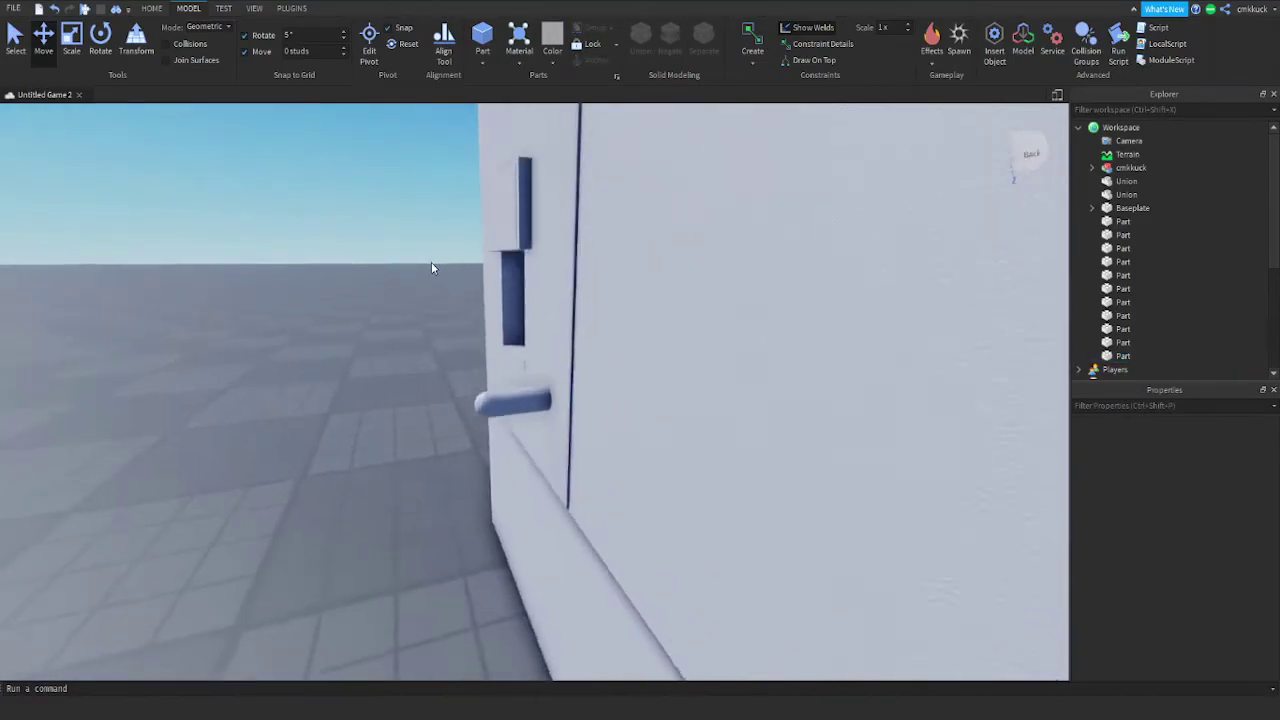
key(e)
click(514, 470)
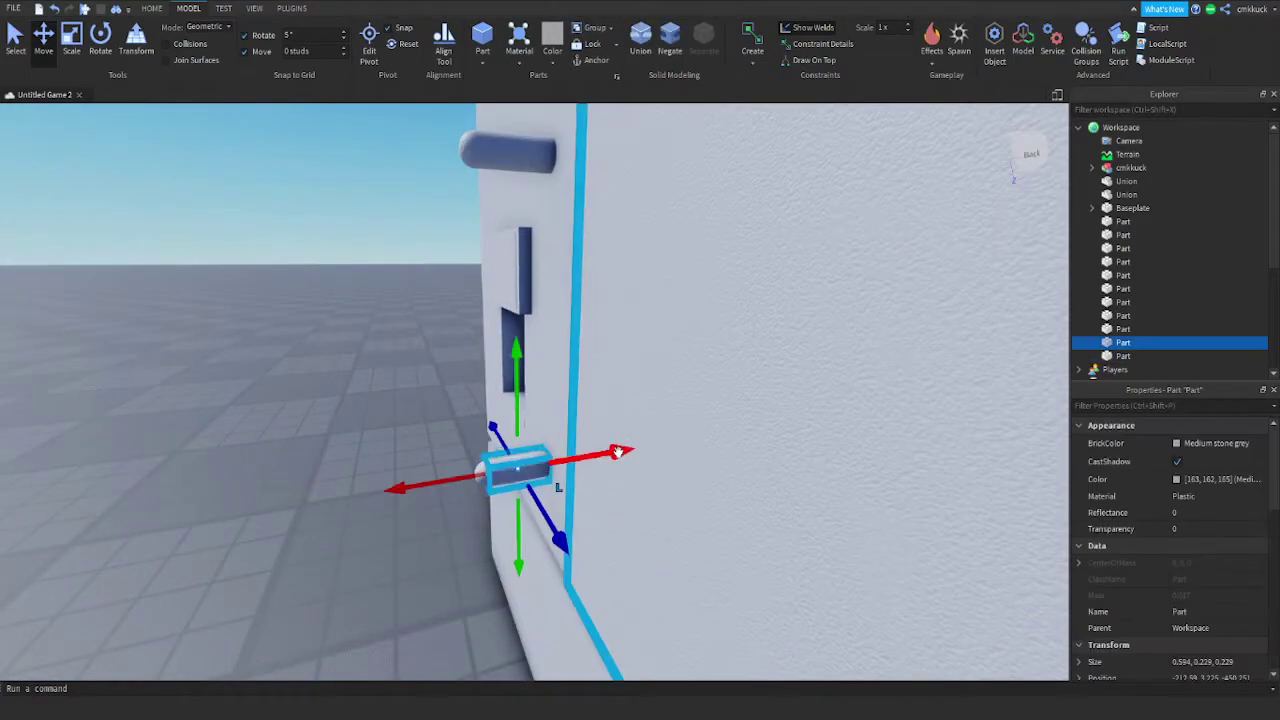
key(ctrl+d)
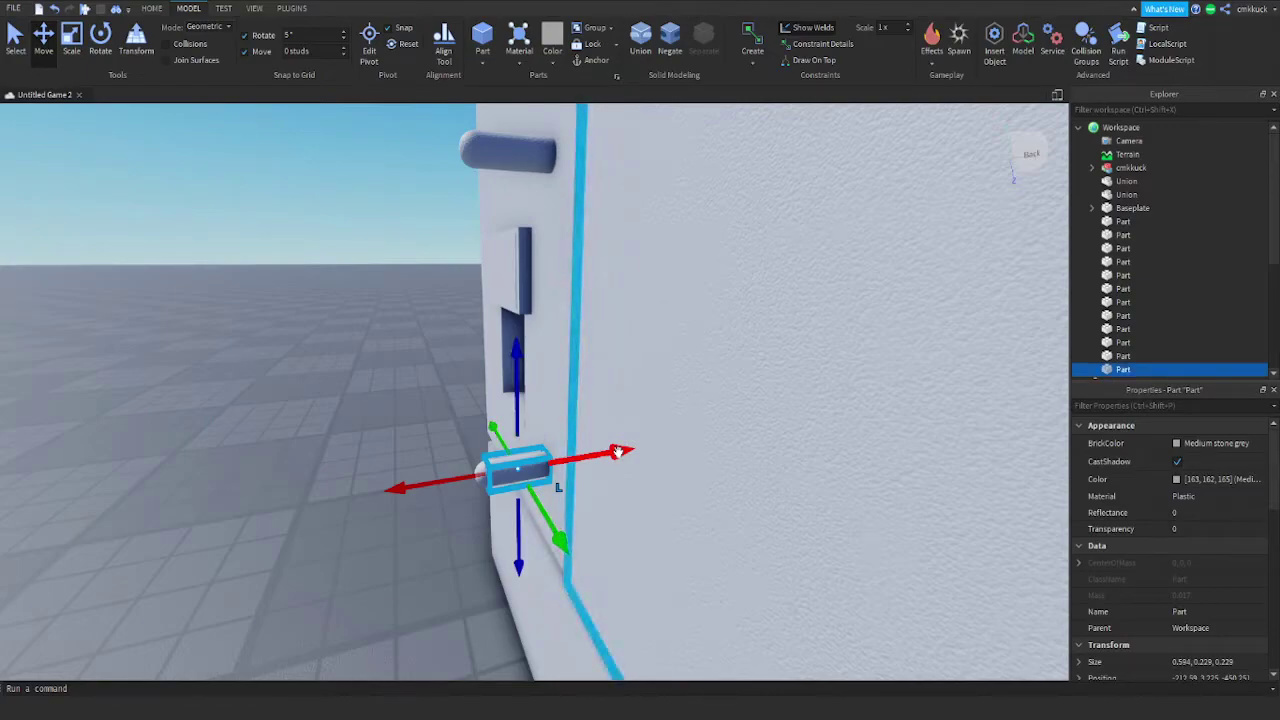
key(ctrl+r)
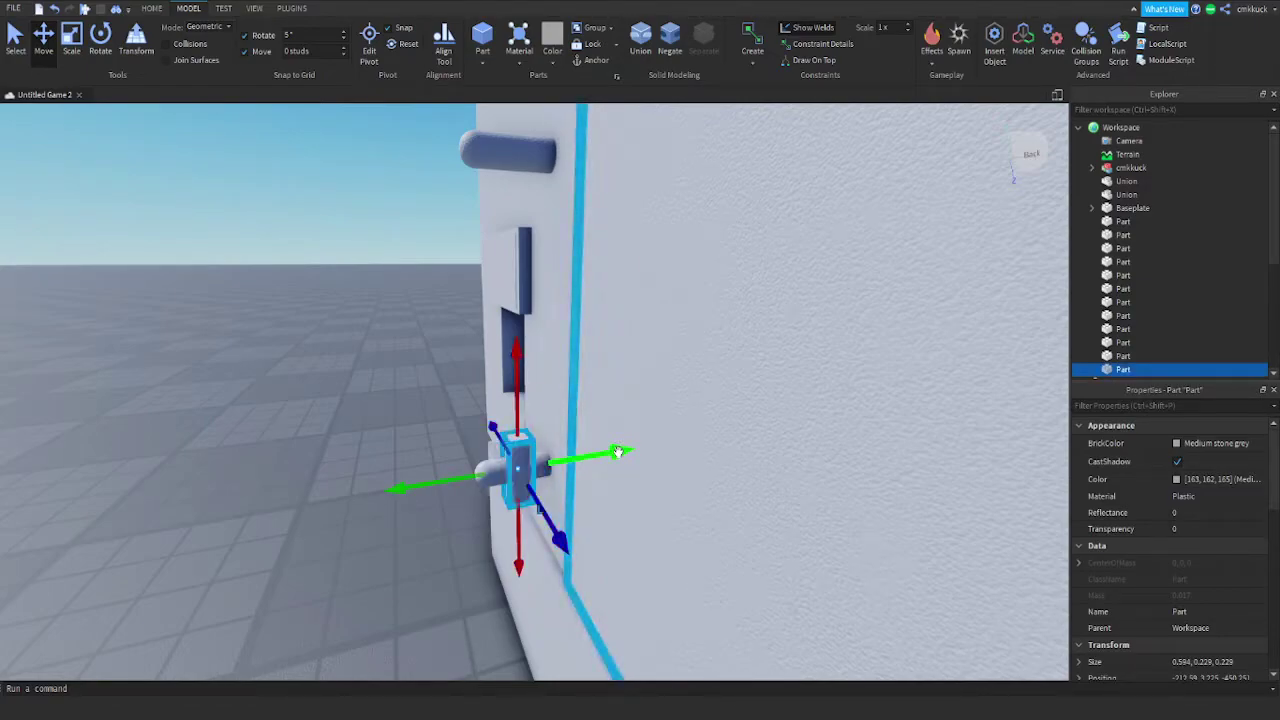
drag(617, 452, 592, 452)
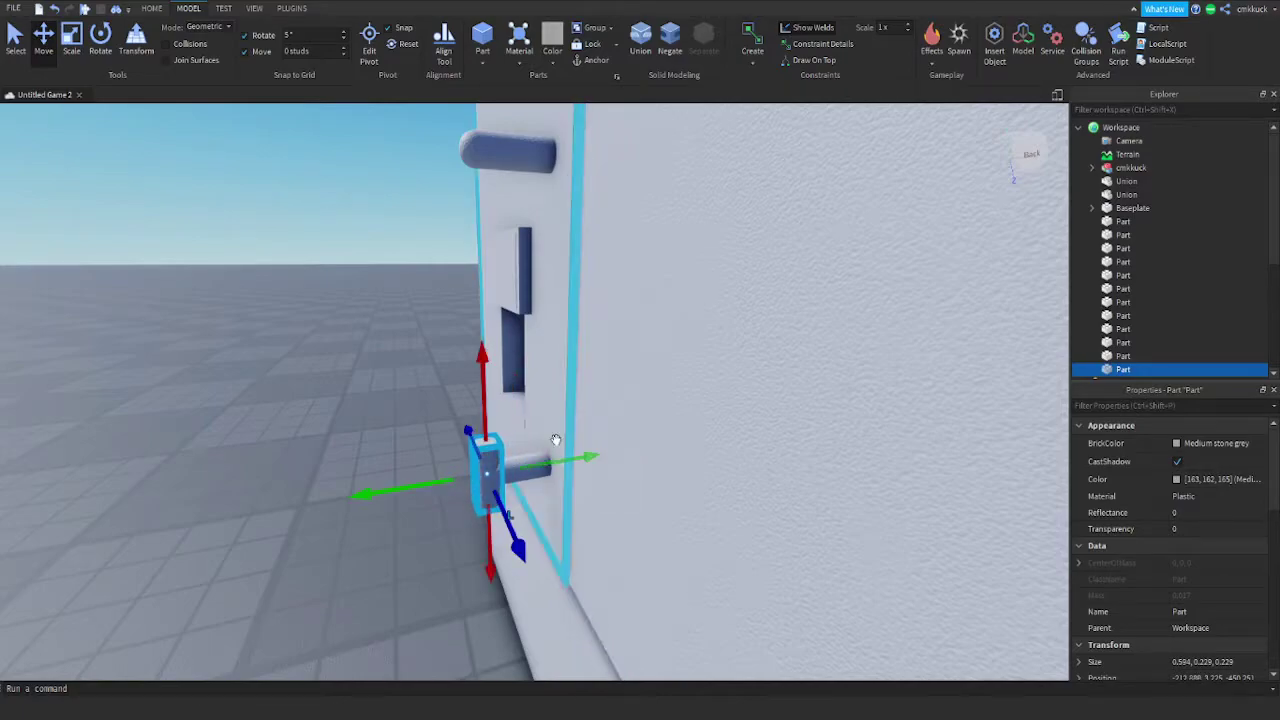
drag(485, 413, 484, 402)
click(422, 543)
right_drag(422, 543, 422, 543)
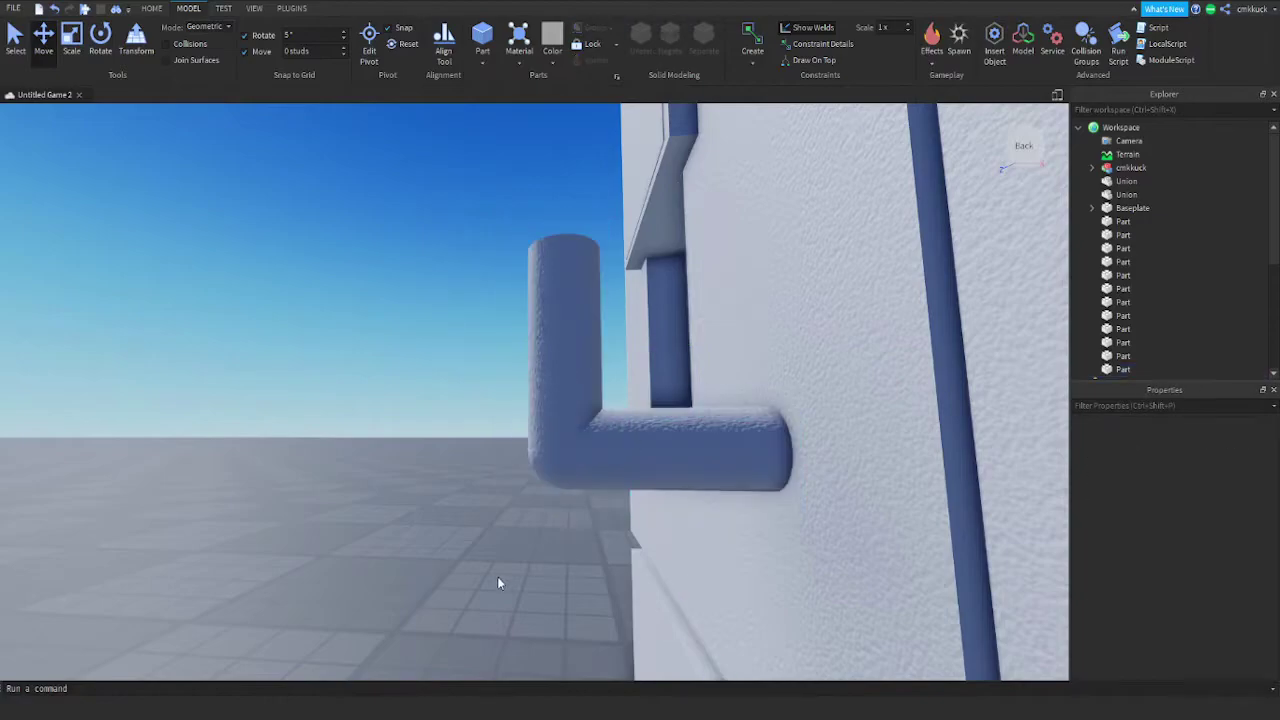
Try nudging the upright cylinder at the lower elbow joint and undo the shifts
right_drag(497, 576, 497, 576)
click(542, 387)
drag(550, 441, 545, 468)
key(ctrl+z)
click(572, 308)
click(591, 214)
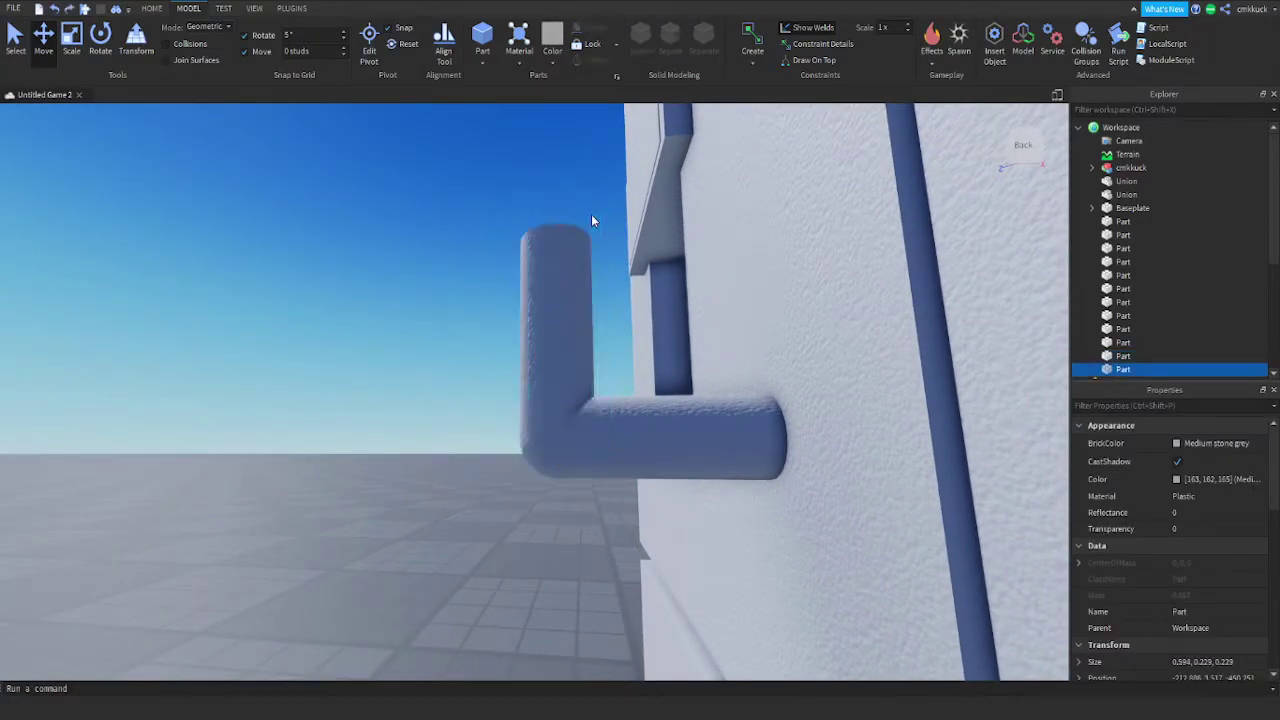
click(555, 312)
drag(557, 418, 551, 417)
click(574, 580)
key(ctrl+z)
click(562, 491)
right_drag(563, 492, 578, 524)
key(a)
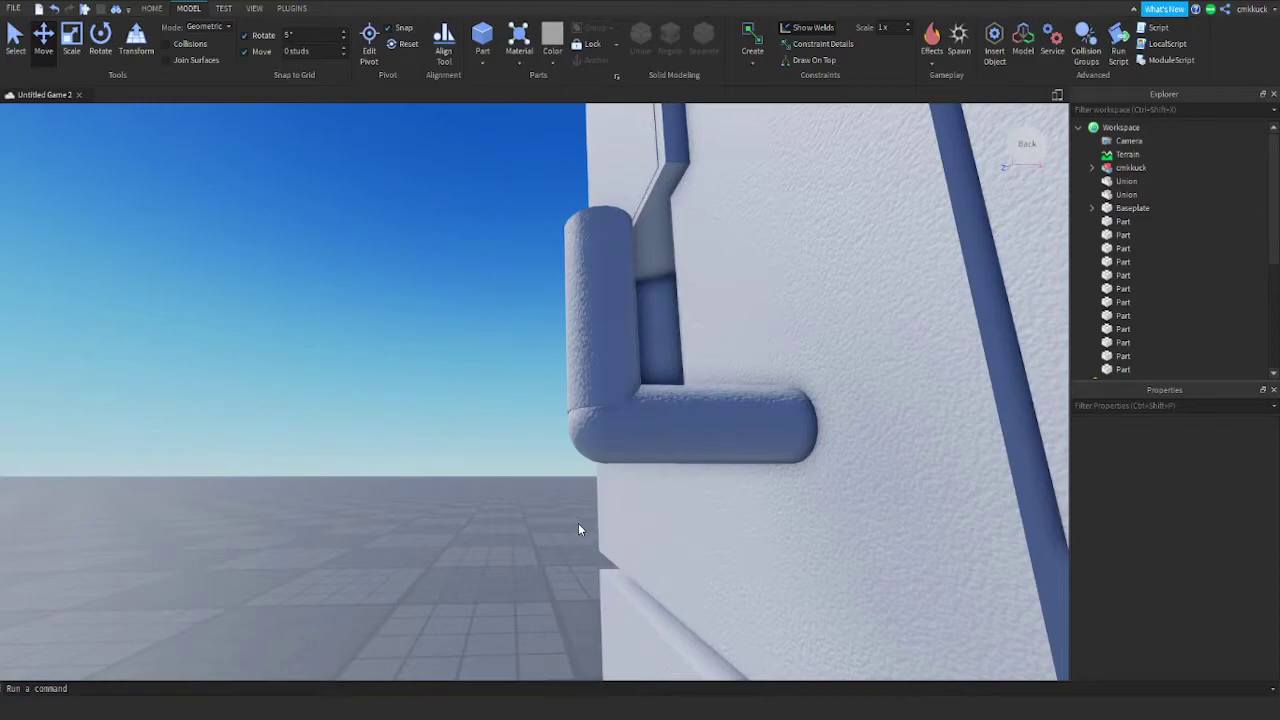
key(ctrl+z)
click(467, 559)
Stretch the upright cylinder upward from the lower elbow to about 2.468 studs, towards the upper peg
key(q)
right_drag(467, 559, 469, 563)
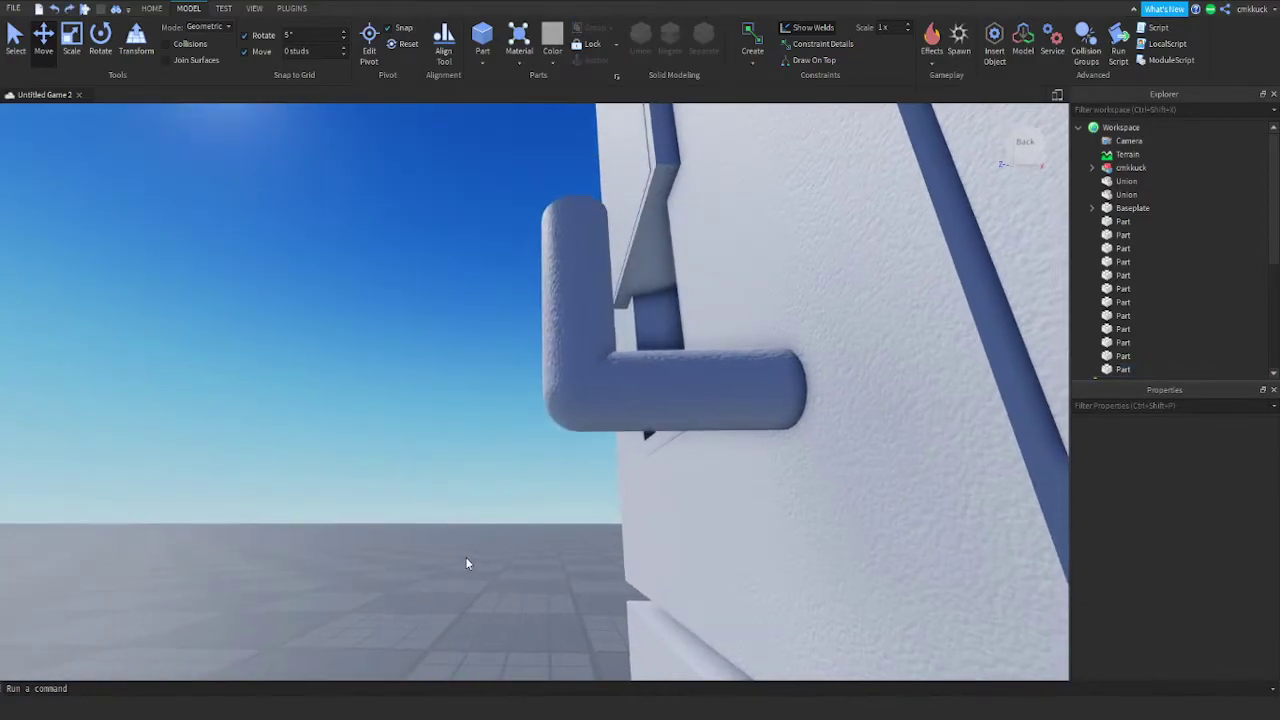
scroll(550, 508, up, 3)
right_drag(545, 508, 544, 505)
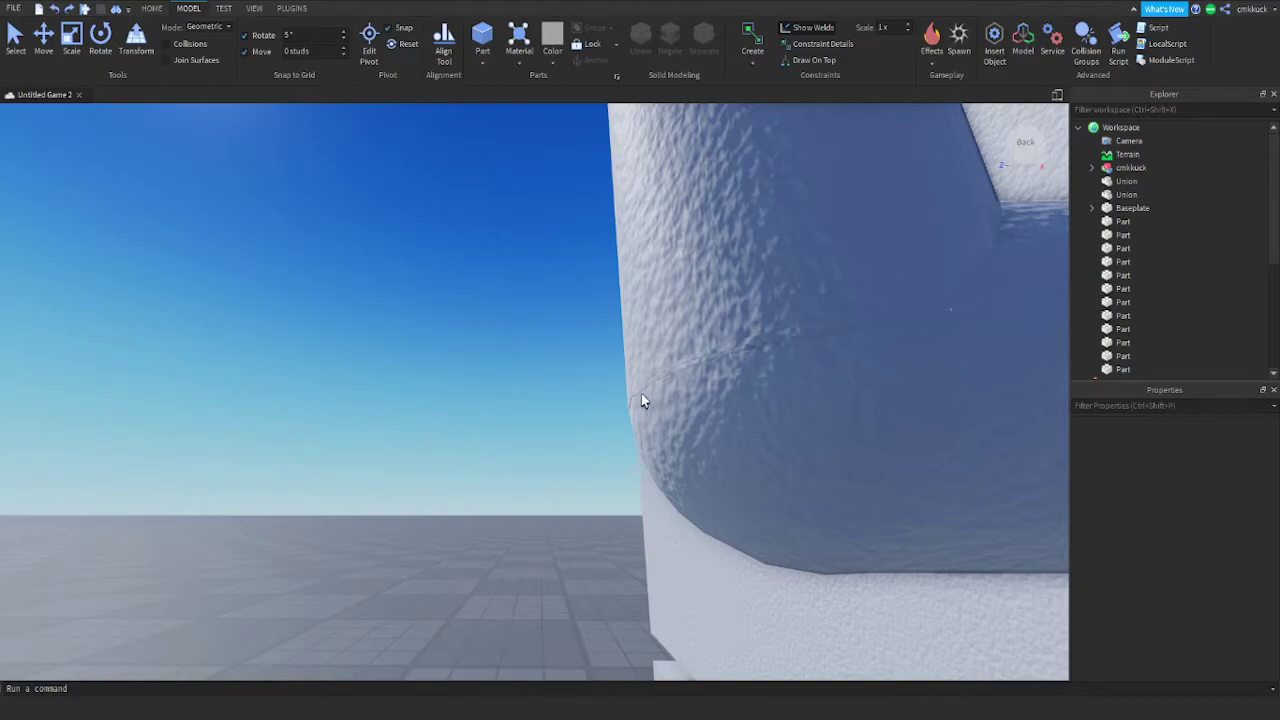
right_drag(611, 423, 613, 429)
scroll(612, 428, down, 5)
click(568, 519)
key(ctrl+3)
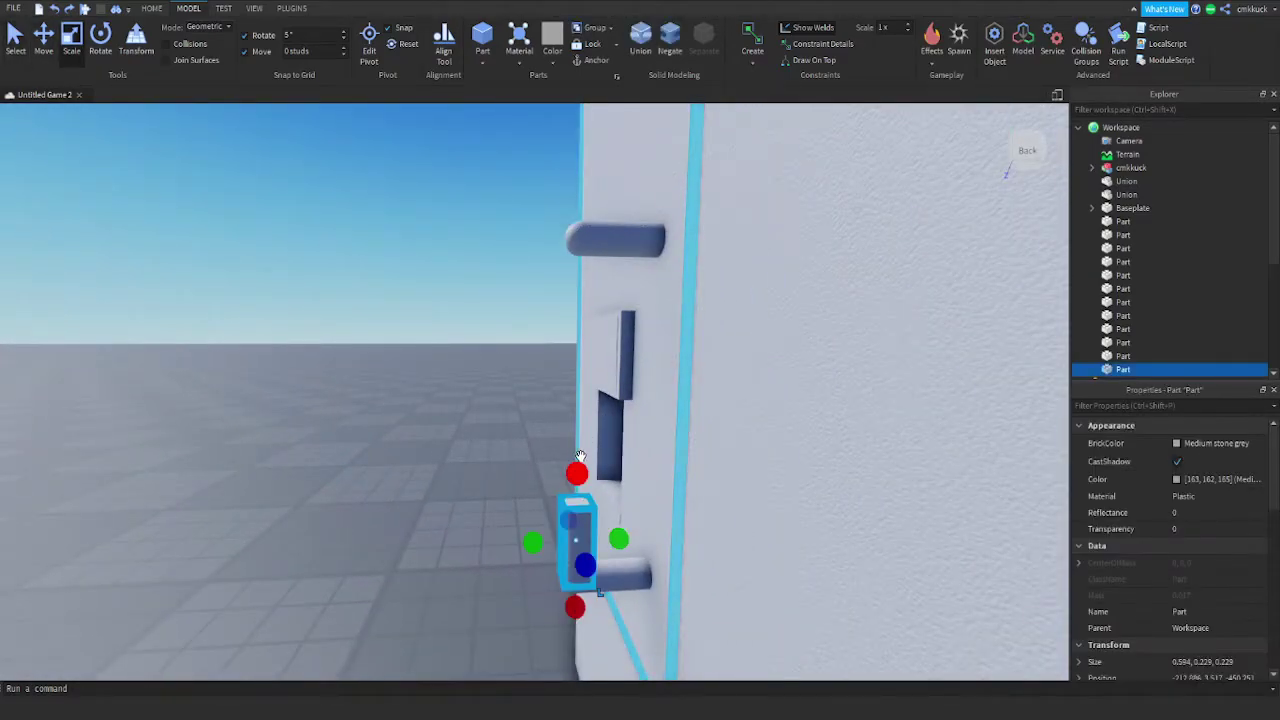
drag(577, 471, 573, 191)
click(484, 249)
Extend the upright cylinder's upper end into the upper ball cap to close the left door handle
right_drag(484, 249, 485, 247)
scroll(484, 248, up, 3)
right_drag(283, 340, 283, 340)
click(542, 371)
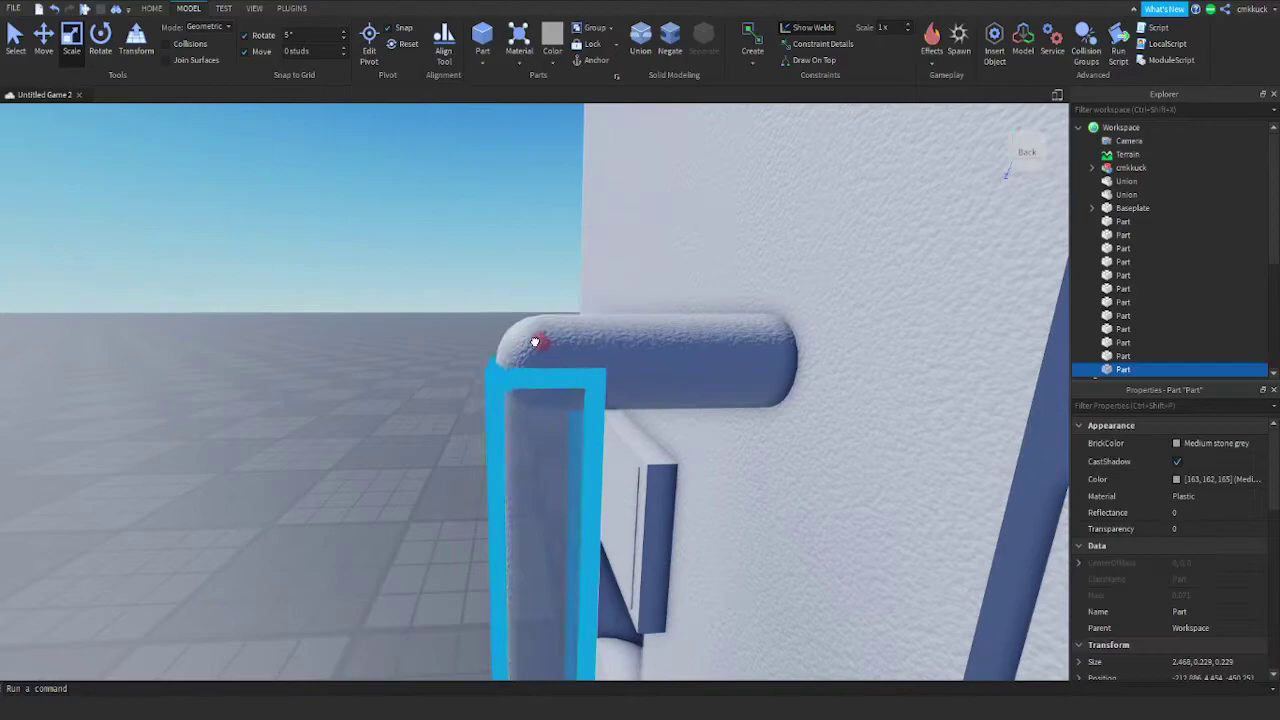
click(401, 342)
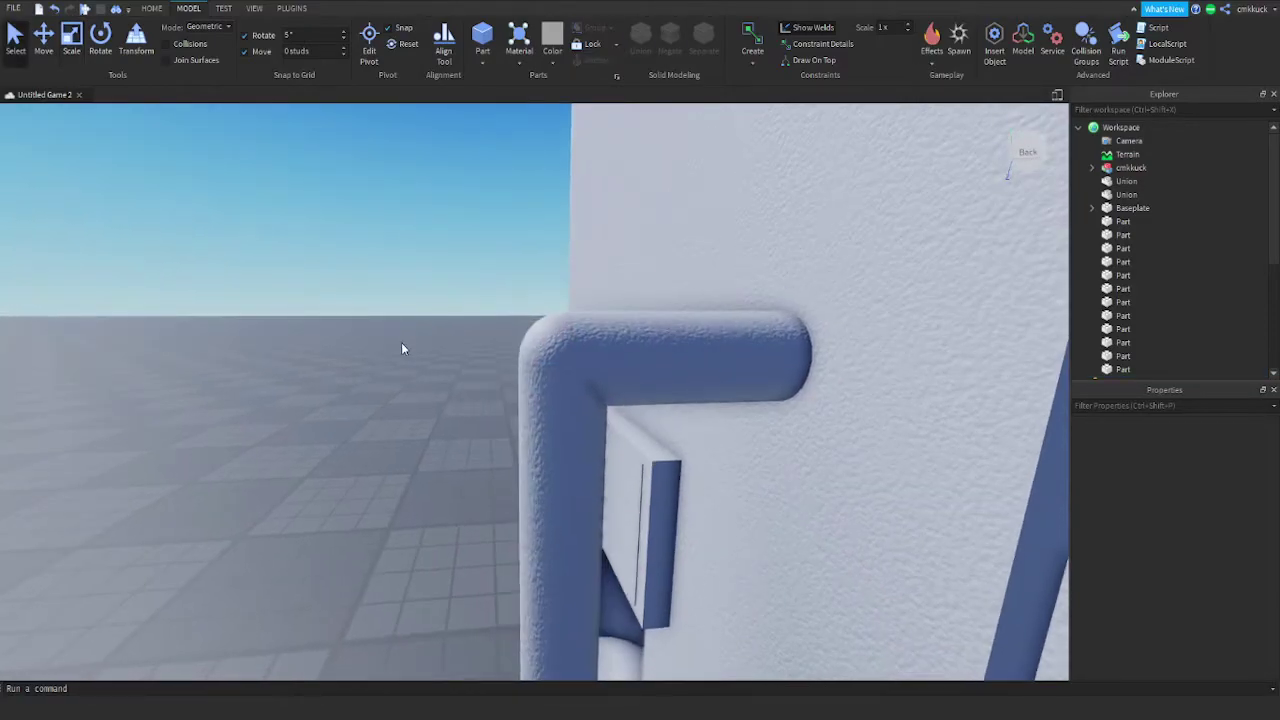
Duplicate all five parts of the left door handle and rotate the copy to lie horizontally across the door front
scroll(401, 342, up, 3)
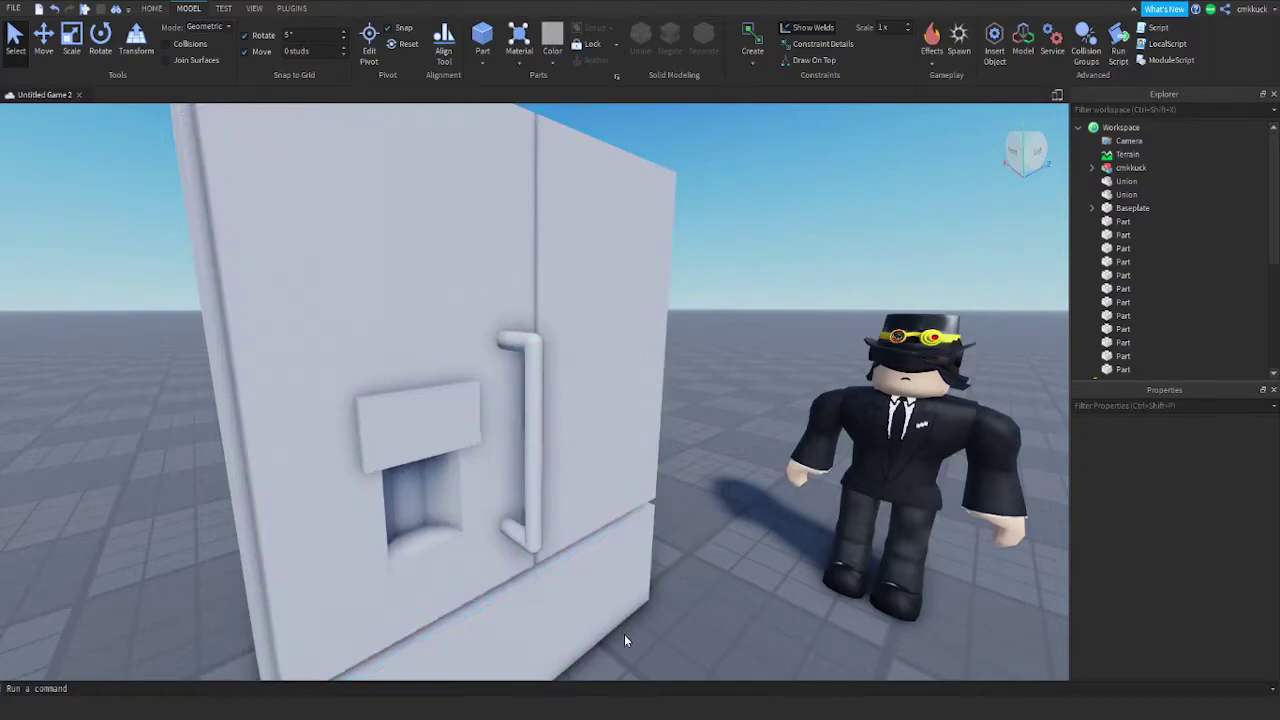
scroll(624, 634, down, 6)
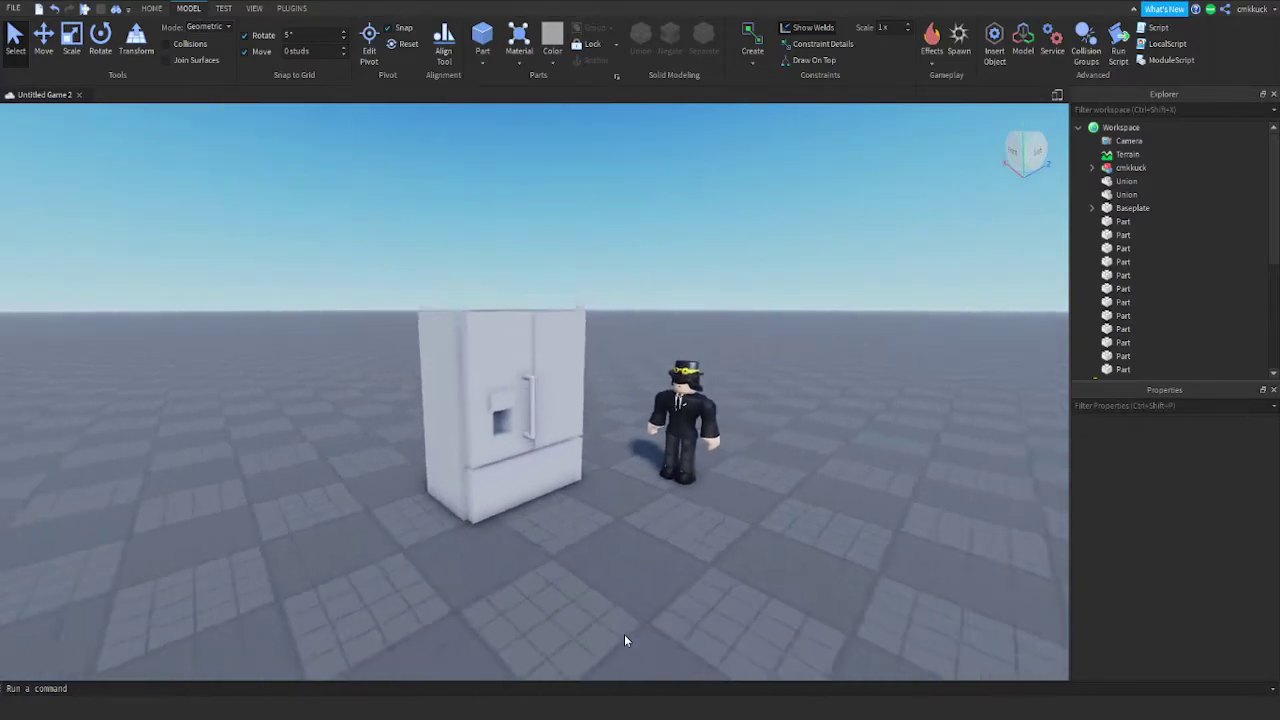
scroll(624, 634, up, 2)
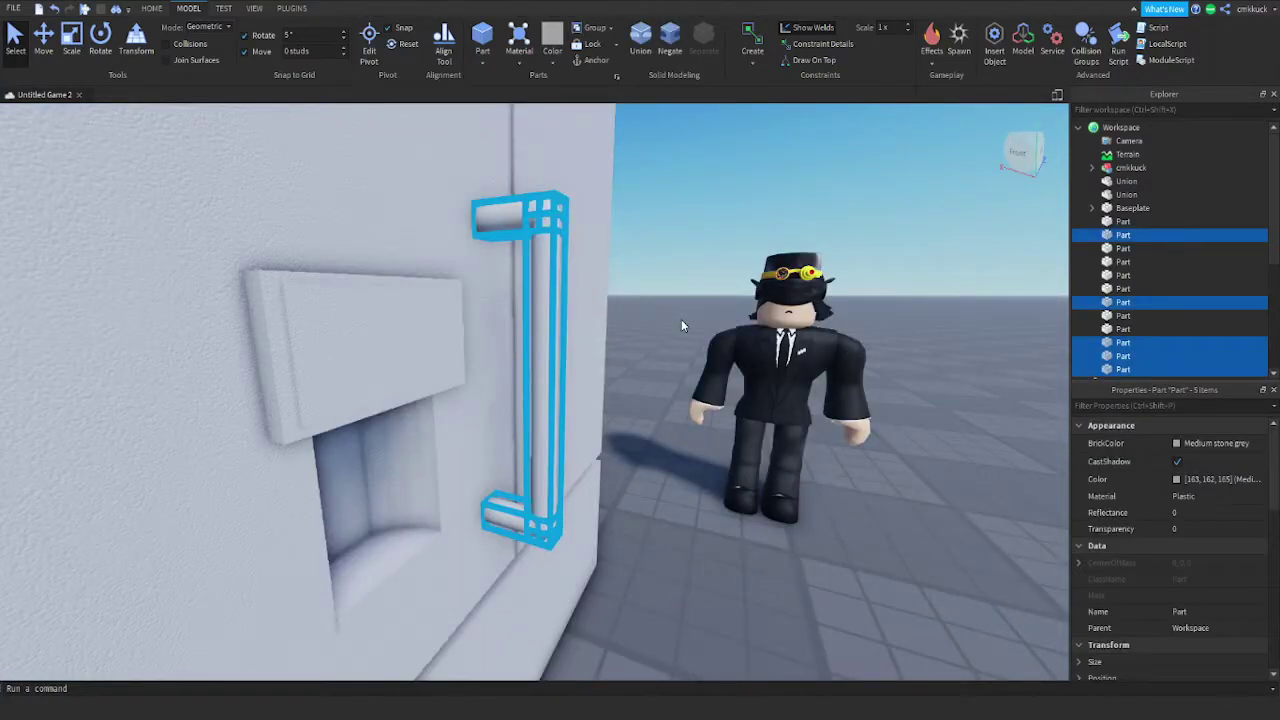
key(ctrl+d)
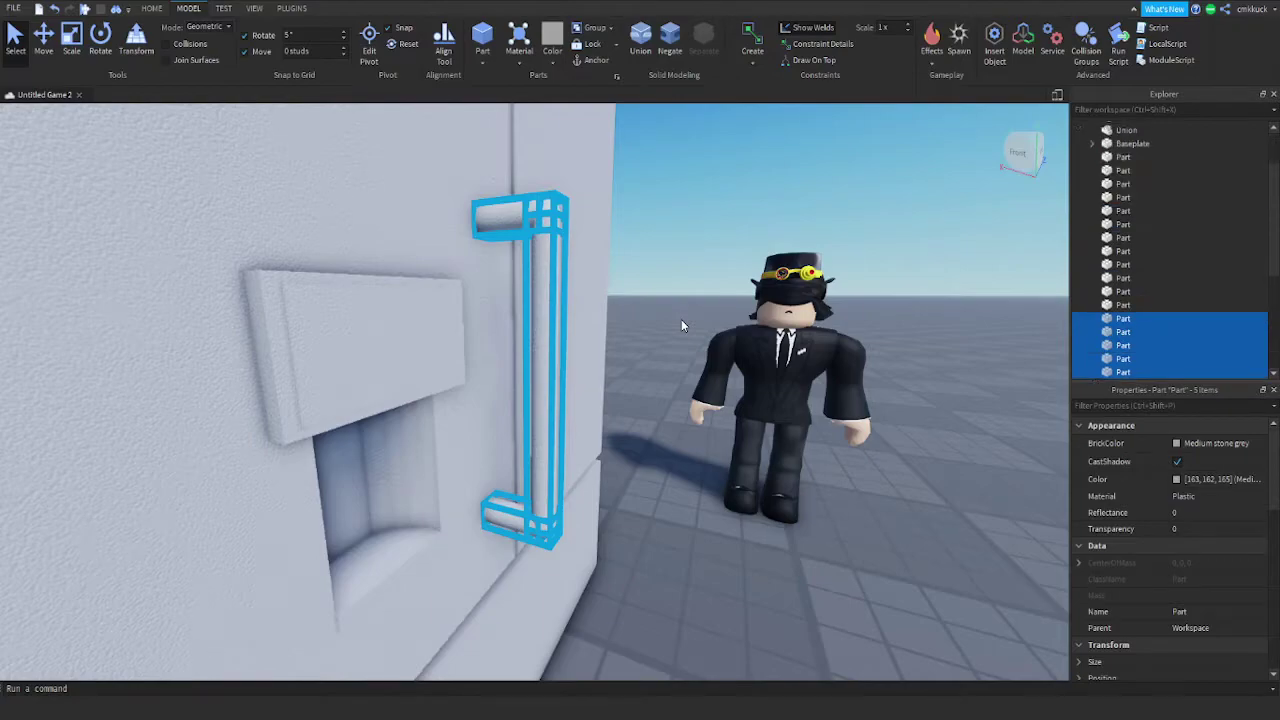
key(ctrl+r)
key(ctrl+r)
key(ctrl+r)
key(ctrl+r)
key(ctrl+t)
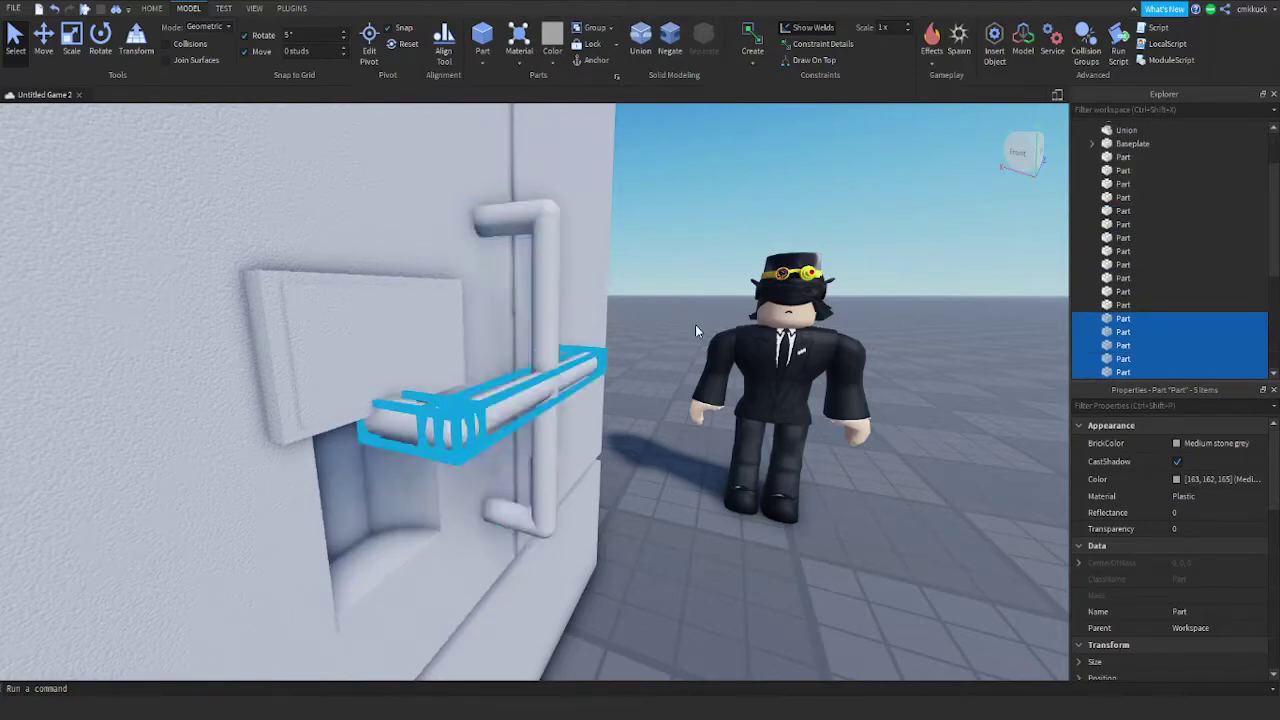
Move the horizontal handle copy down onto the bottom drawer front and adjust its sideways position
right_drag(695, 326, 695, 323)
scroll(694, 324, down, 5)
scroll(652, 342, up, 2)
key(ctrl+2)
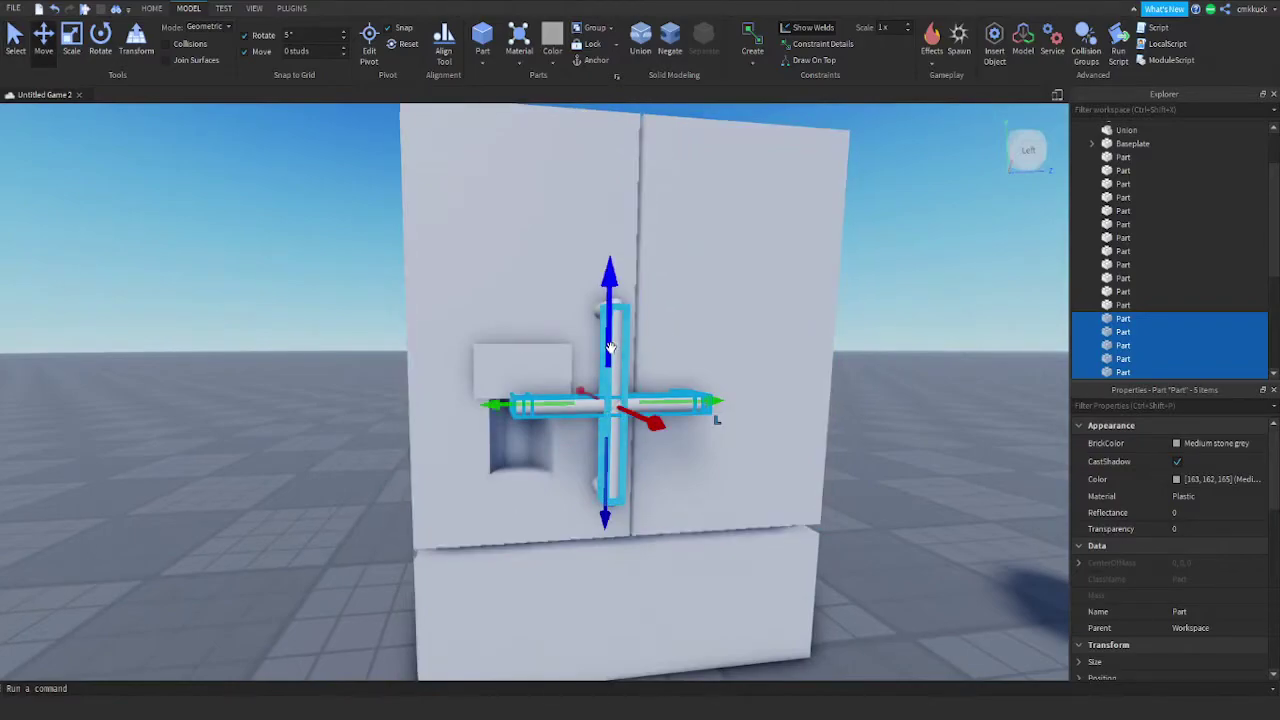
drag(608, 345, 580, 550)
key(q)
key(f)
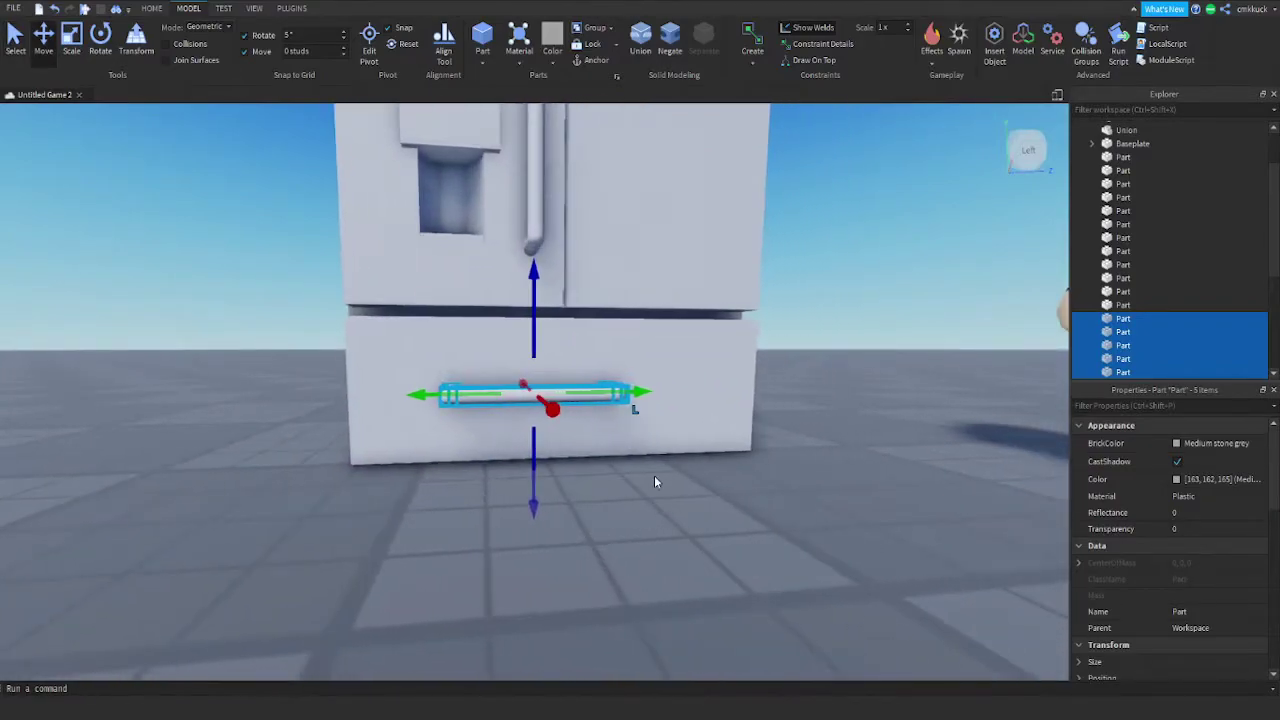
drag(643, 393, 615, 400)
scroll(616, 400, up, 2)
right_drag(615, 400, 617, 399)
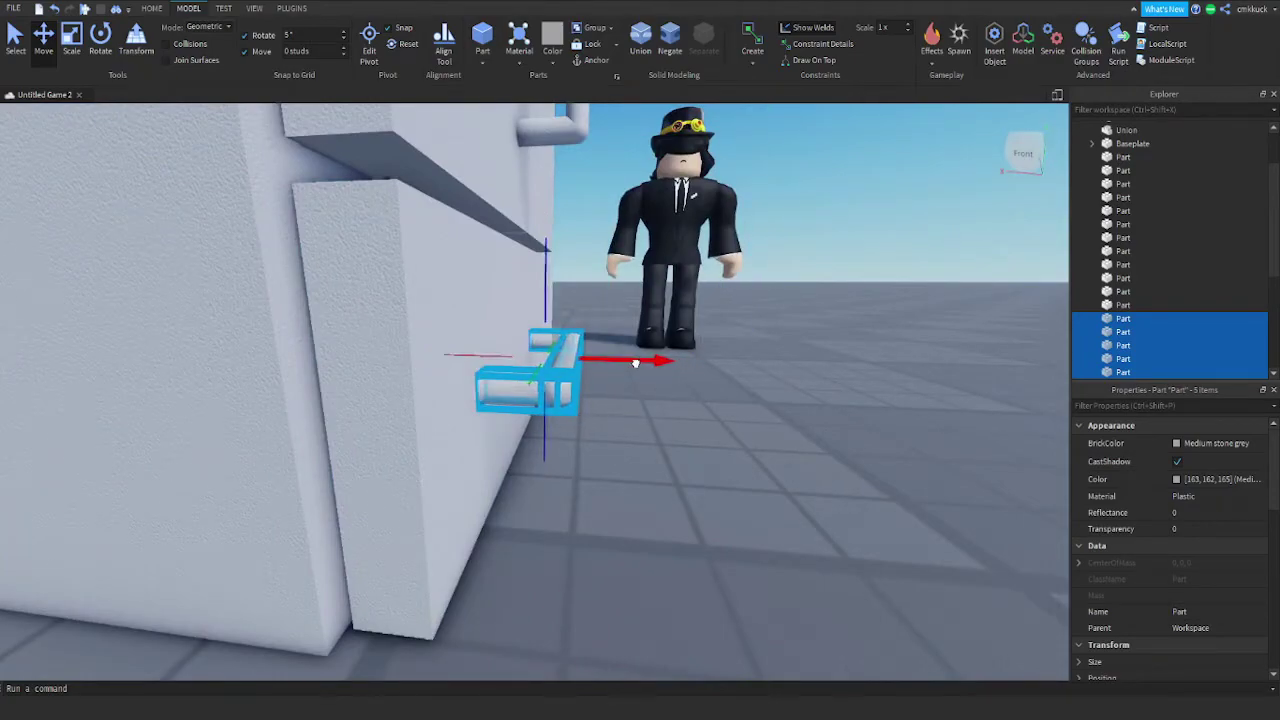
Fine-tune the horizontal handle's distance from the drawer front so its end pegs sit against the surface
drag(621, 359, 630, 360)
click(730, 437)
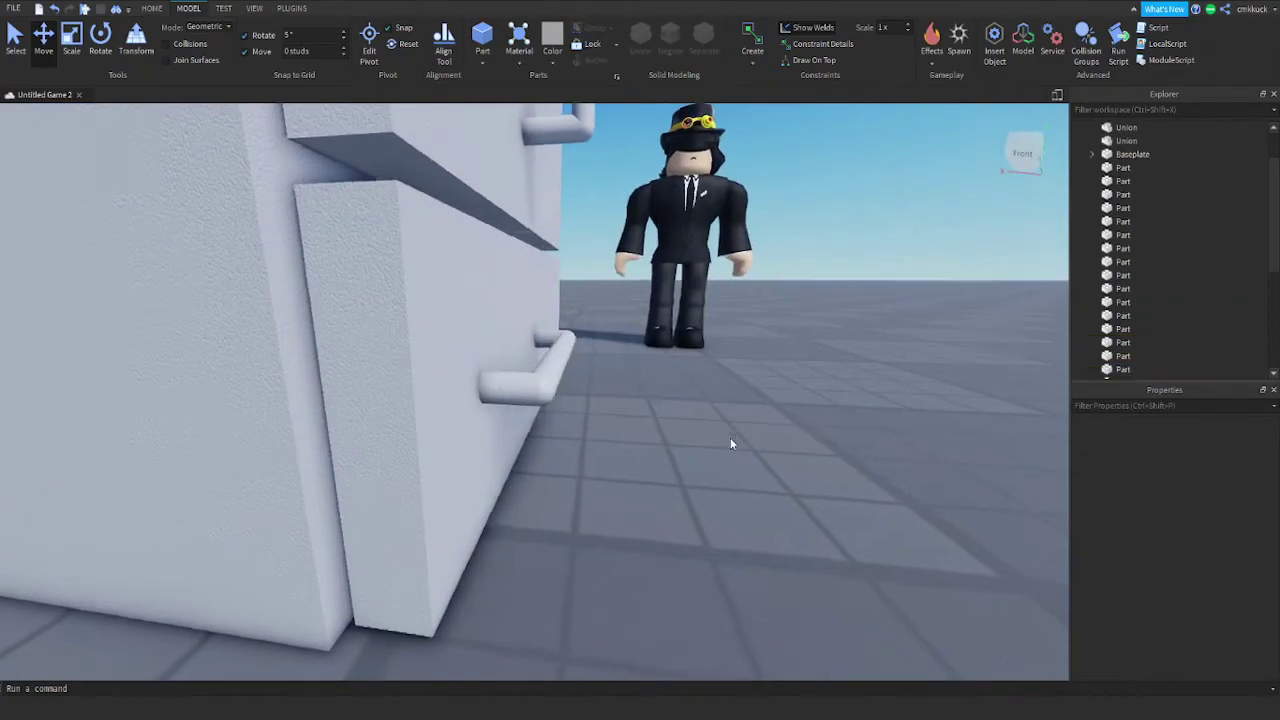
key(d)
right_drag(730, 437, 697, 436)
key(d)
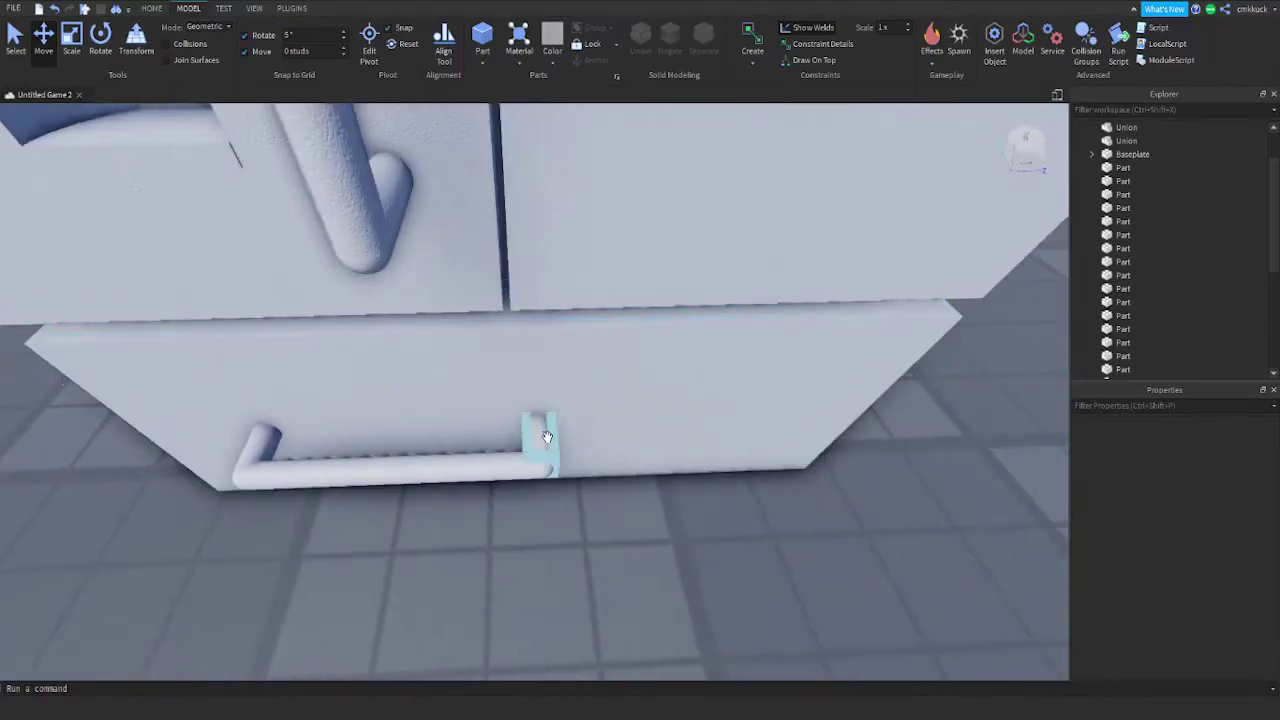
Move the peg and elbow at one end of the drawer handle sideways towards the drawer's far edge to widen the handle
click(543, 434)
key(ctrl+1)
ctrl+click(542, 467)
key(ctrl+2)
drag(588, 439, 804, 440)
scroll(740, 437, down, 5)
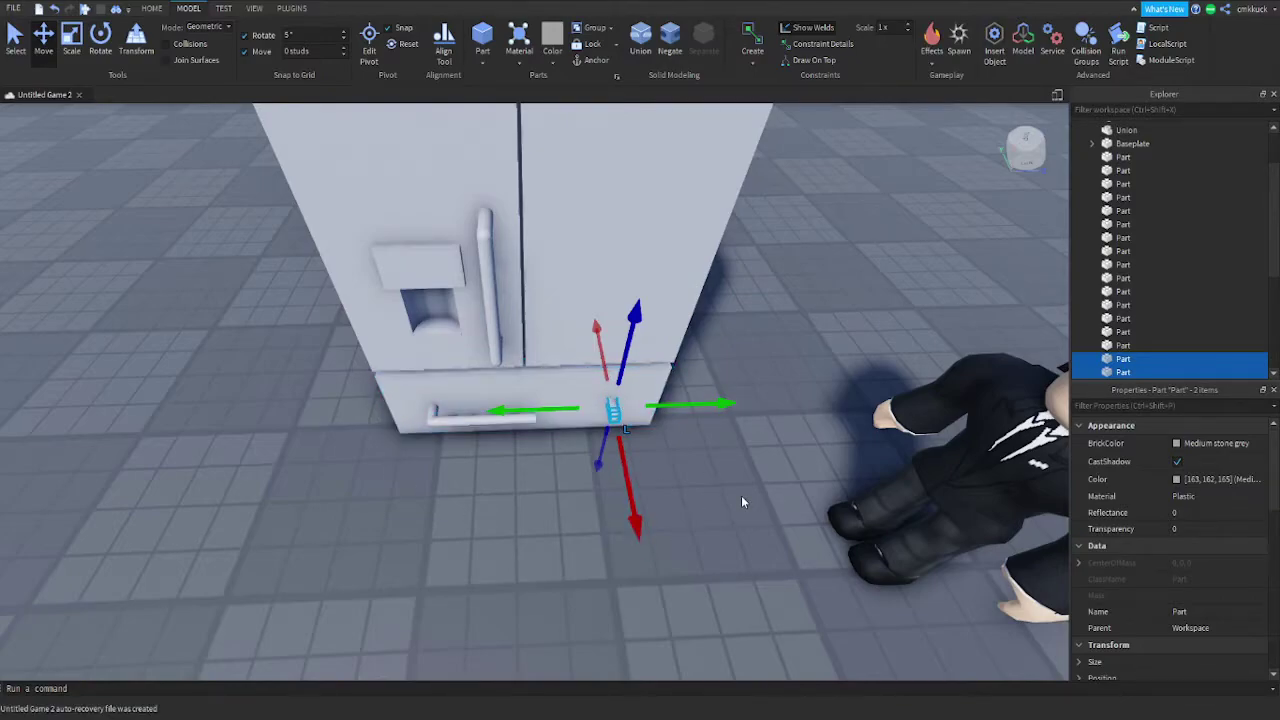
drag(682, 408, 683, 407)
click(709, 460)
scroll(600, 474, up, 5)
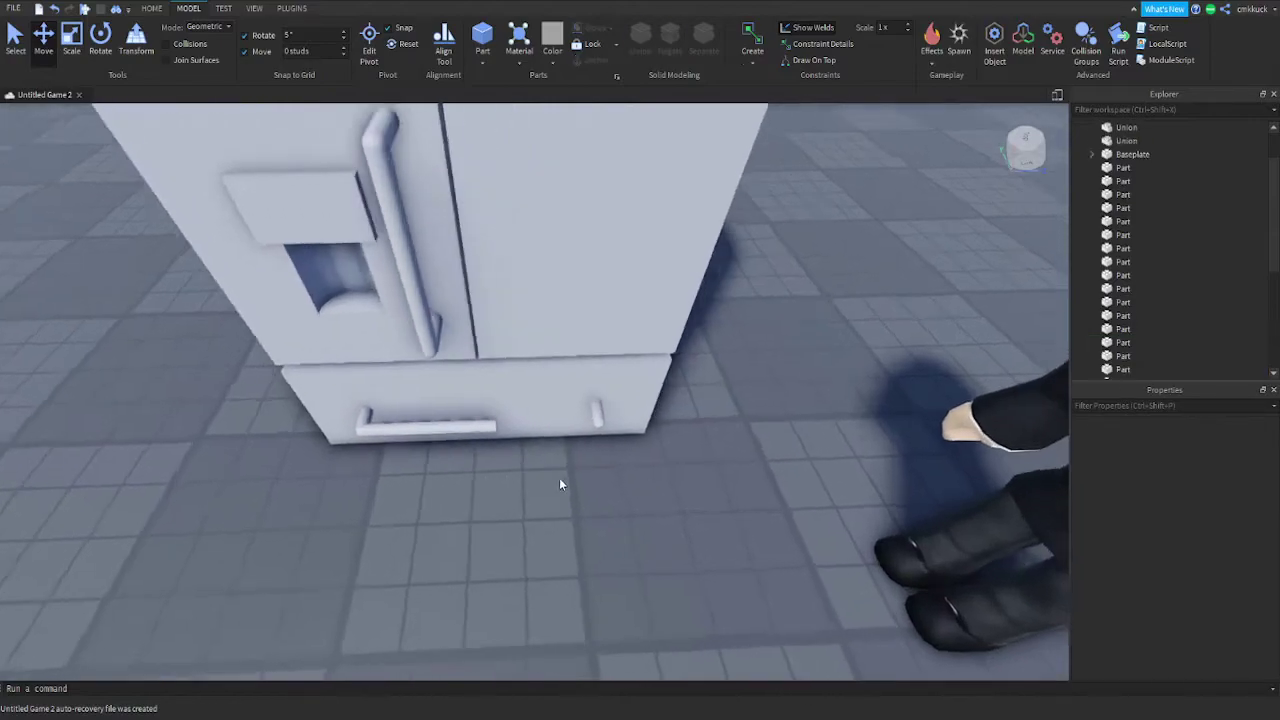
Stretch the drawer handle's long cylinder until it reaches the relocated elbow
click(348, 306)
key(ctrl+3)
drag(408, 313, 516, 326)
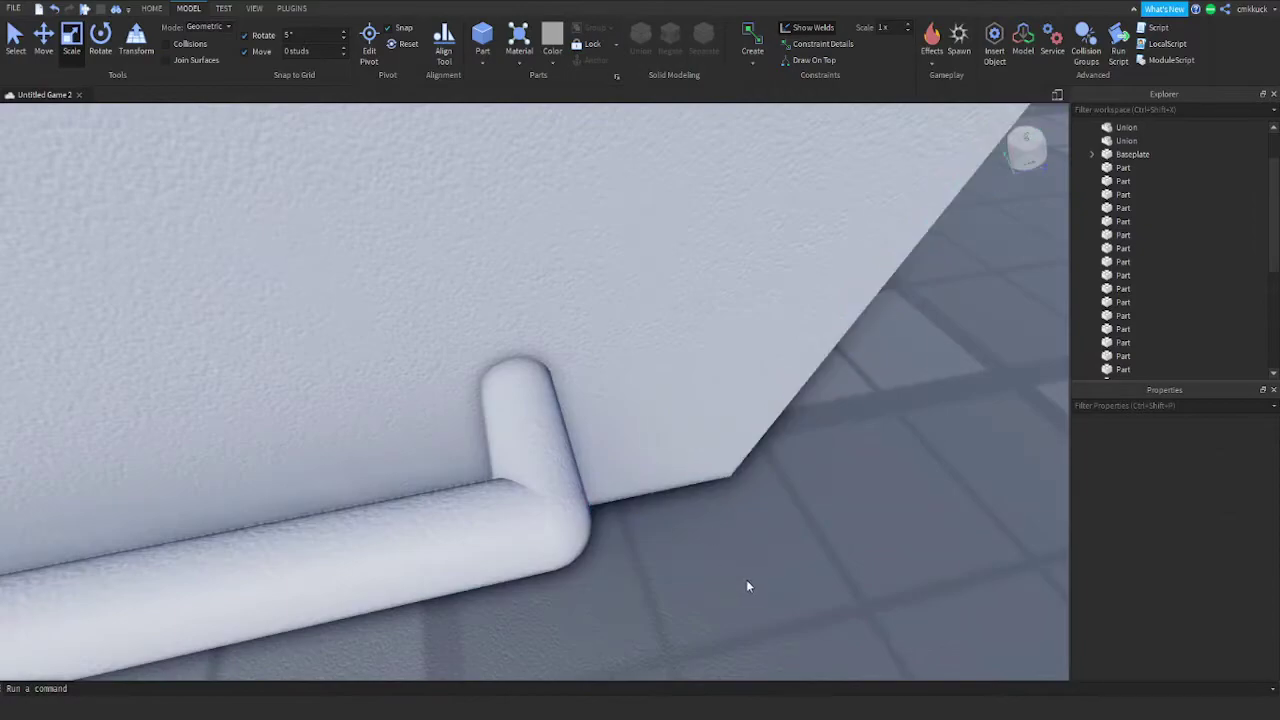
click(680, 418)
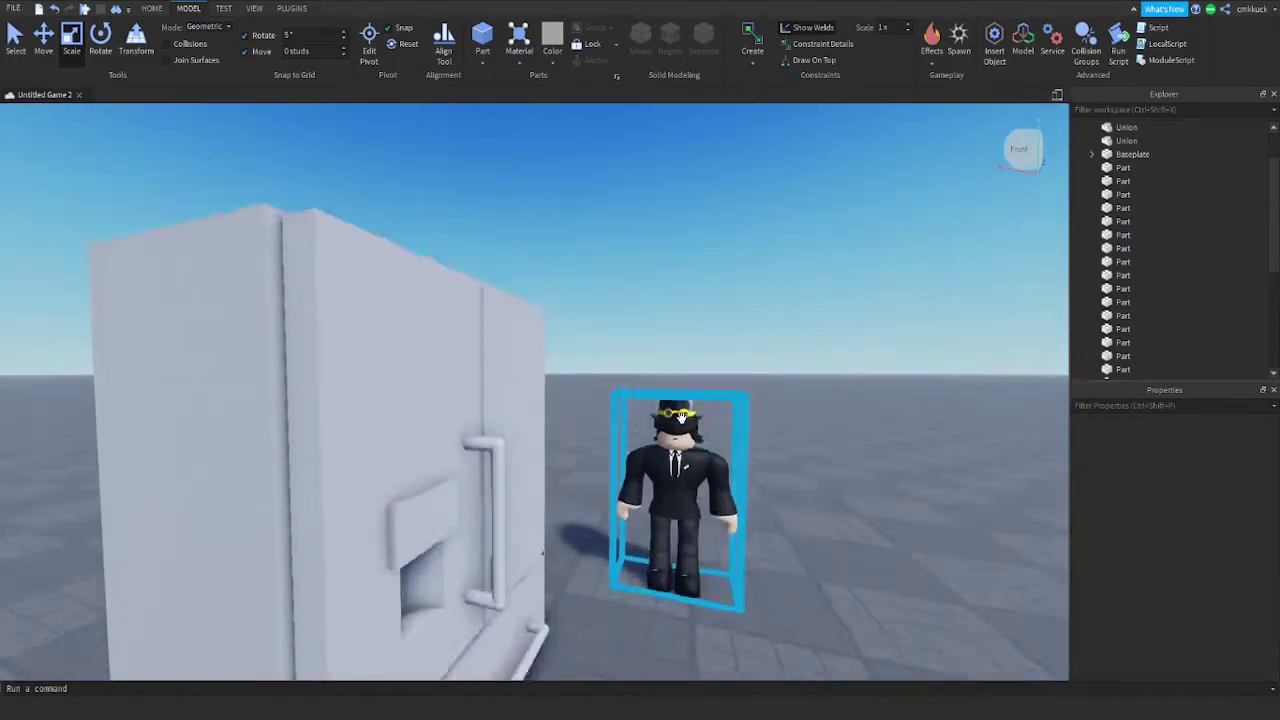
Set the dispenser control panel's housing to SmoothPlastic material and Black BrickColor
scroll(681, 418, down, 5)
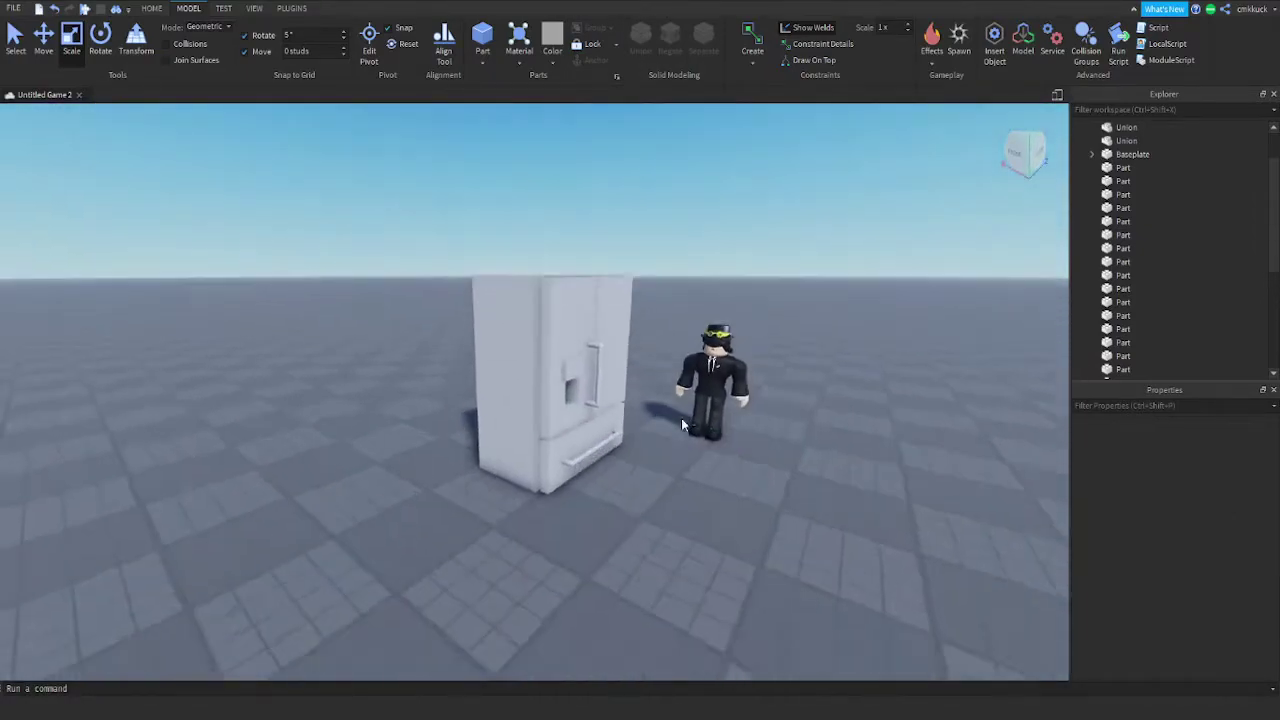
scroll(681, 418, up, 1)
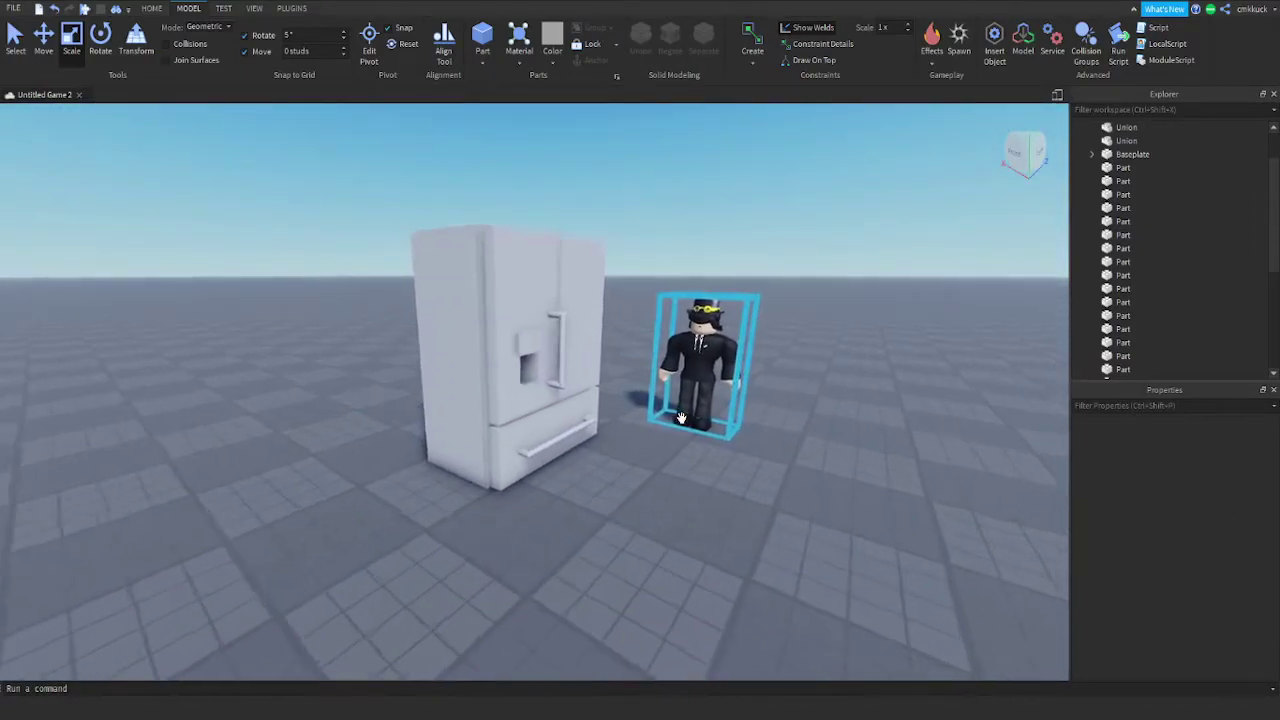
scroll(681, 418, up, 1)
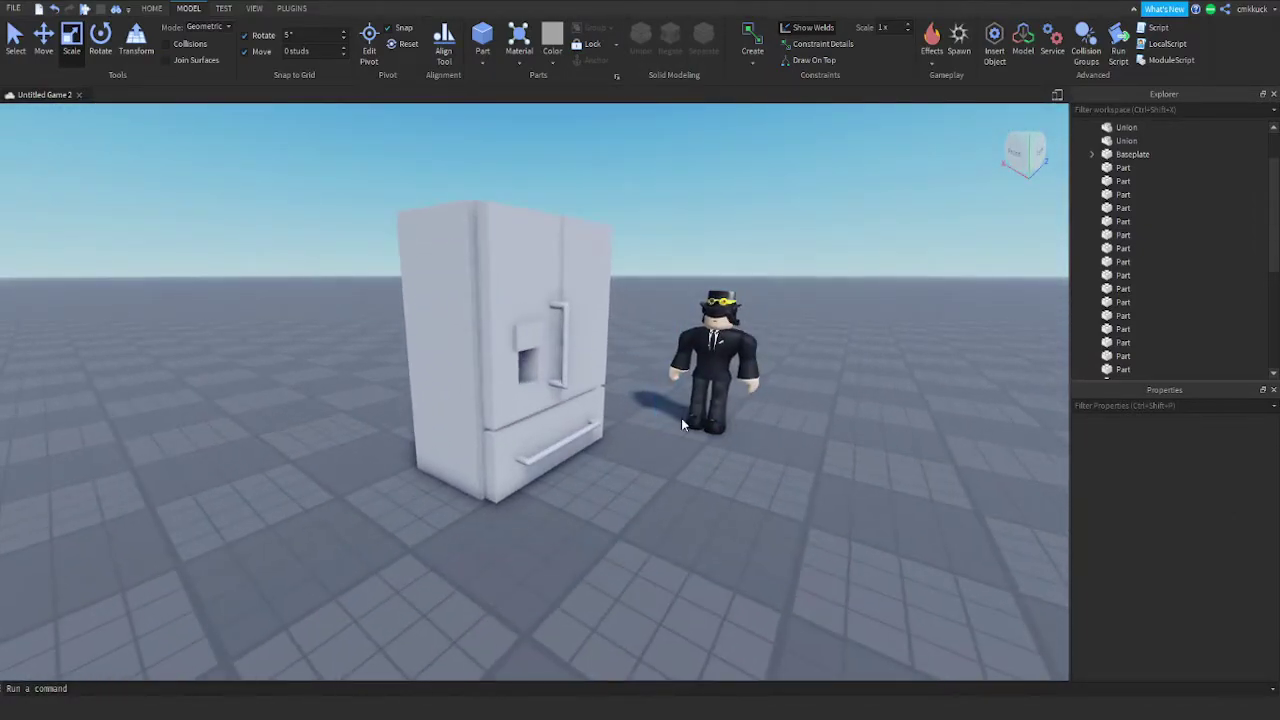
scroll(768, 484, up, 4)
right_drag(768, 484, 754, 504)
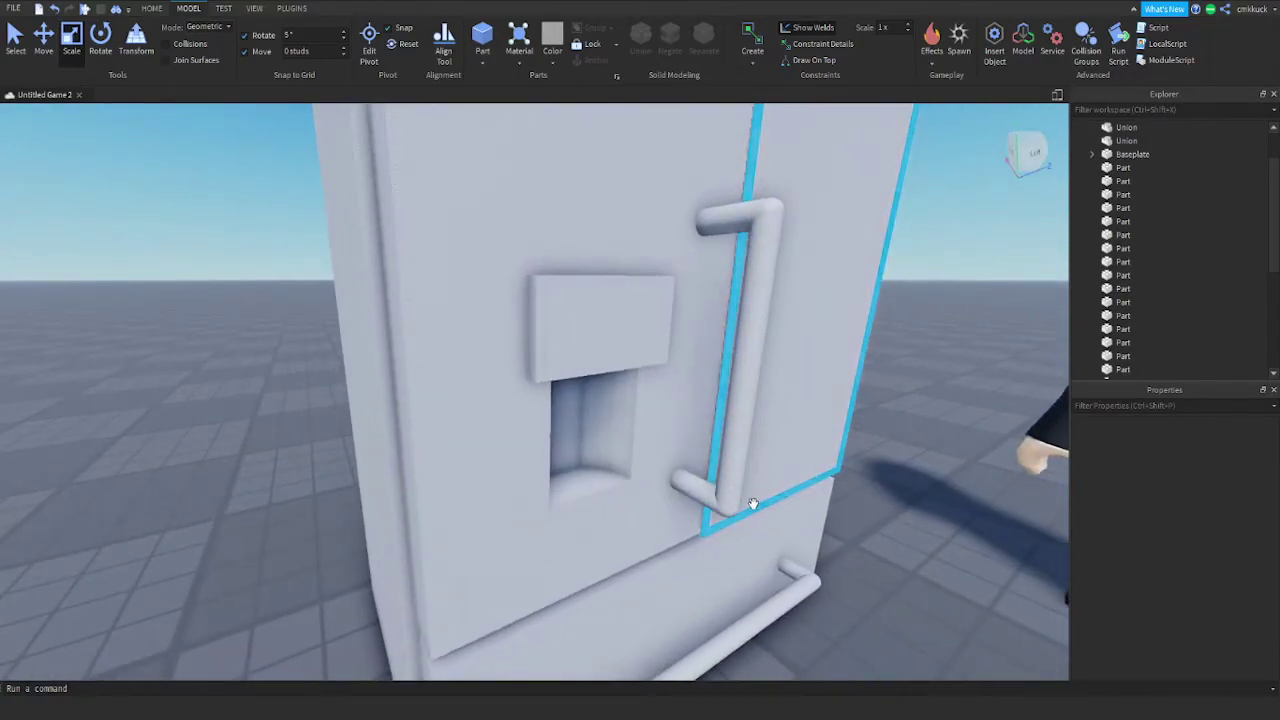
click(533, 330)
click(1195, 502)
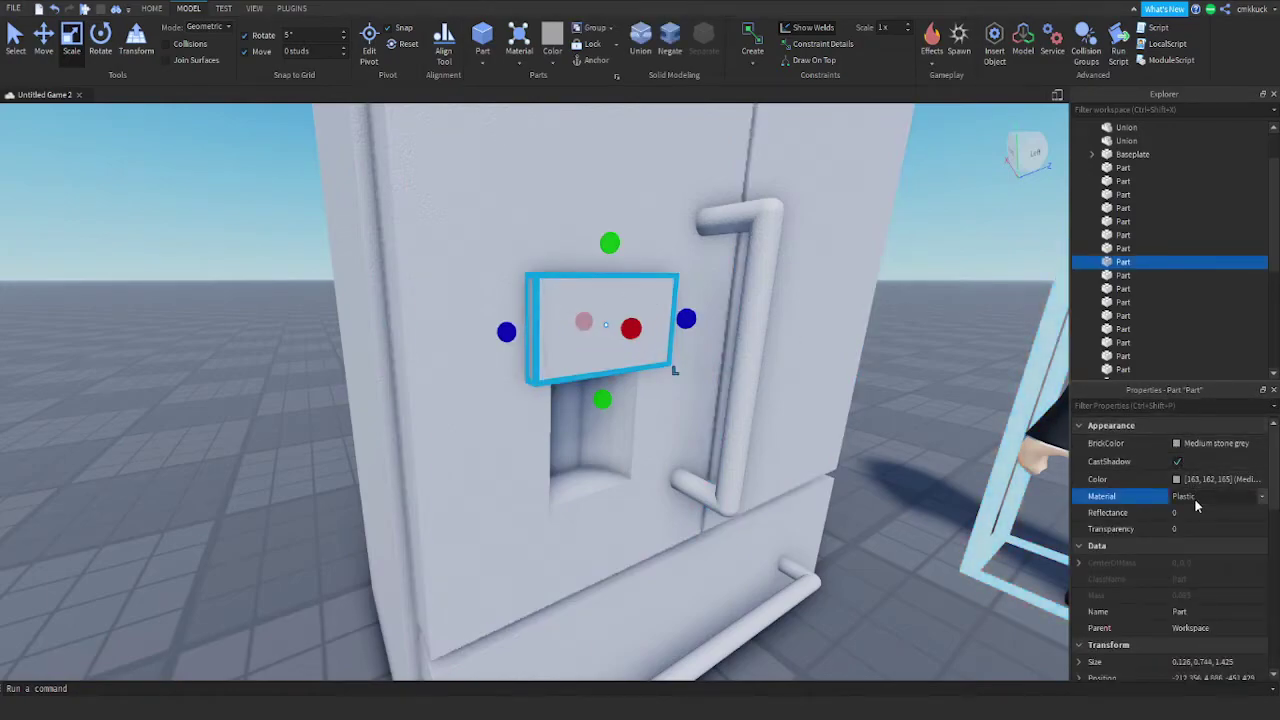
click(1199, 587)
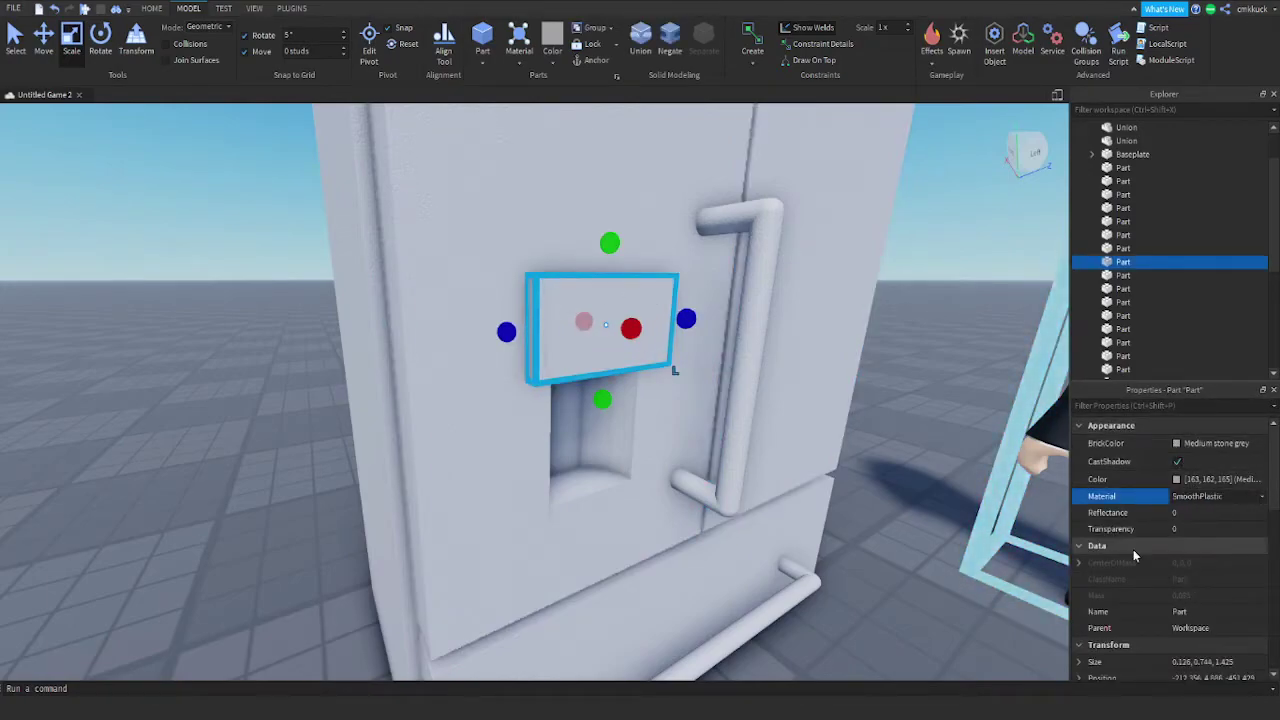
click(1182, 444)
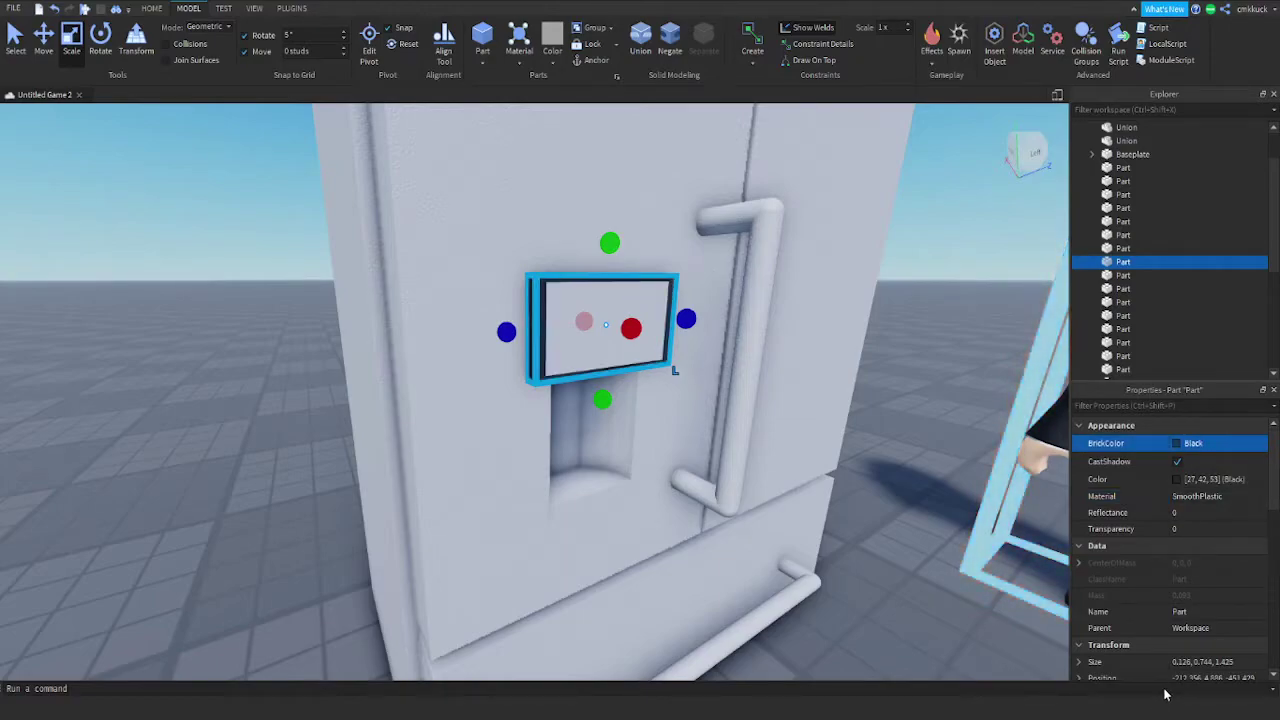
click(941, 402)
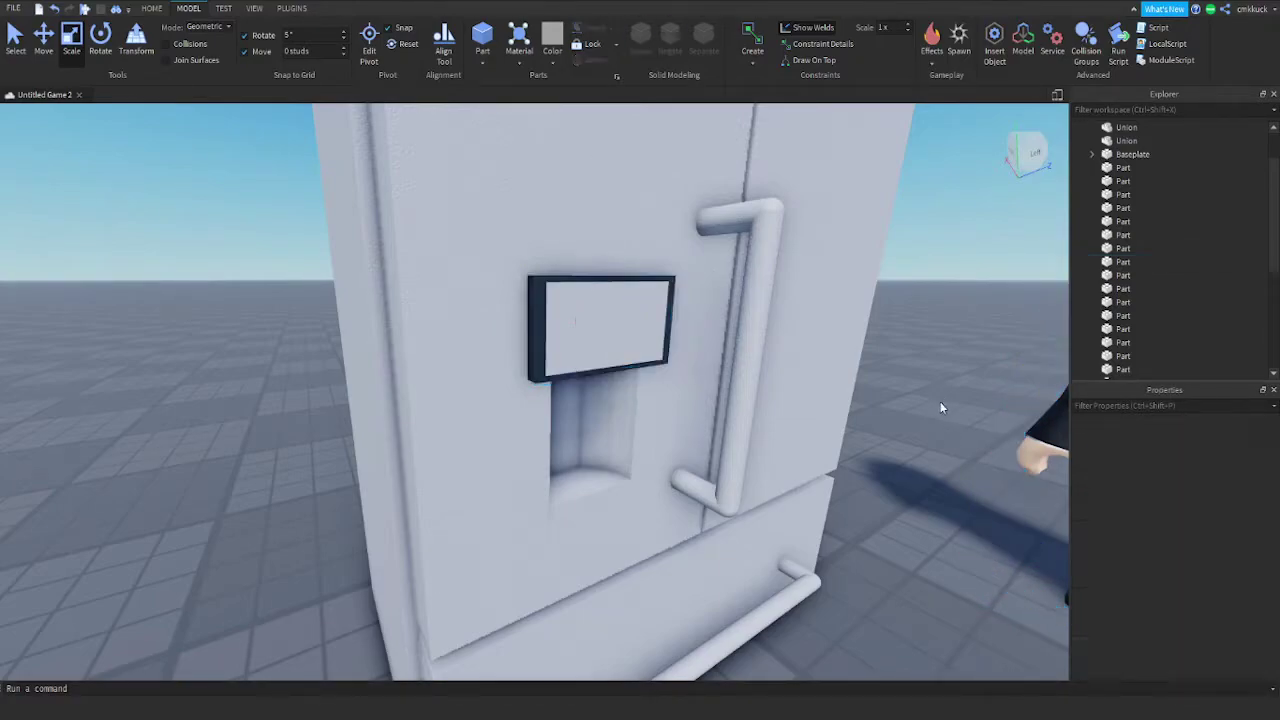
Set the thin screen on the control panel to Really black with SmoothPlastic material
click(593, 339)
click(1180, 446)
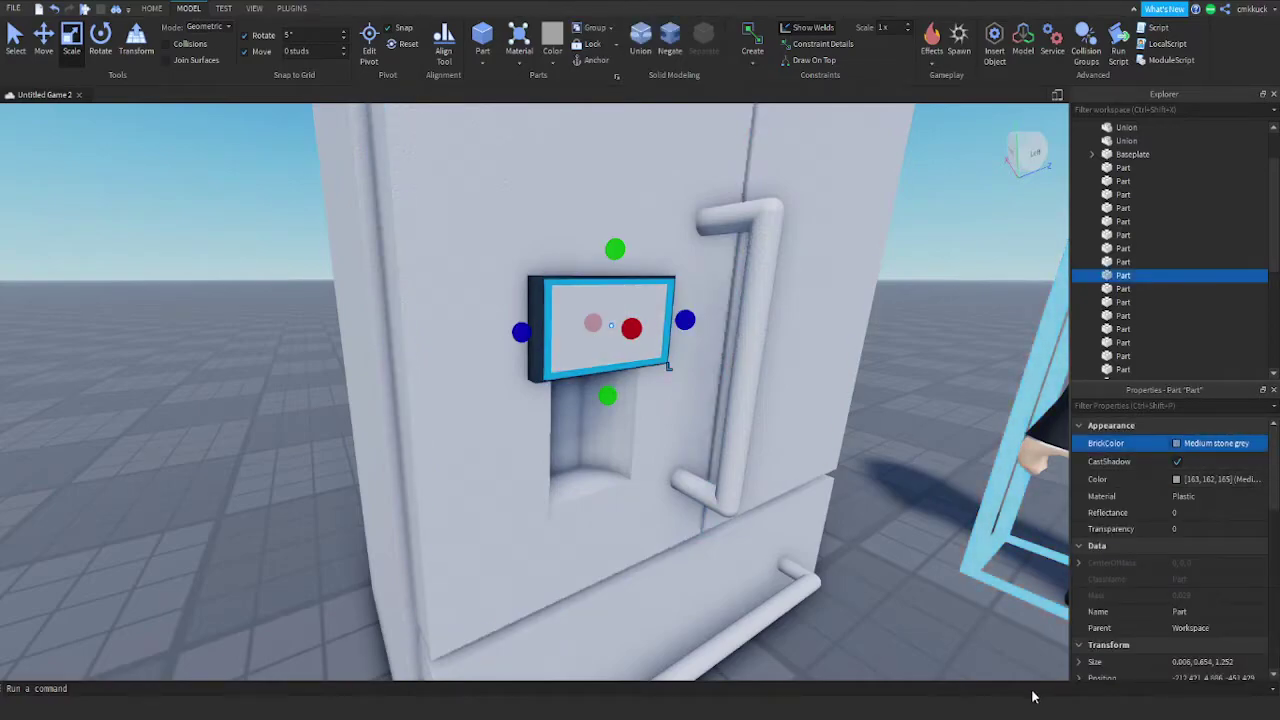
click(1050, 689)
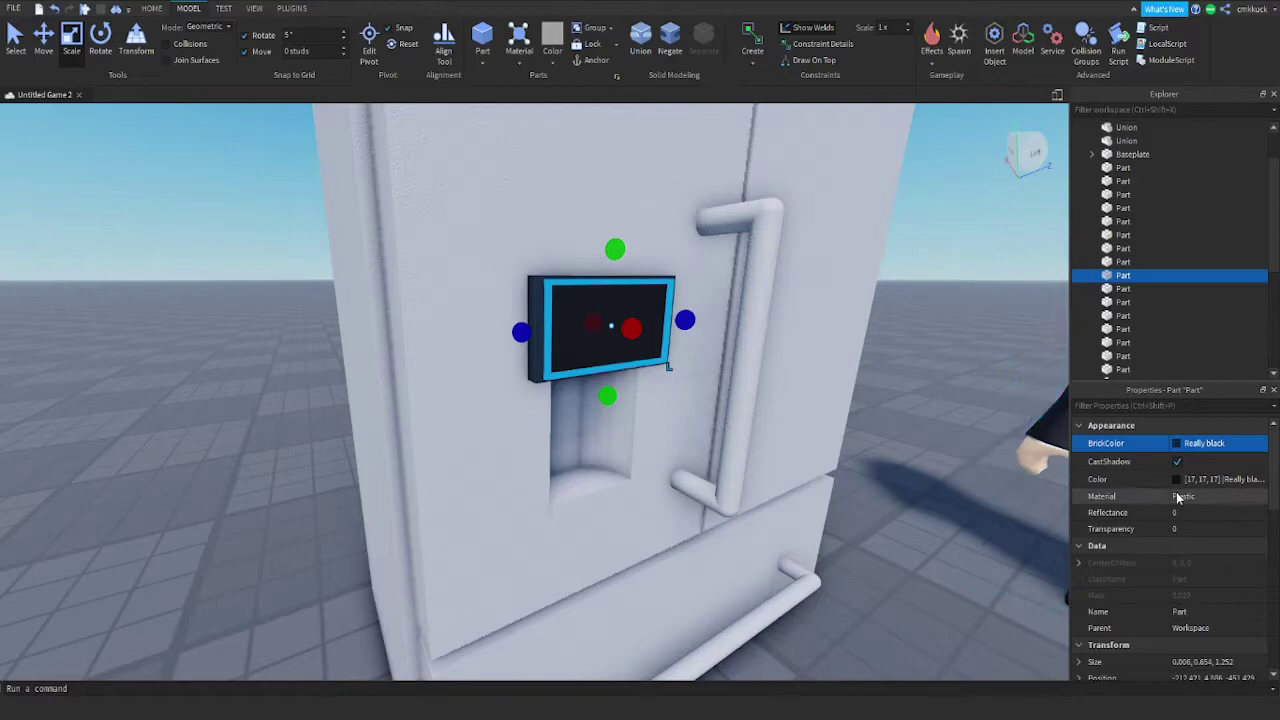
click(1203, 581)
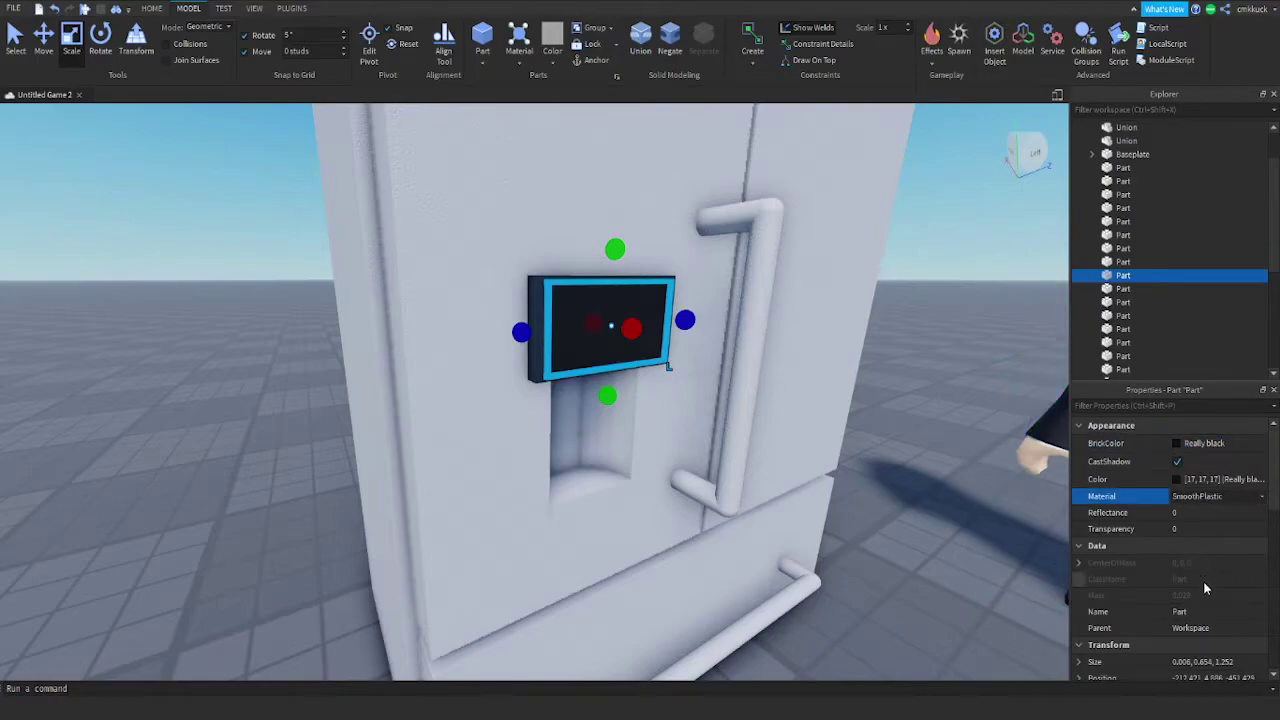
click(899, 498)
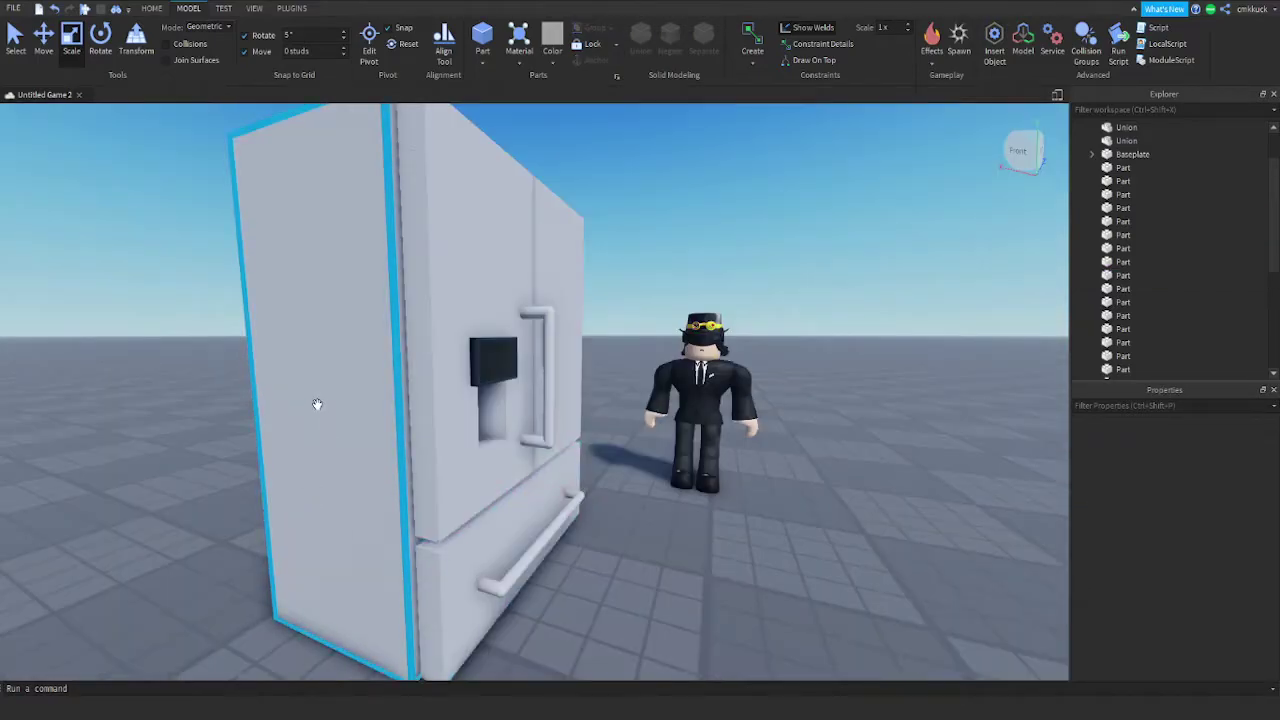
Give the fridge body and the bottom drawer front a metallic material and the Smoky grey BrickColor
click(317, 404)
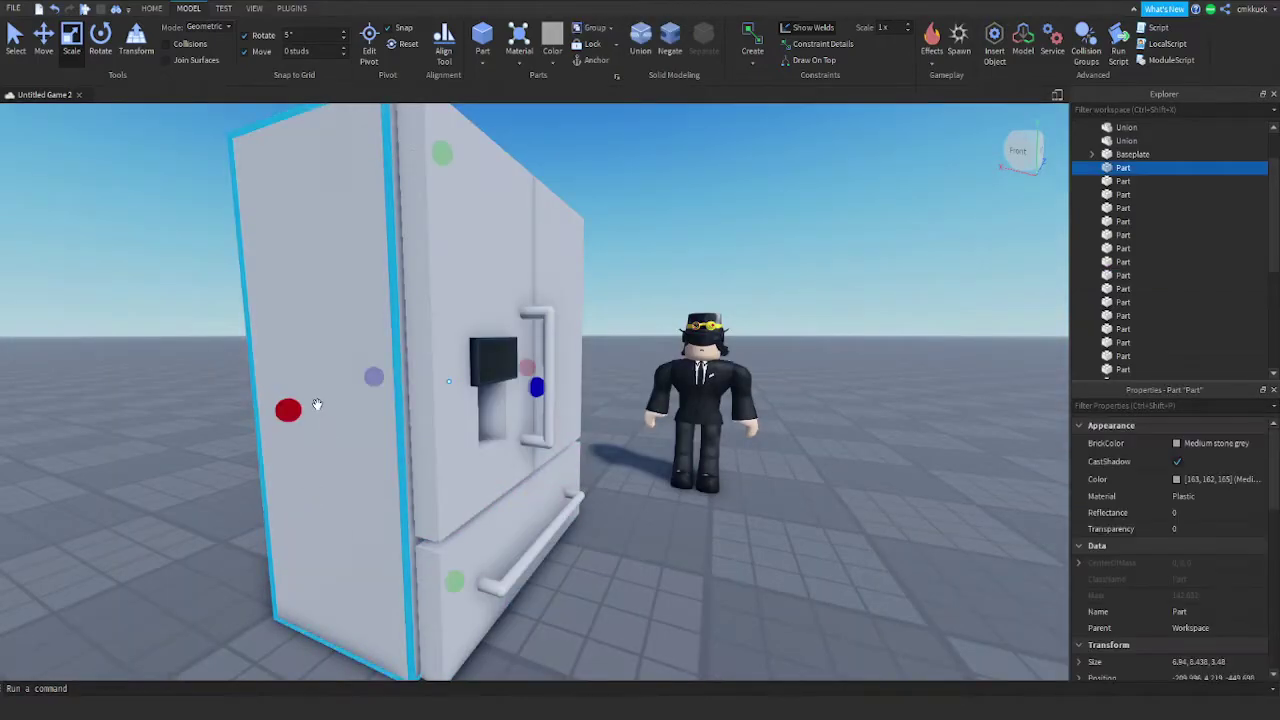
ctrl+click(520, 507)
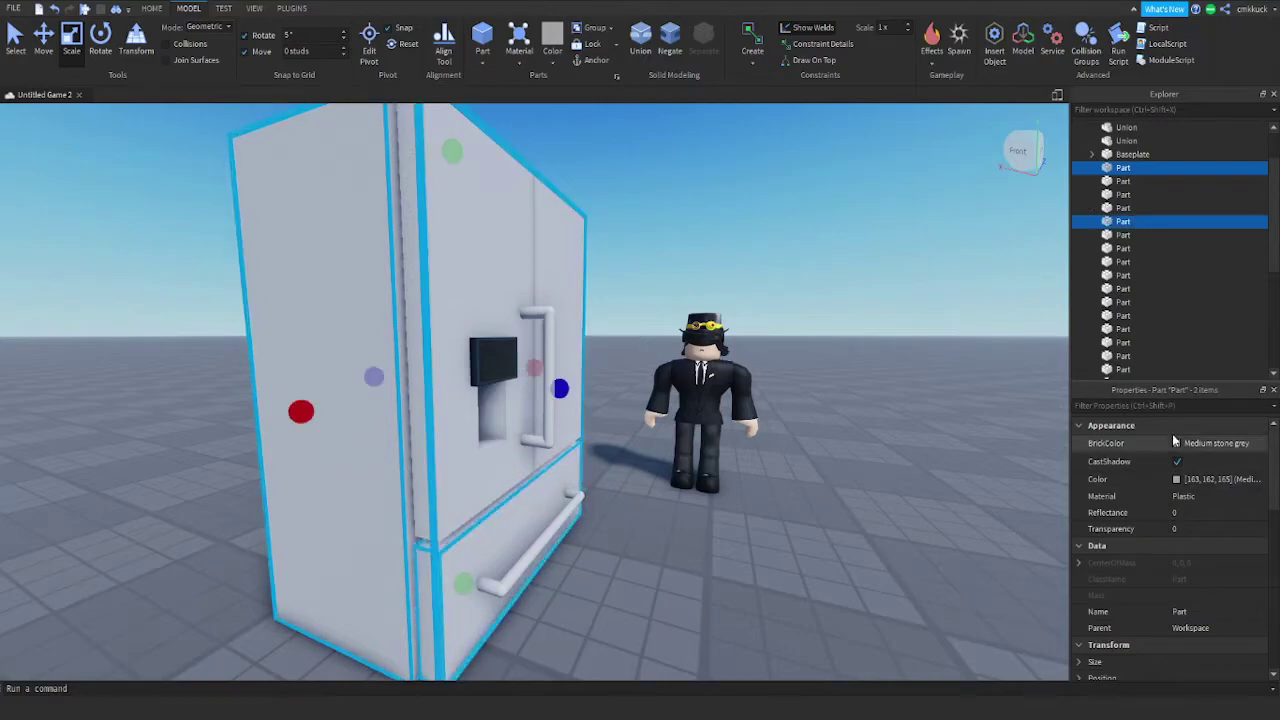
click(1200, 501)
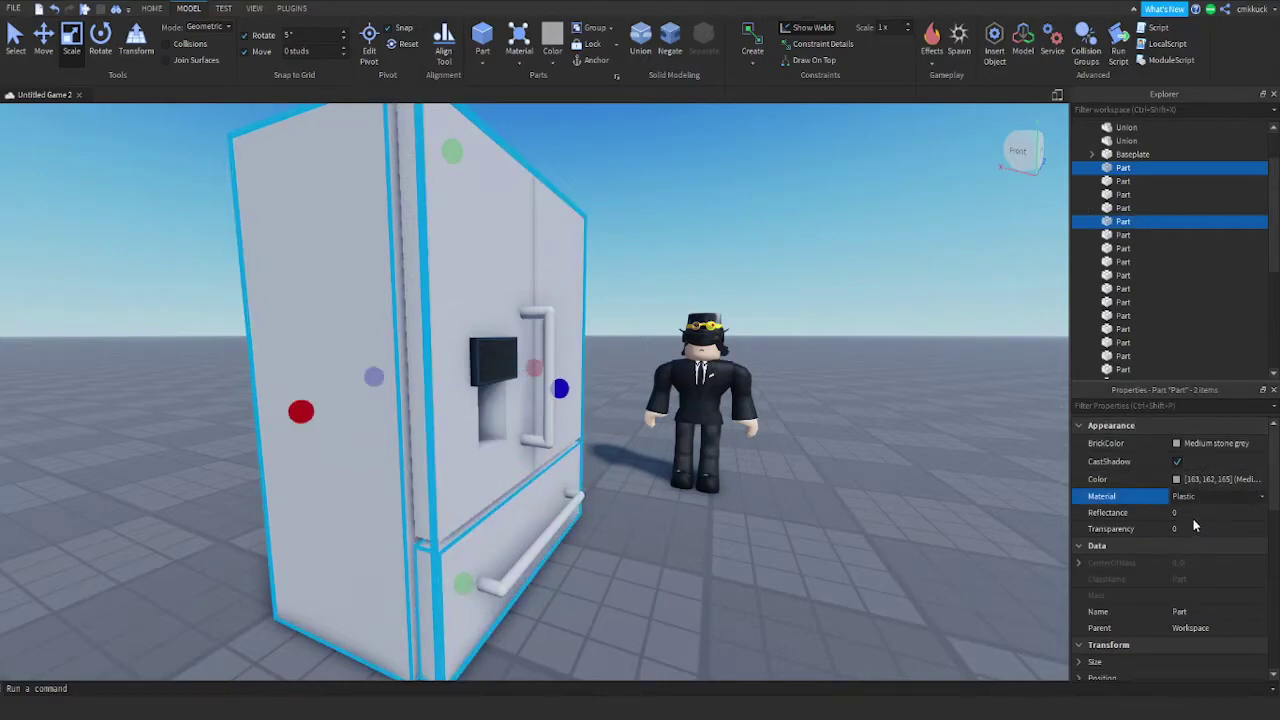
click(1178, 452)
click(1190, 700)
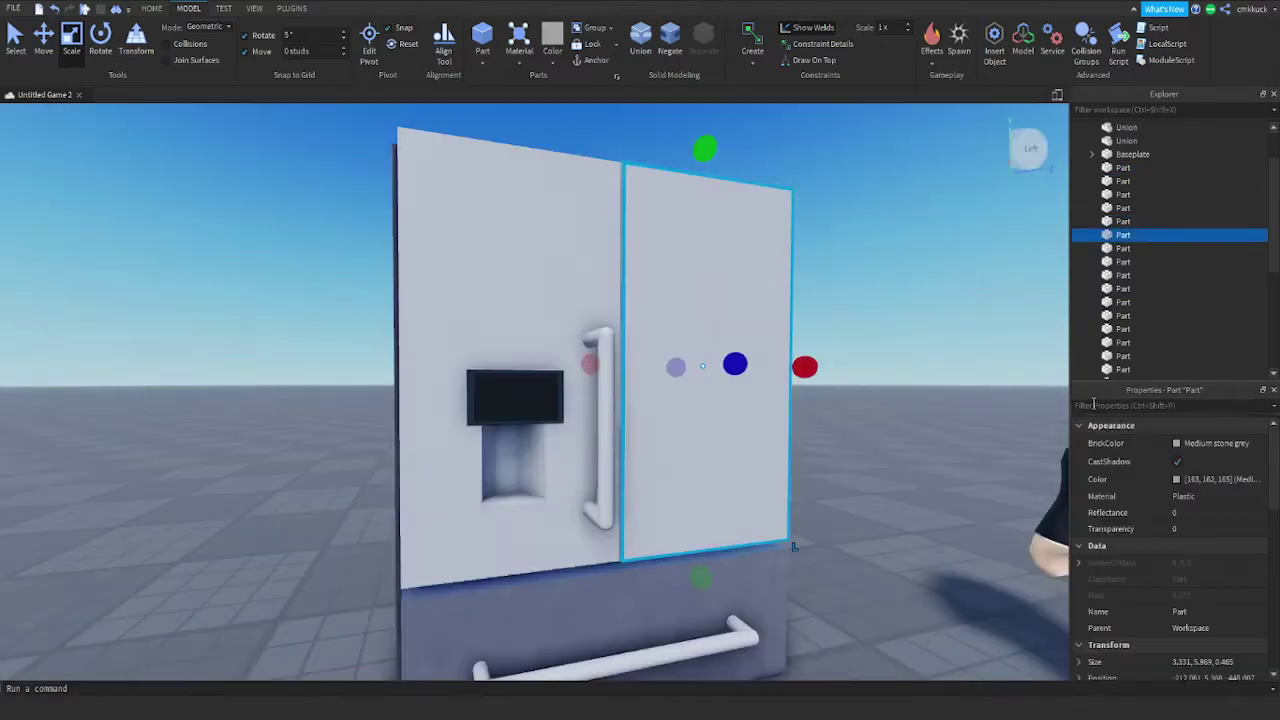
Recolor the plain right door Smoky grey and give it the same metallic material as the body
click(1188, 445)
click(1184, 697)
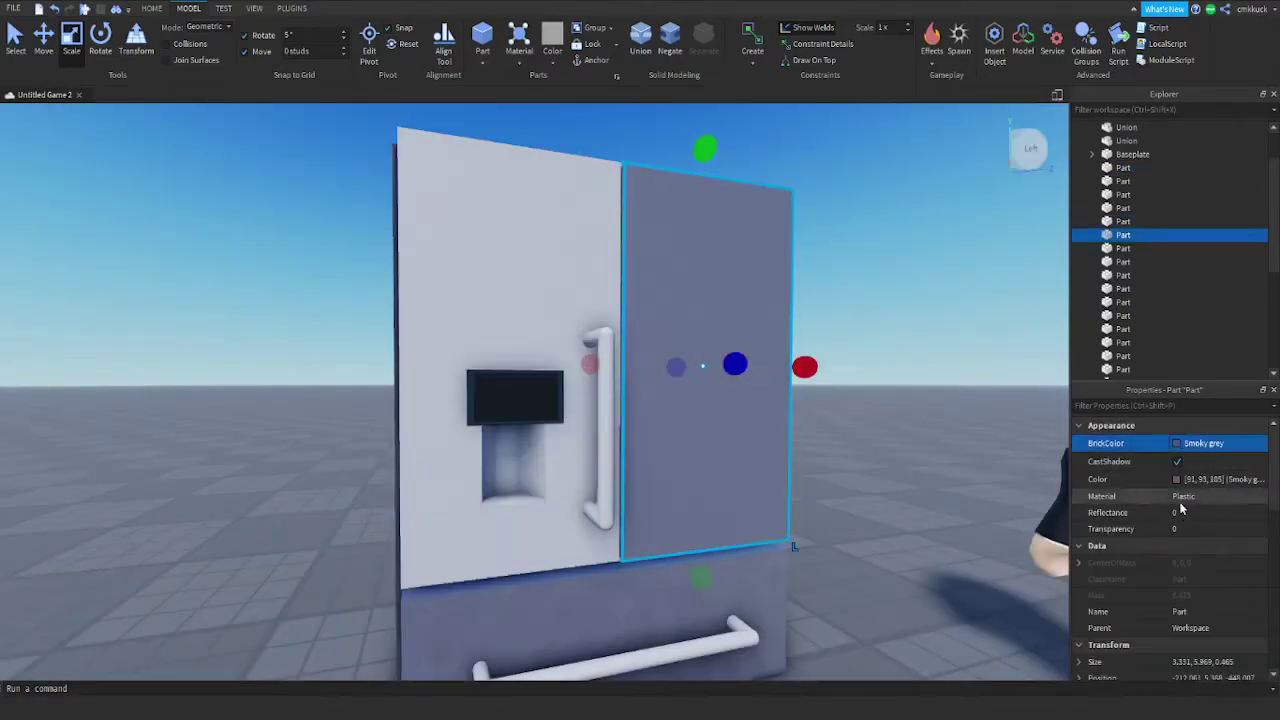
click(1206, 498)
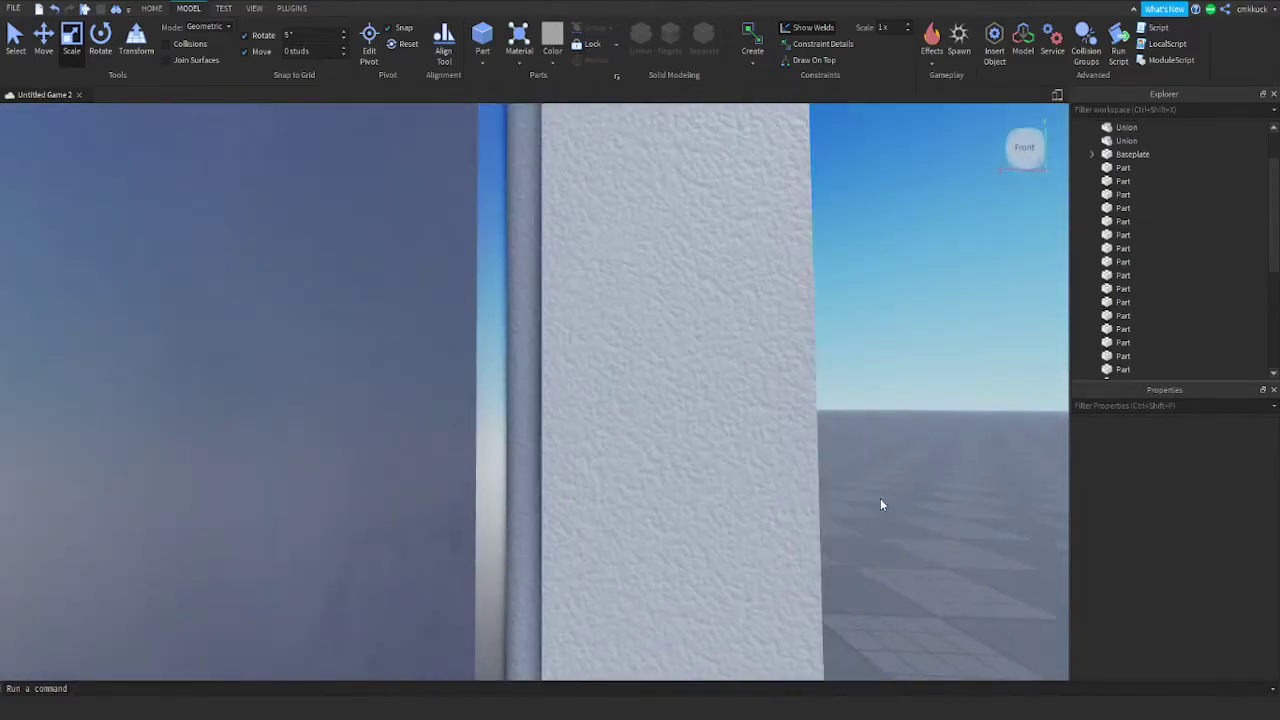
Select both recessed inner parts between the fridge body and its fronts and set their BrickColor to Dark stone grey
right_drag(880, 504, 868, 508)
click(536, 350)
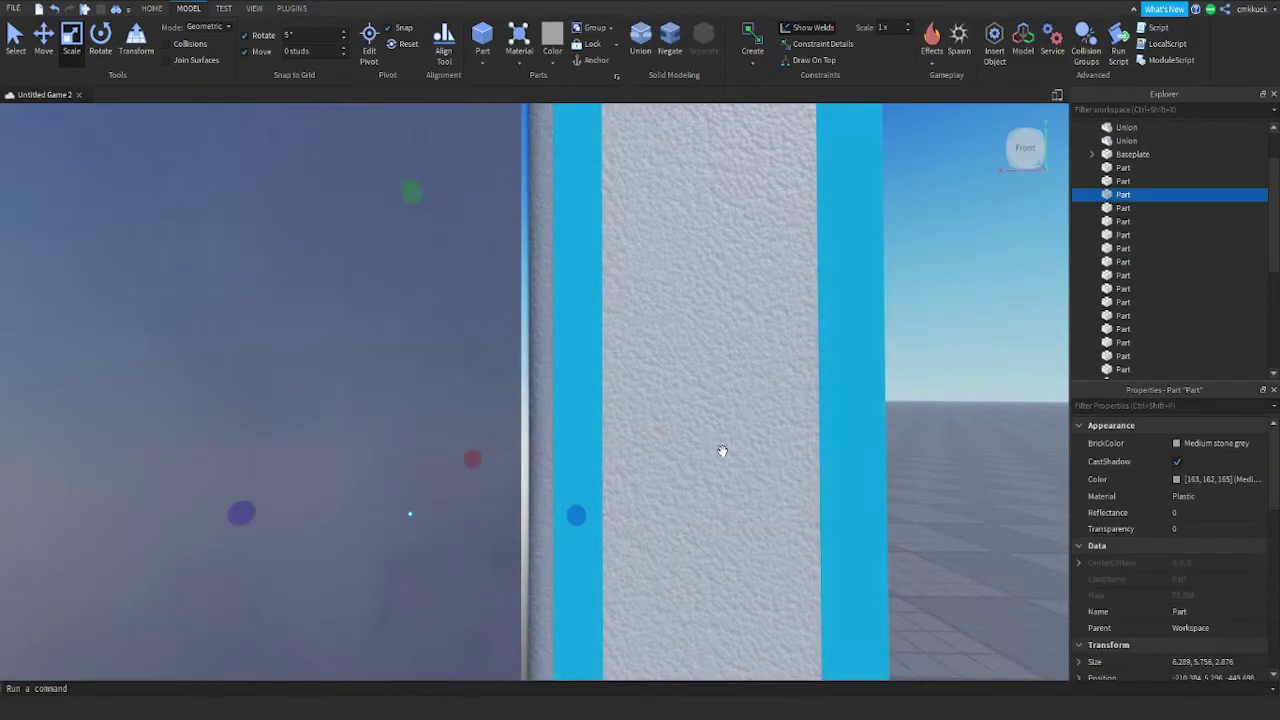
right_drag(723, 463, 758, 485)
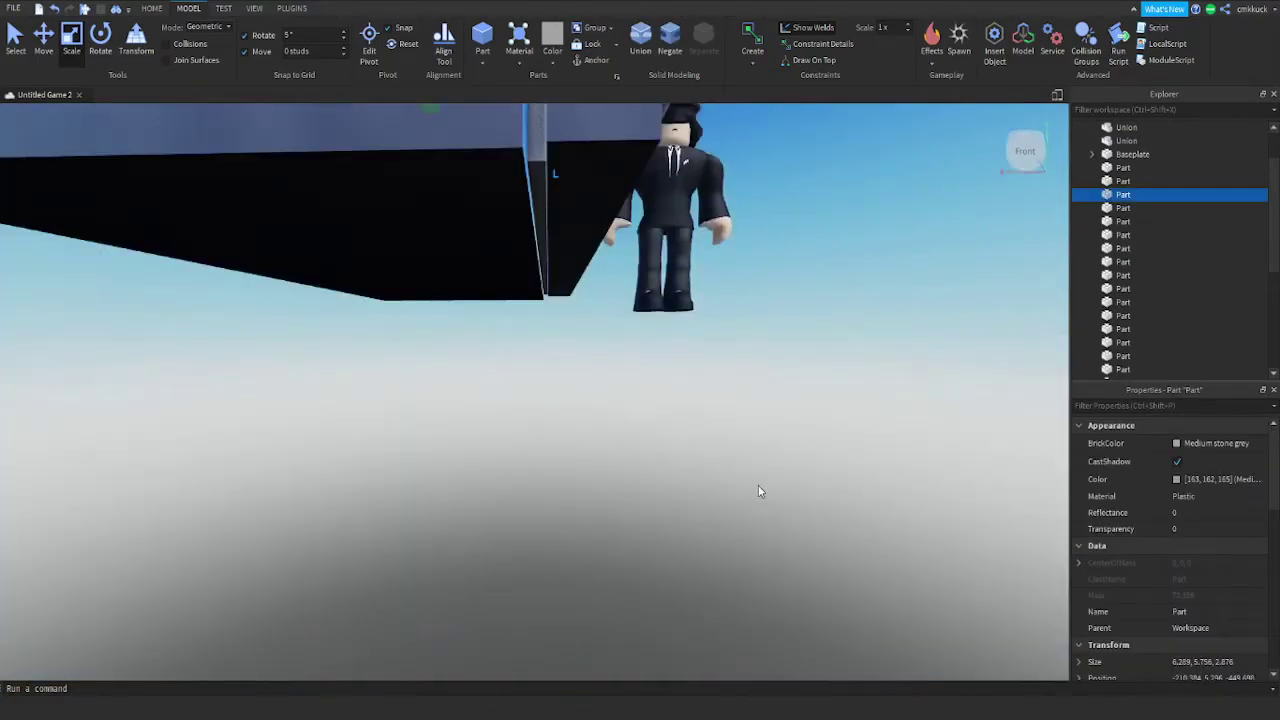
key(e)
ctrl+click(532, 352)
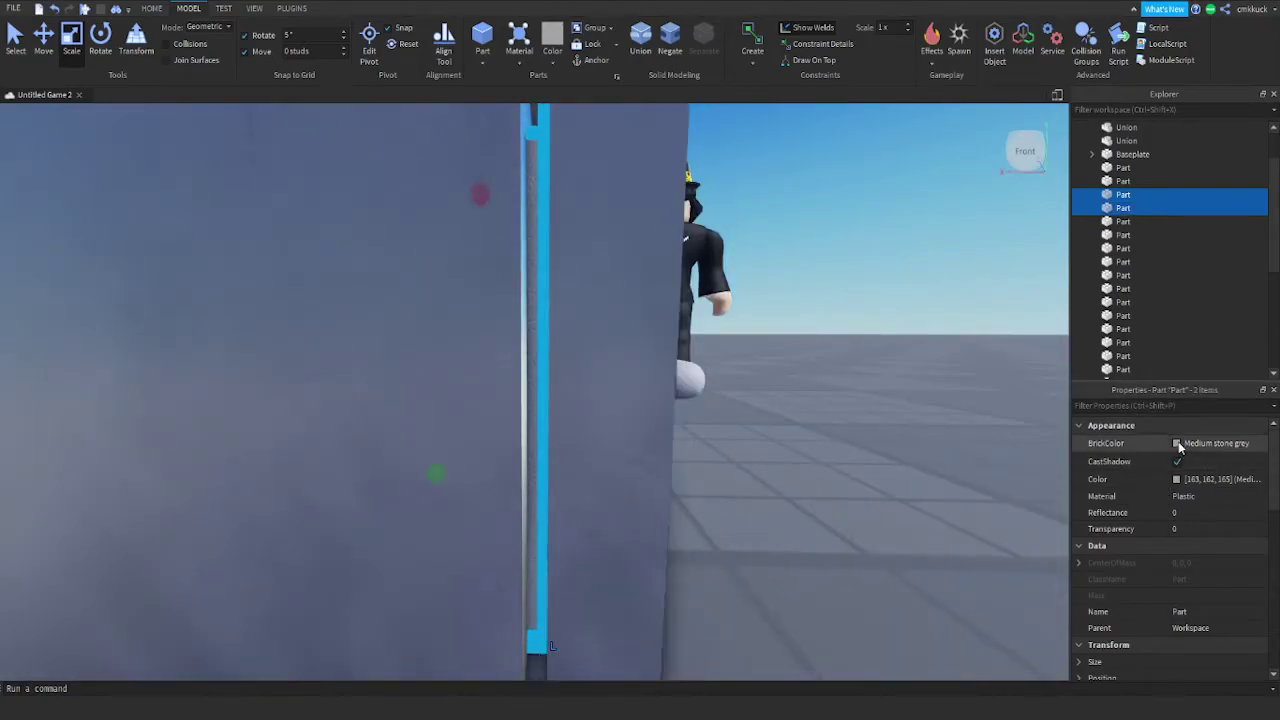
click(1152, 686)
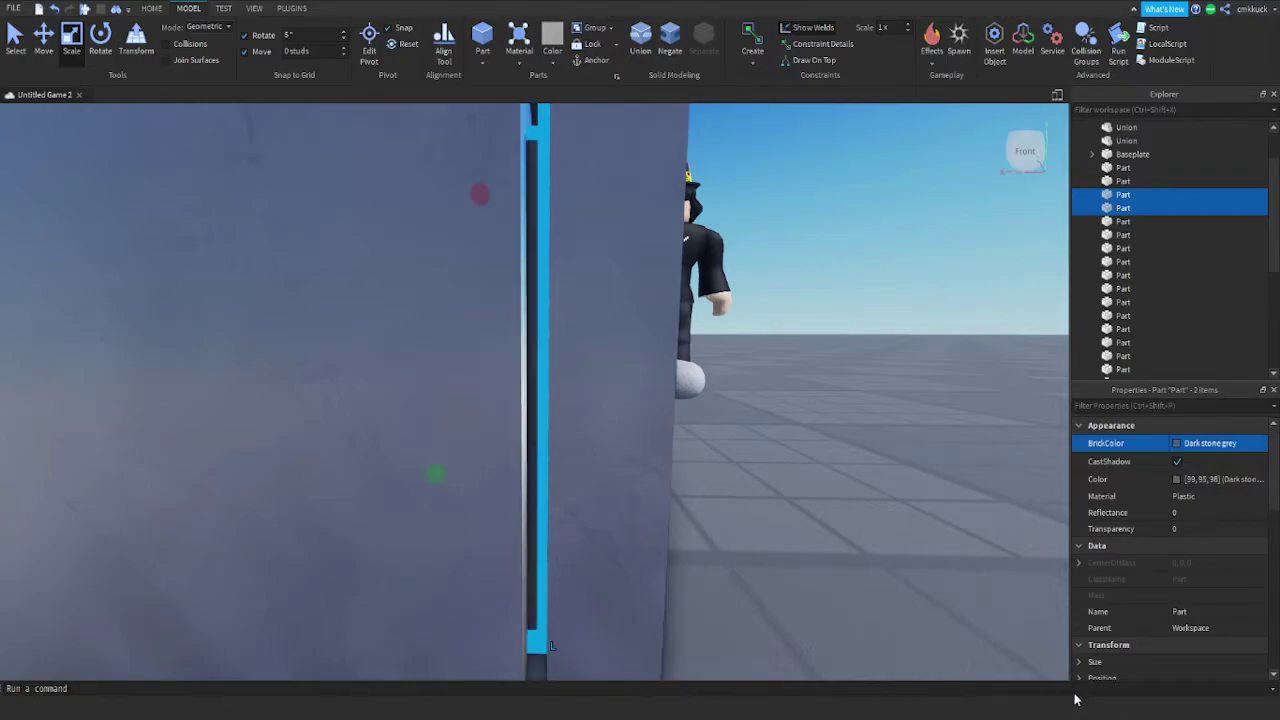
click(874, 542)
Separate the left door's union and set the door part's BrickColor to Smoky grey
scroll(864, 514, down, 5)
right_drag(864, 514, 864, 514)
click(550, 262)
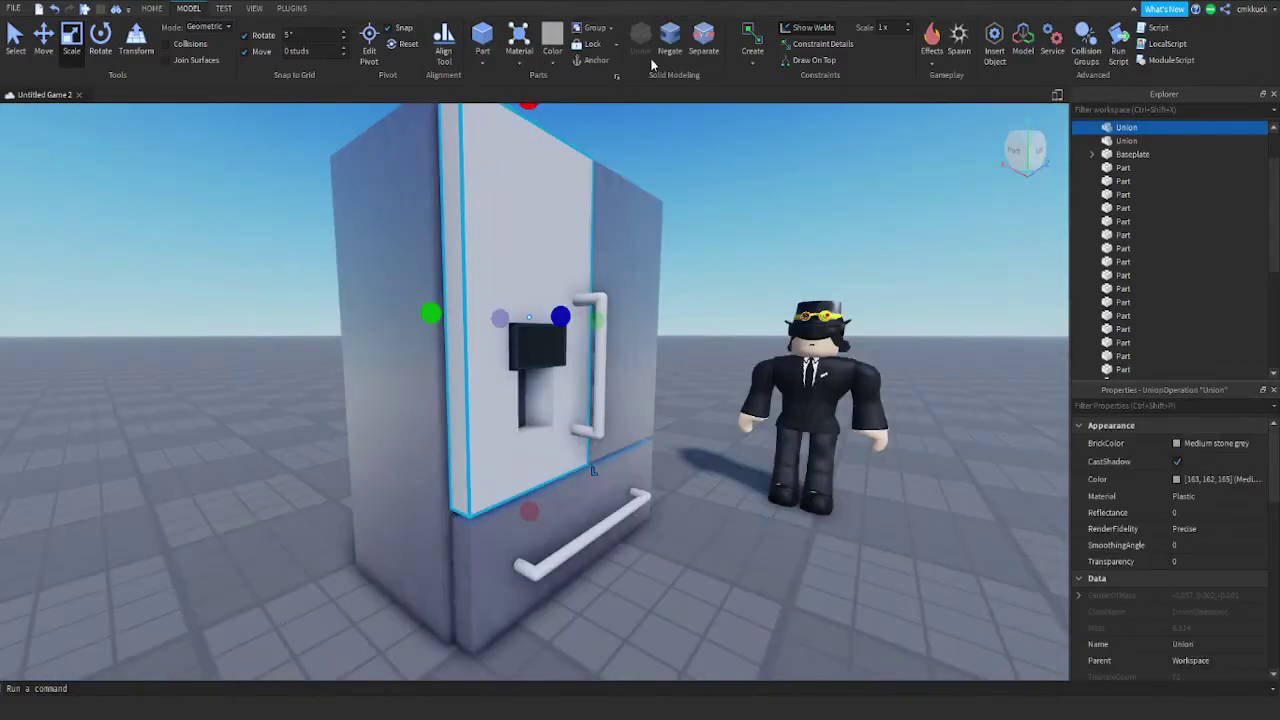
click(703, 36)
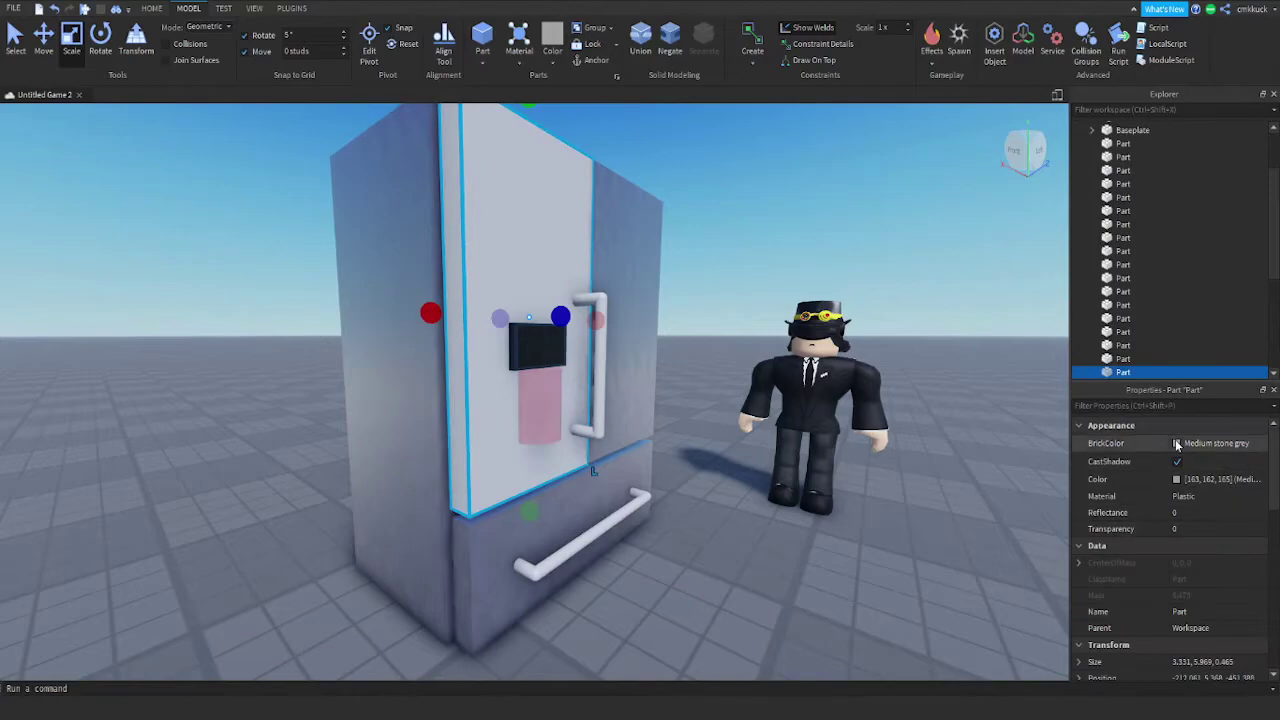
click(1186, 693)
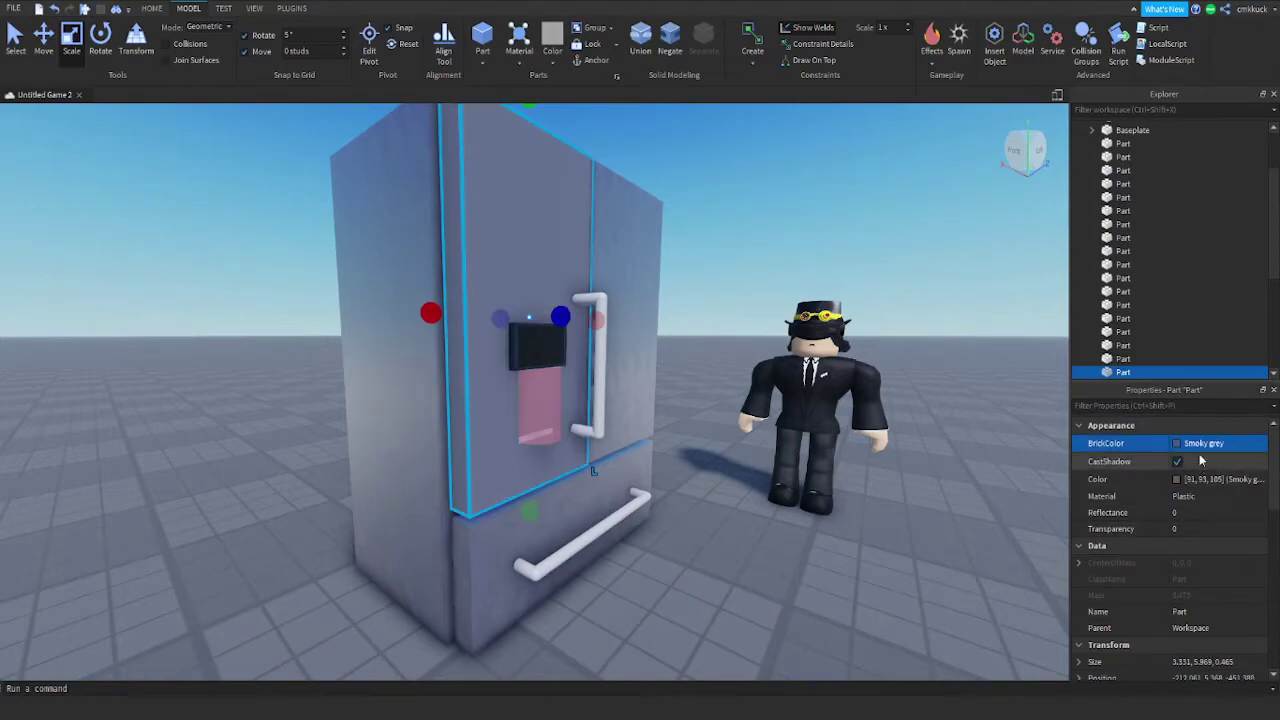
Give the left door part the metallic material and union it with the dispenser cutout again
click(1198, 496)
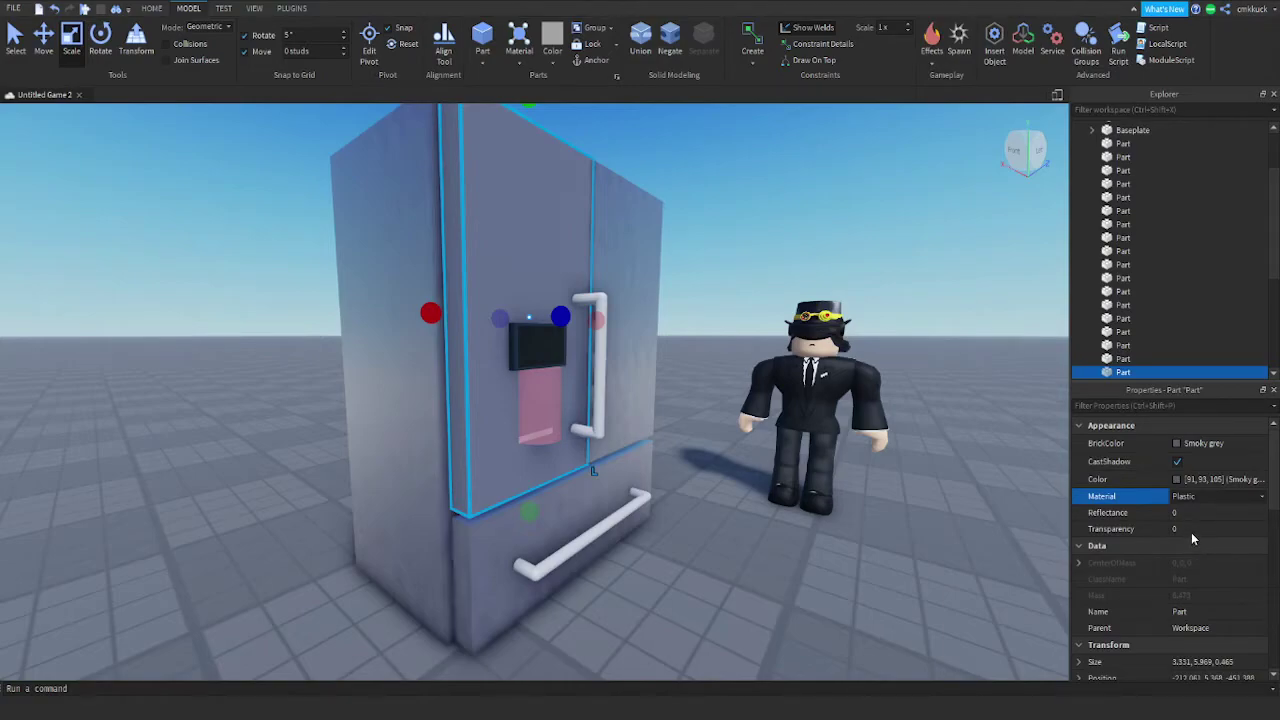
click(1191, 534)
key(ctrl+shift+g)
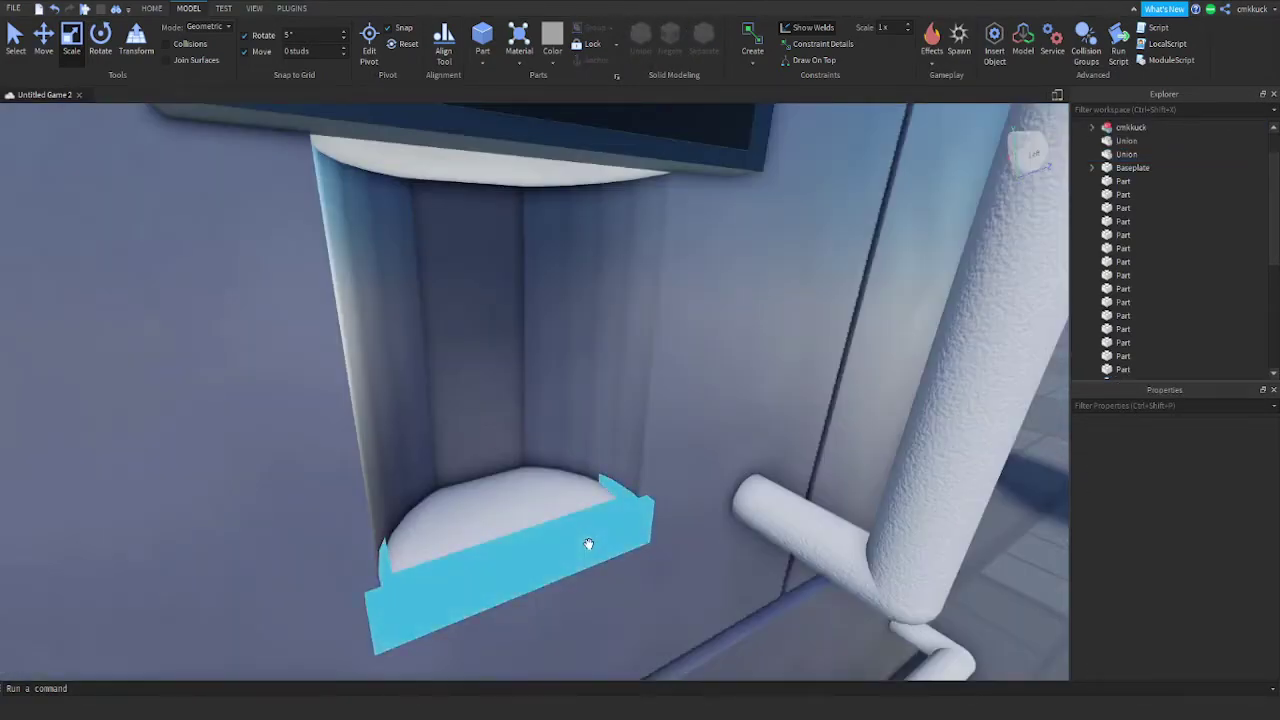
Separate the union at the dispenser's base, set its inner part's BrickColor to Black, and union it with the negative part again
click(586, 541)
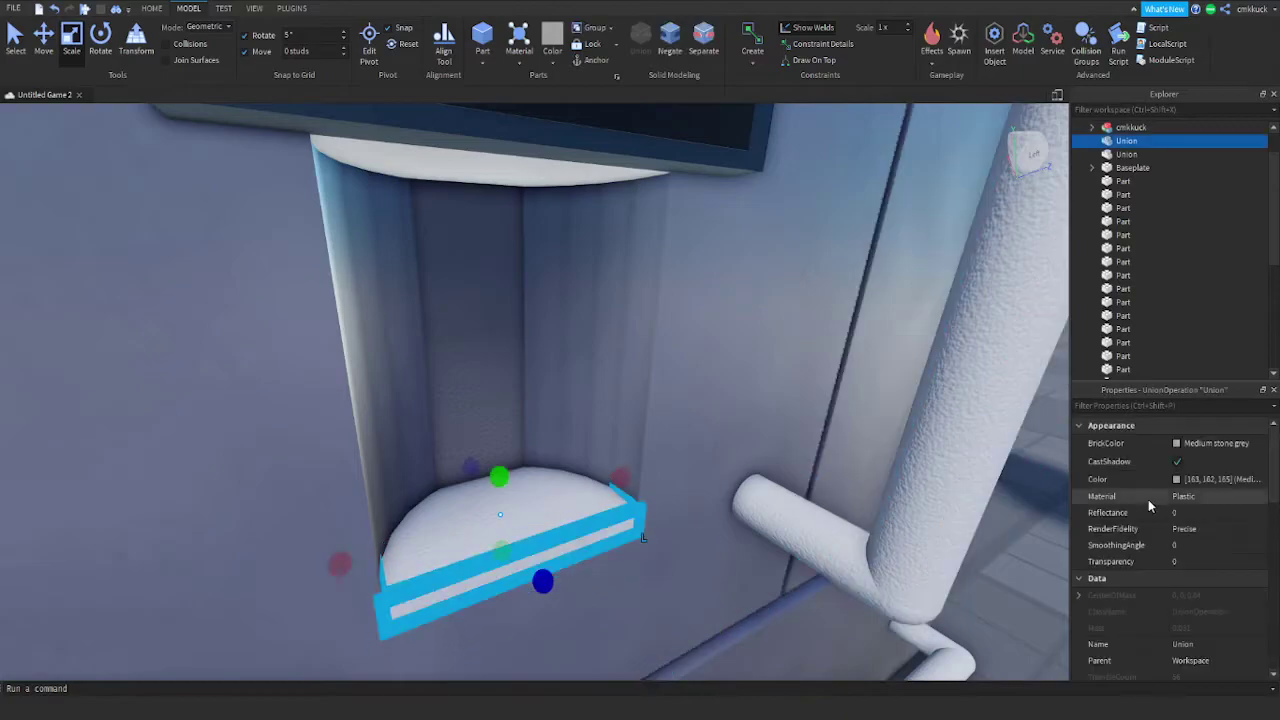
click(710, 58)
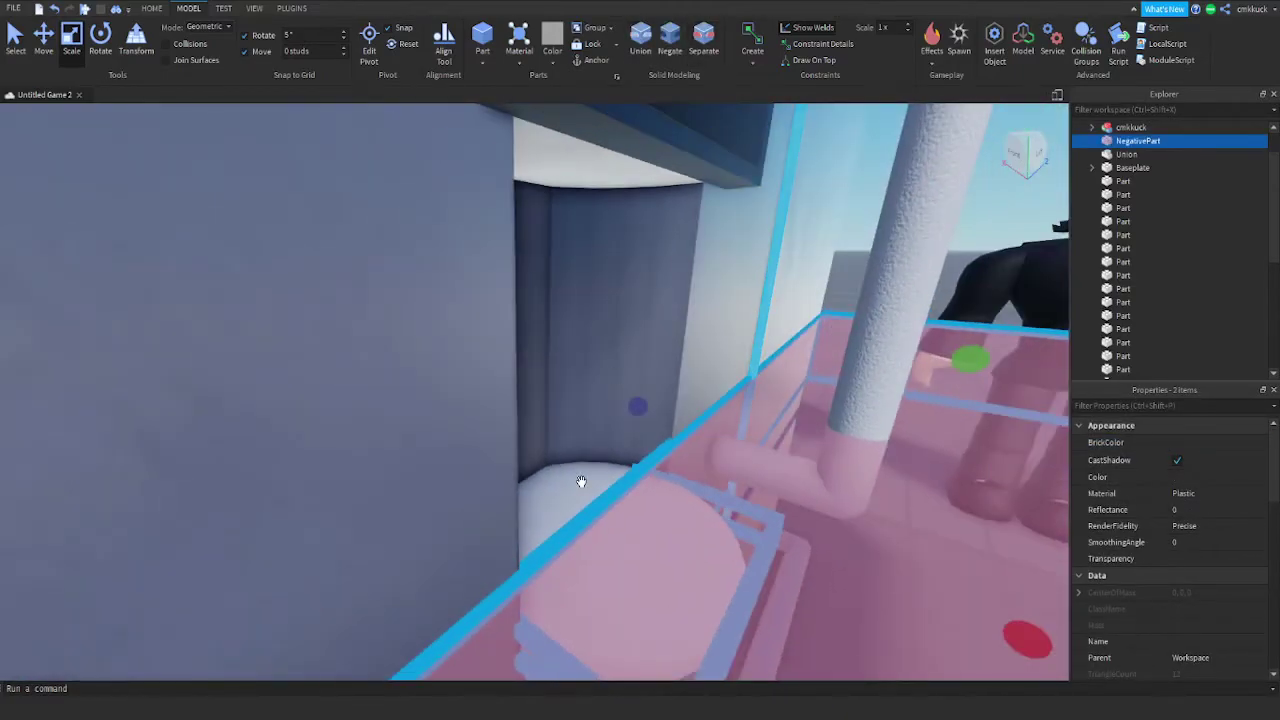
click(1178, 446)
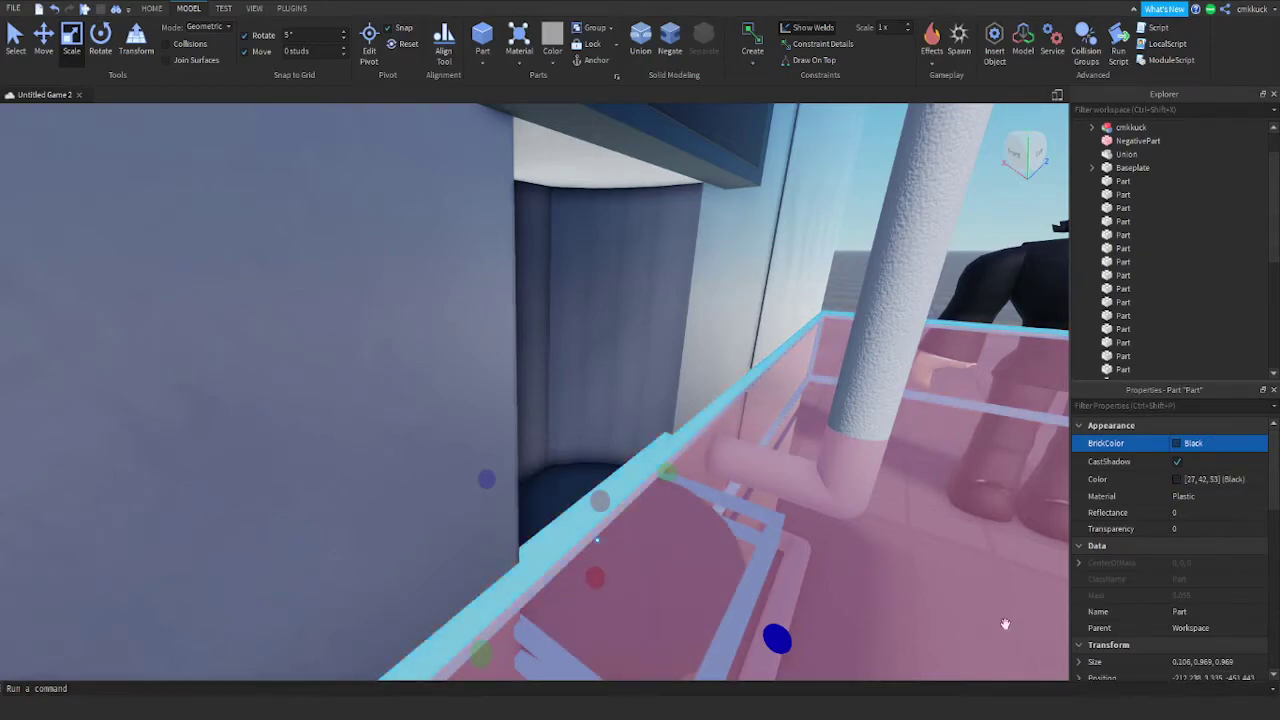
ctrl+click(805, 195)
click(641, 45)
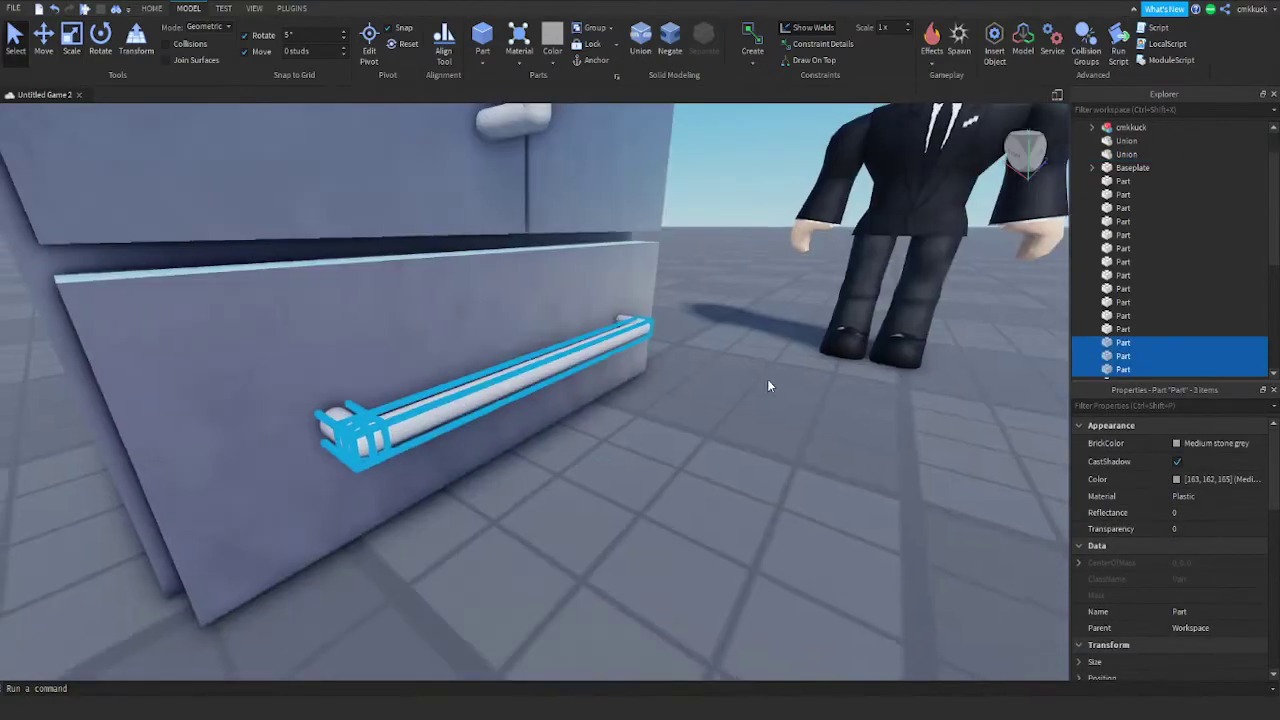
Give all five parts of the drawer handle the DiamondPlate material and set their BrickColor to Institutional white
ctrl+click(780, 385)
right_drag(789, 380, 776, 390)
ctrl+click(682, 474)
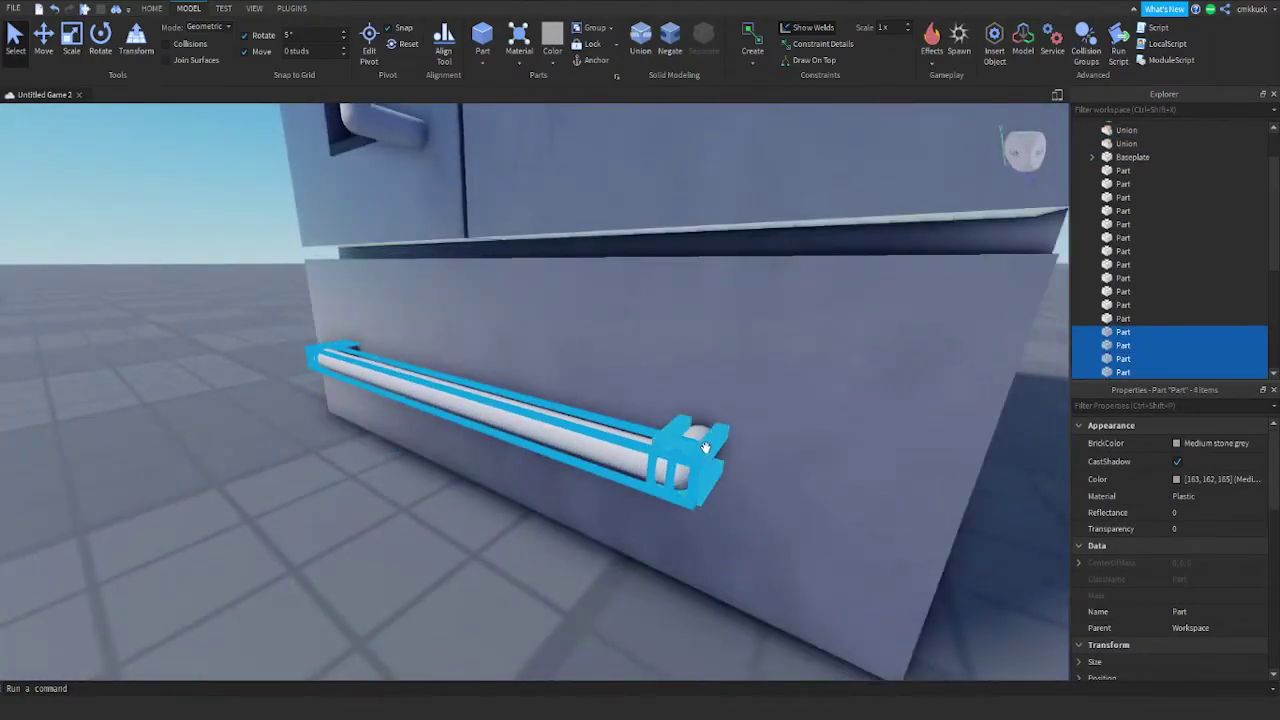
ctrl+click(700, 448)
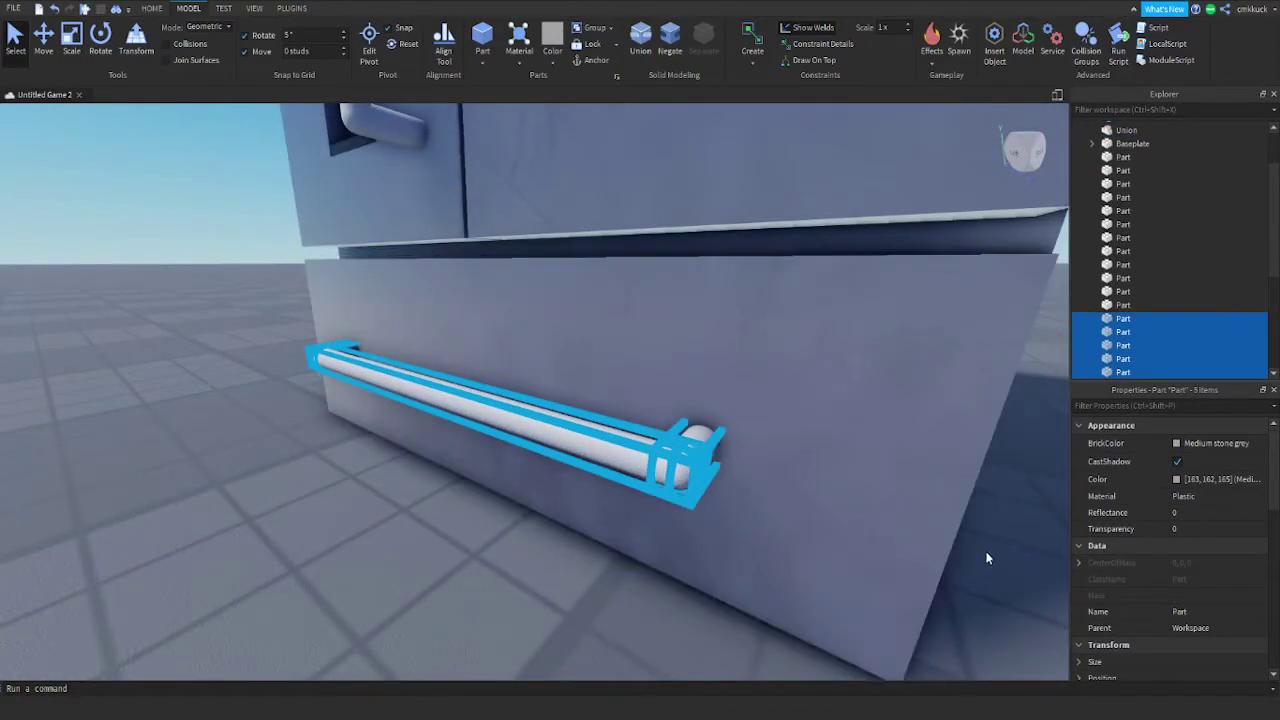
click(1214, 541)
click(1187, 445)
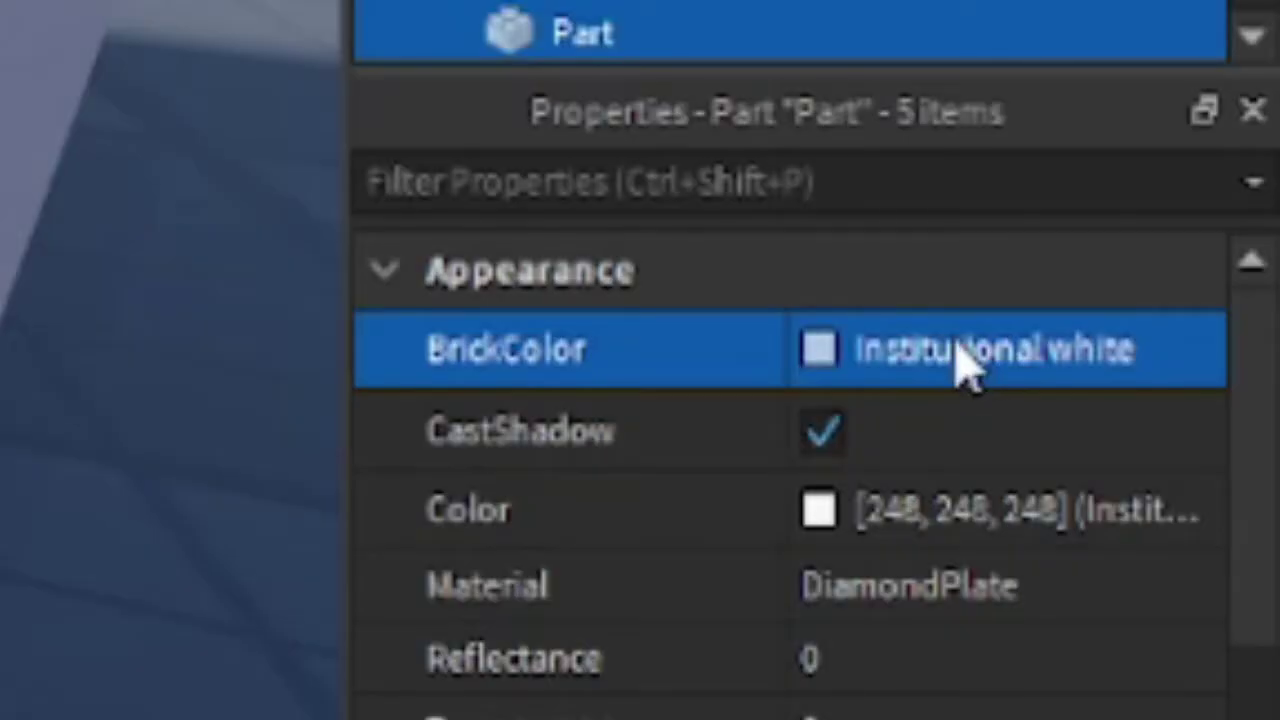
Select only the five drawer handle parts, leaving out the drawer front, and combine them into one union
right_drag(780, 400, 706, 410)
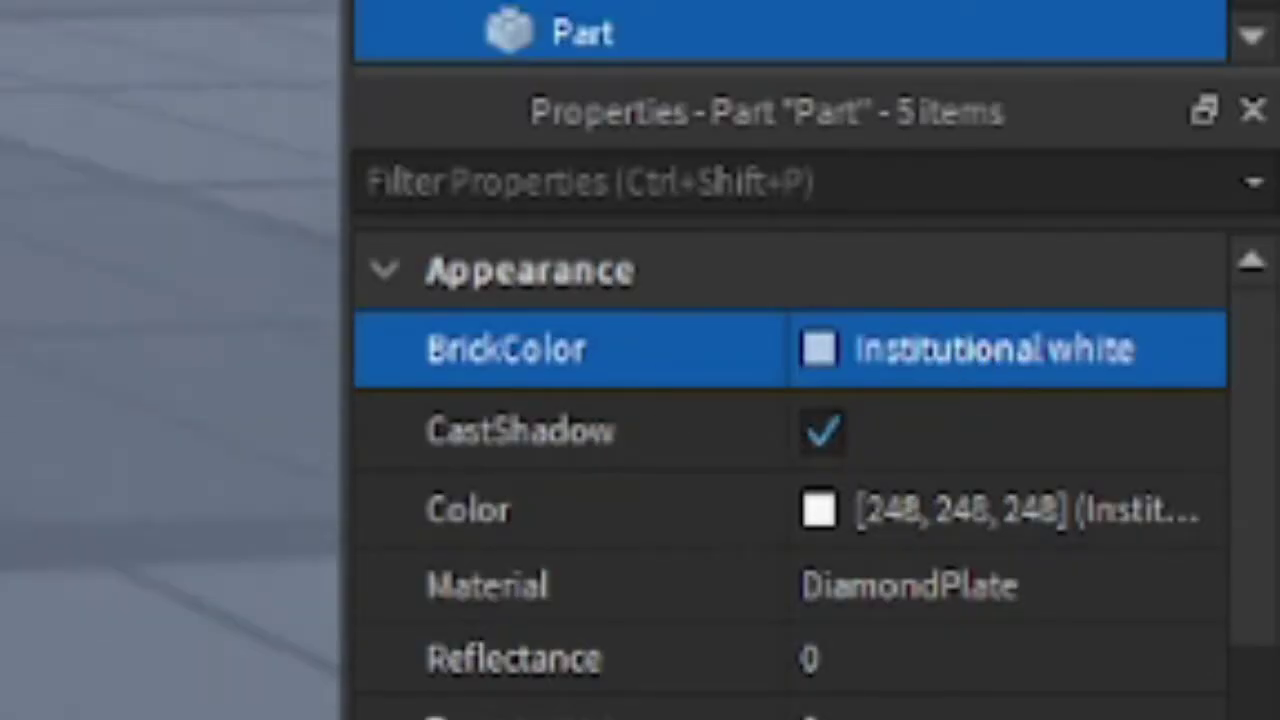
click(706, 410)
ctrl+click(702, 442)
ctrl+click(588, 432)
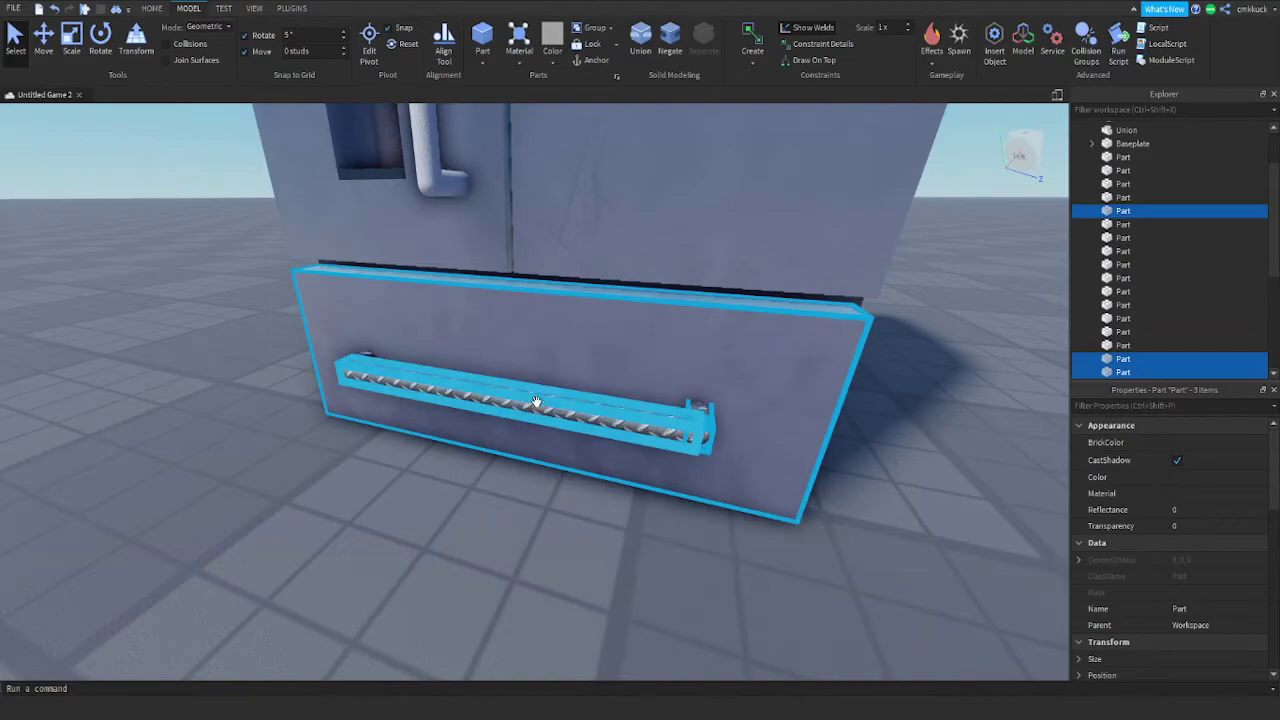
ctrl+click(616, 397)
ctrl+click(607, 413)
key(a)
right_drag(607, 413, 608, 414)
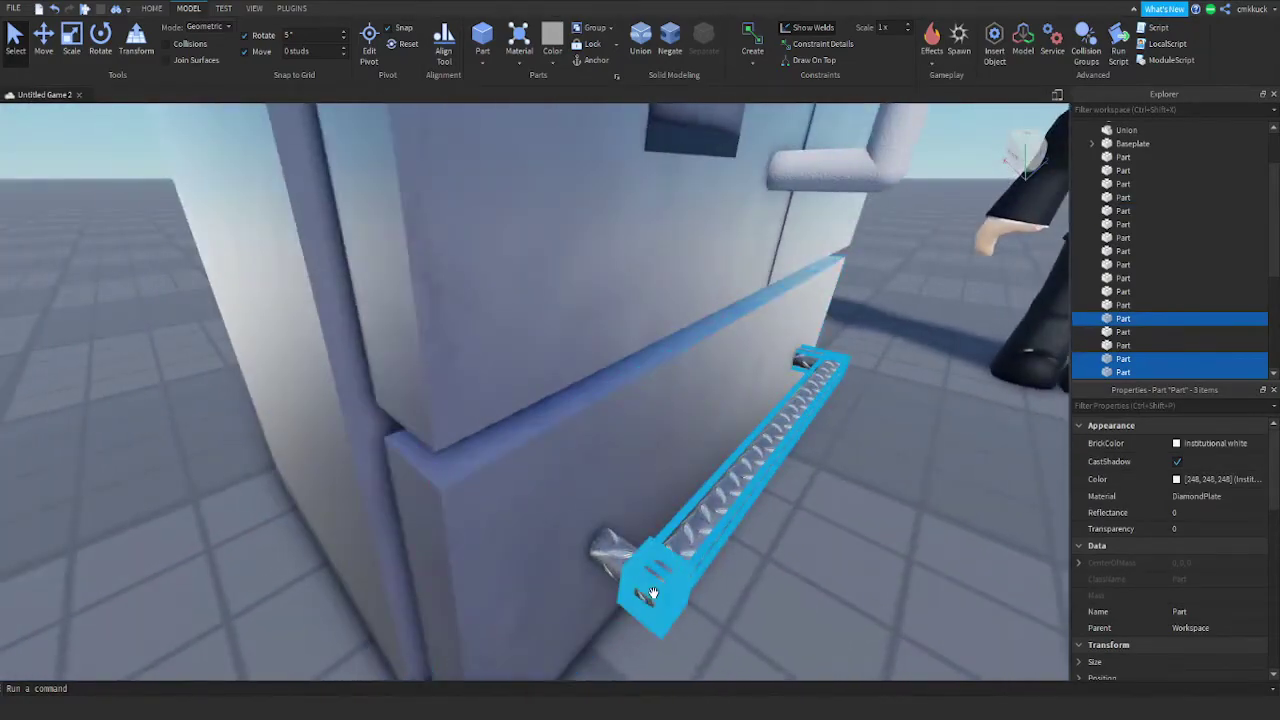
ctrl+click(630, 571)
ctrl+click(630, 571)
ctrl+click(655, 598)
ctrl+click(613, 556)
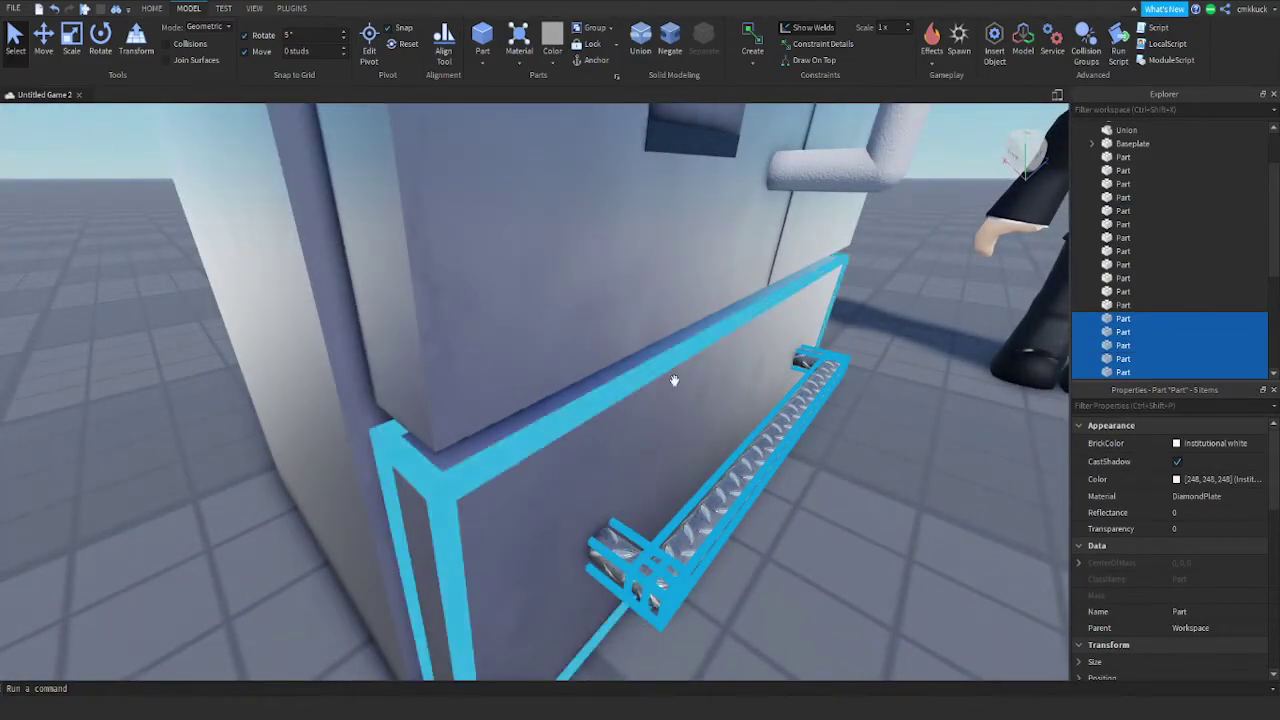
click(640, 40)
key(ctrl+shift+g)
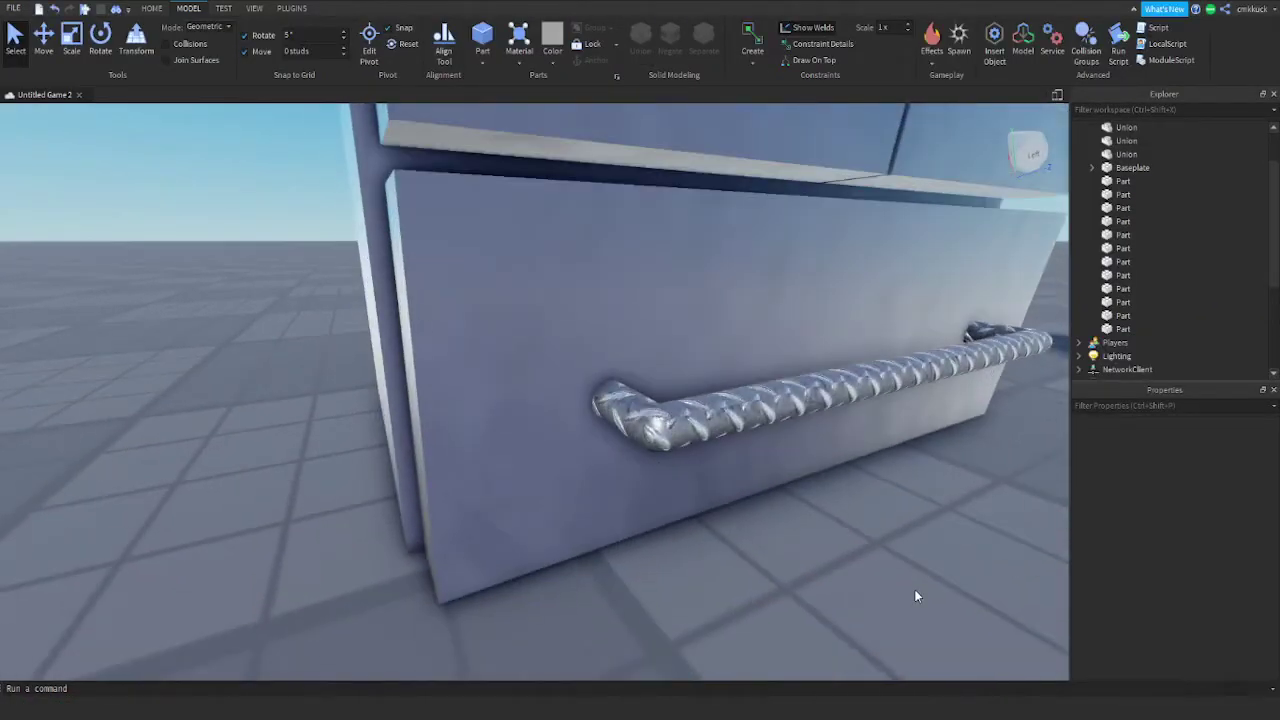
Select the five parts of the left door handle and set their BrickColor to Institutional white and material to DiamondPlate
scroll(914, 589, up, 4)
right_drag(976, 603, 973, 606)
key(d)
right_drag(752, 572, 752, 572)
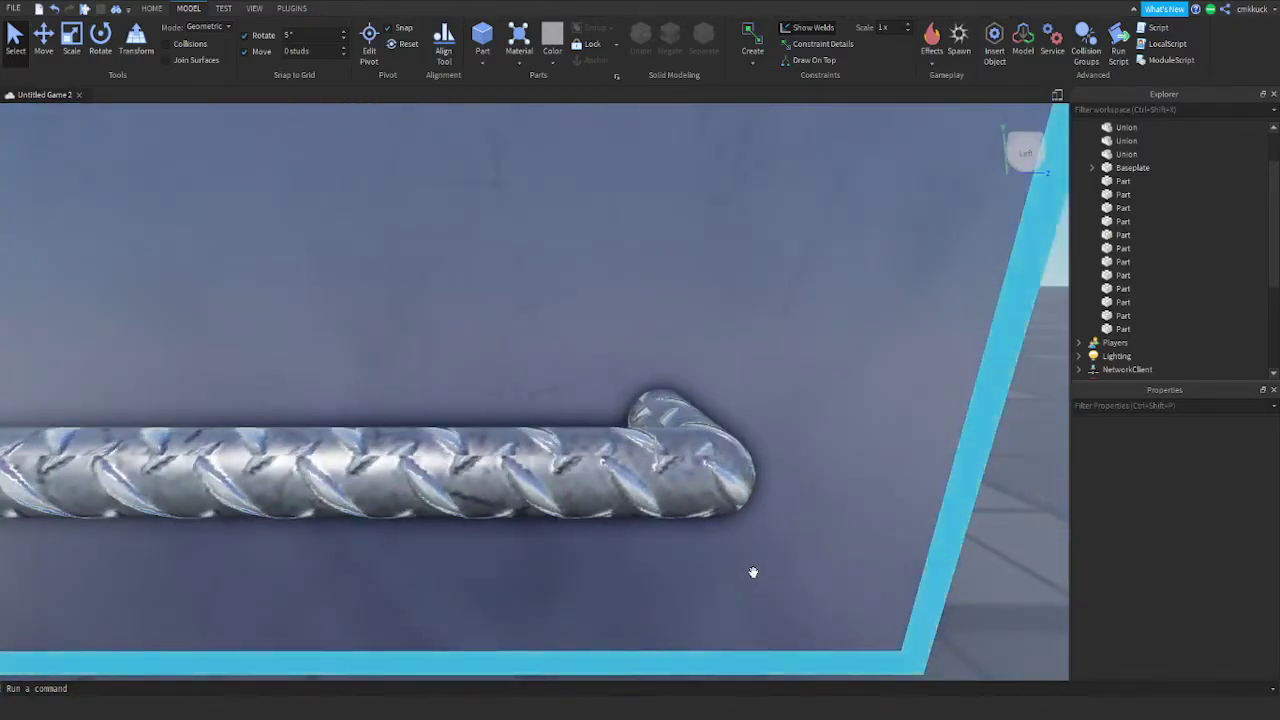
click(552, 352)
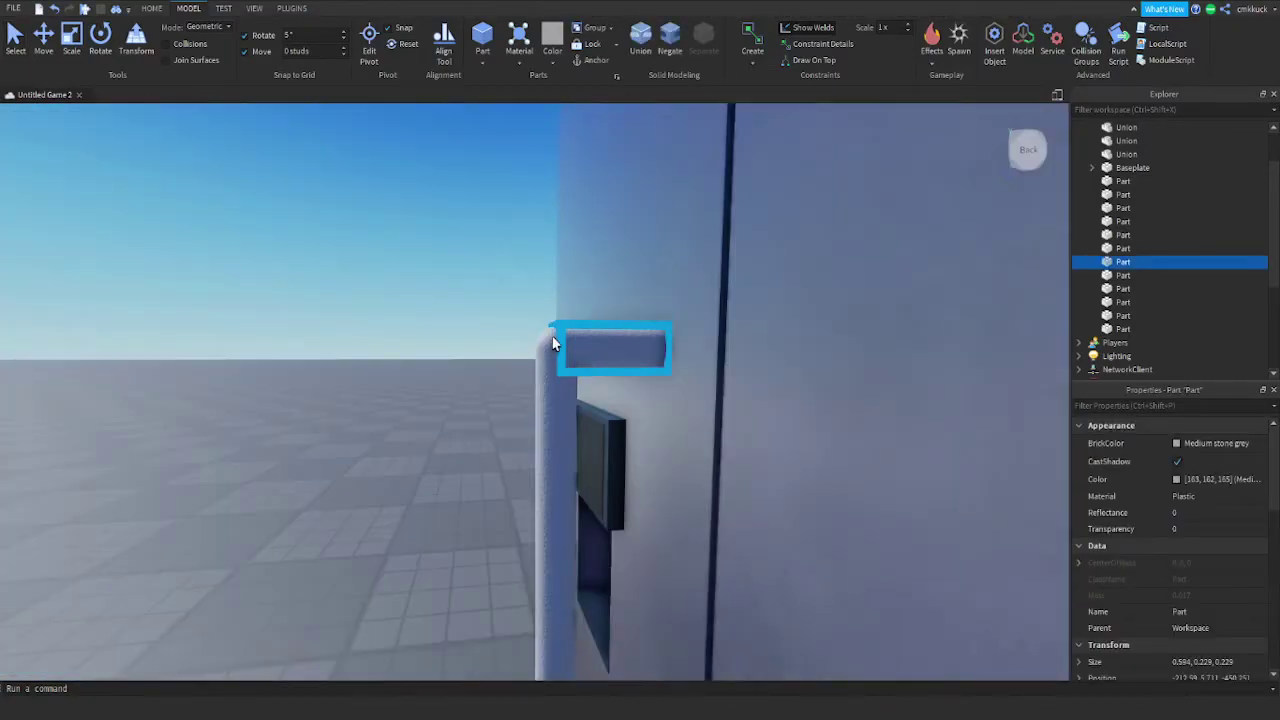
ctrl+click(546, 417)
ctrl+click(600, 526)
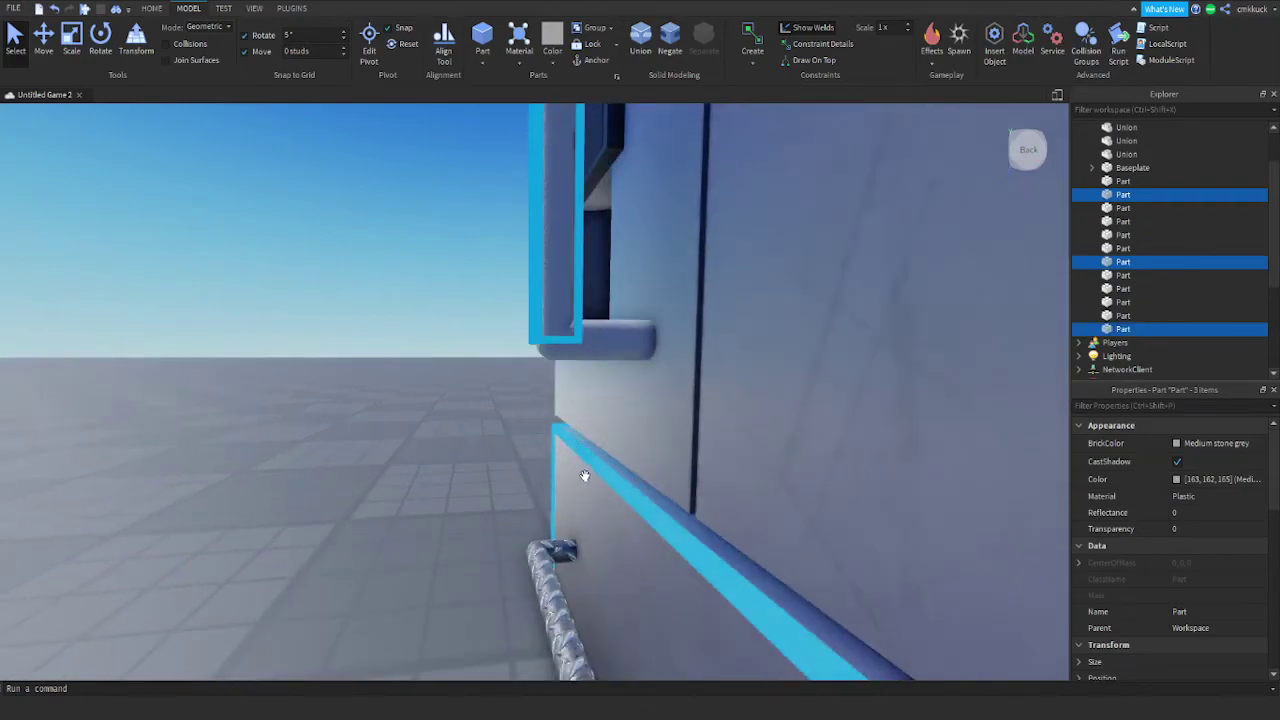
ctrl+click(554, 337)
ctrl+click(606, 349)
ctrl+click(557, 306)
ctrl+click(559, 349)
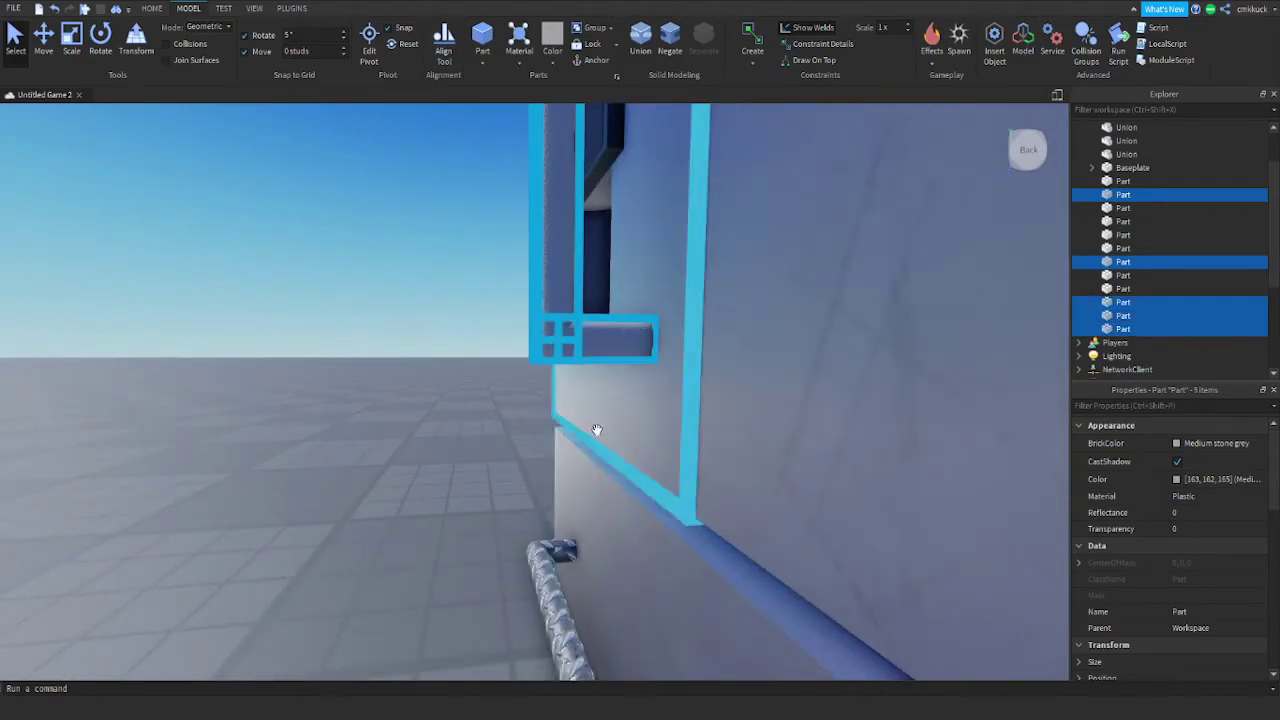
click(1175, 448)
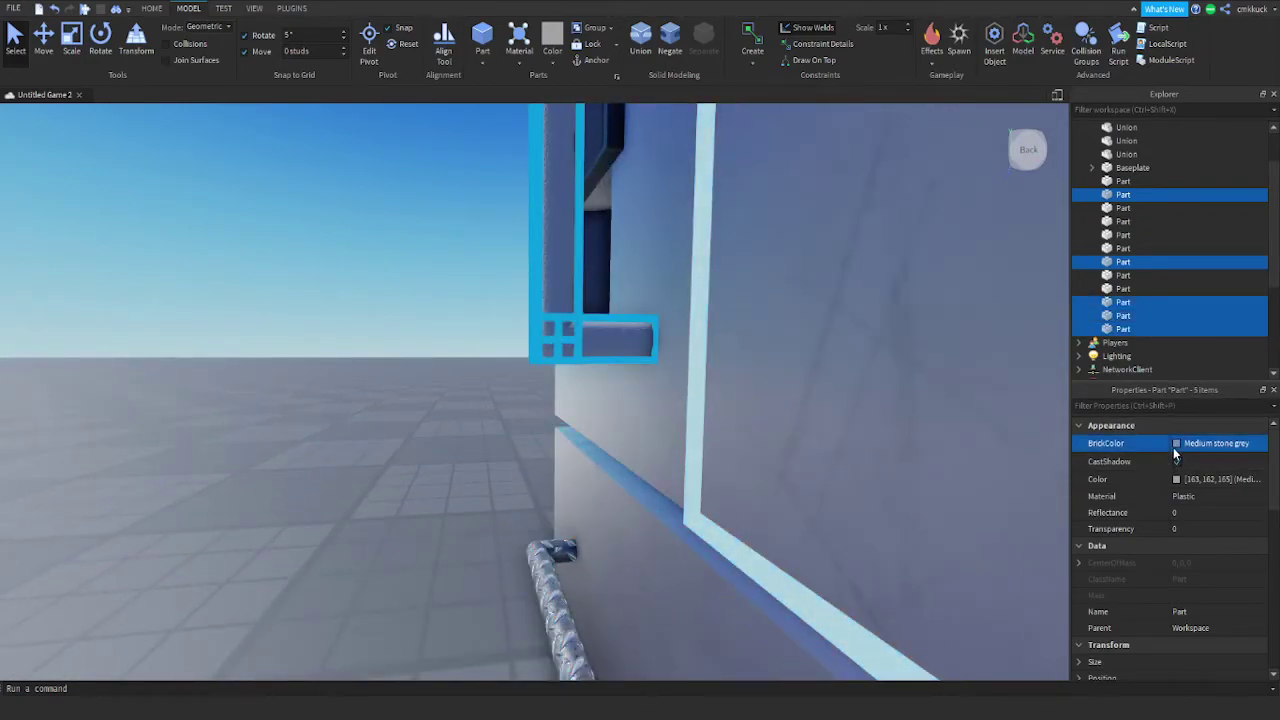
click(1252, 699)
click(1217, 499)
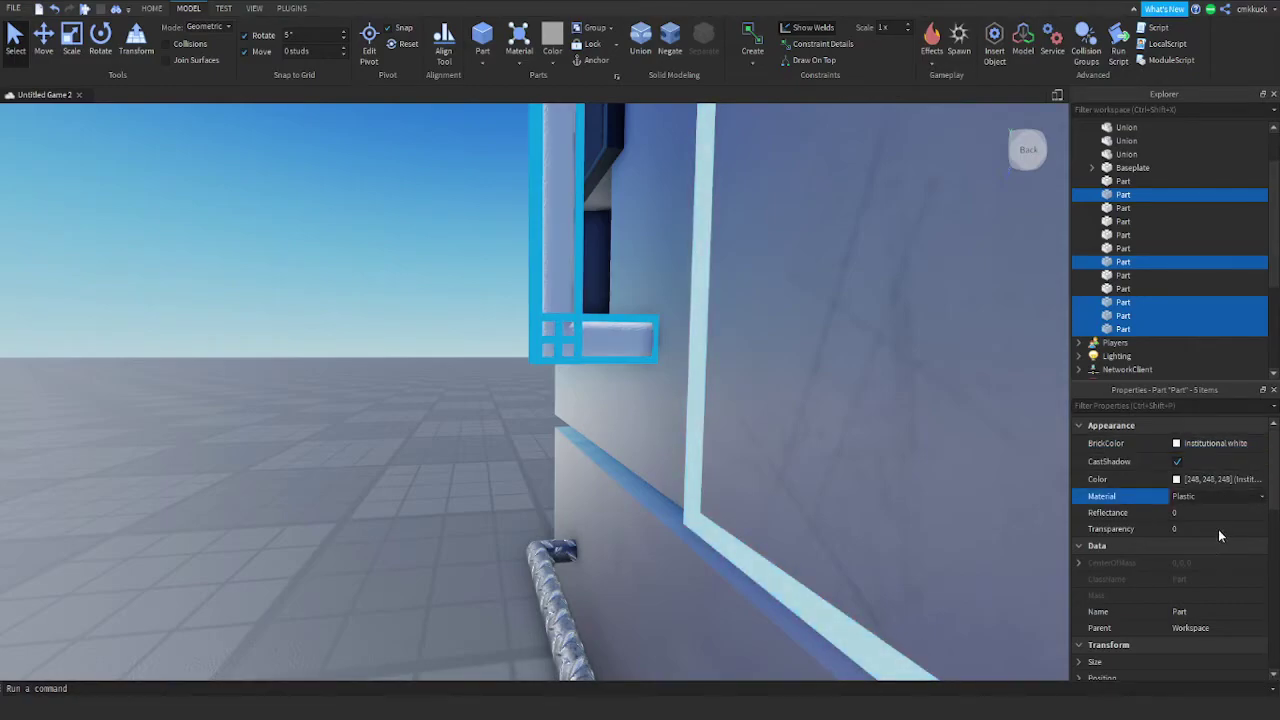
click(1203, 553)
Union the left door handle's parts and place a duplicate of the handle beside the inner edge of the right door
right_drag(383, 511, 470, 505)
click(649, 56)
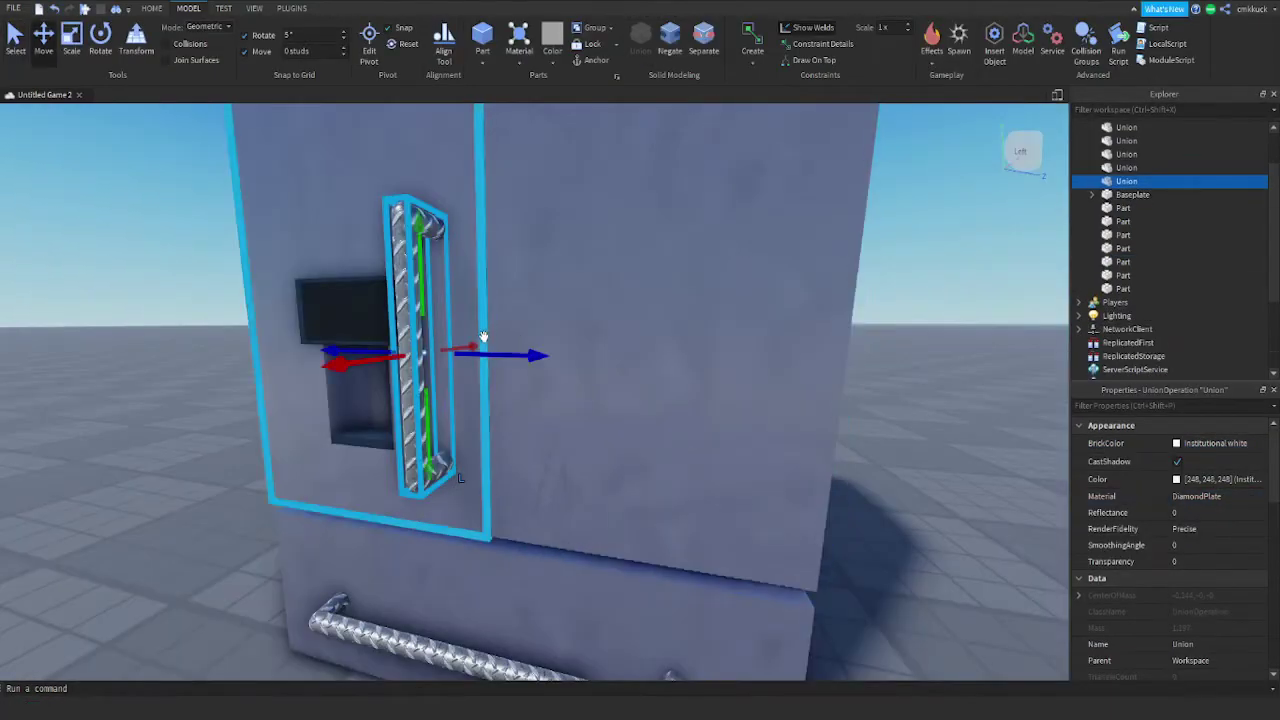
drag(487, 354, 577, 355)
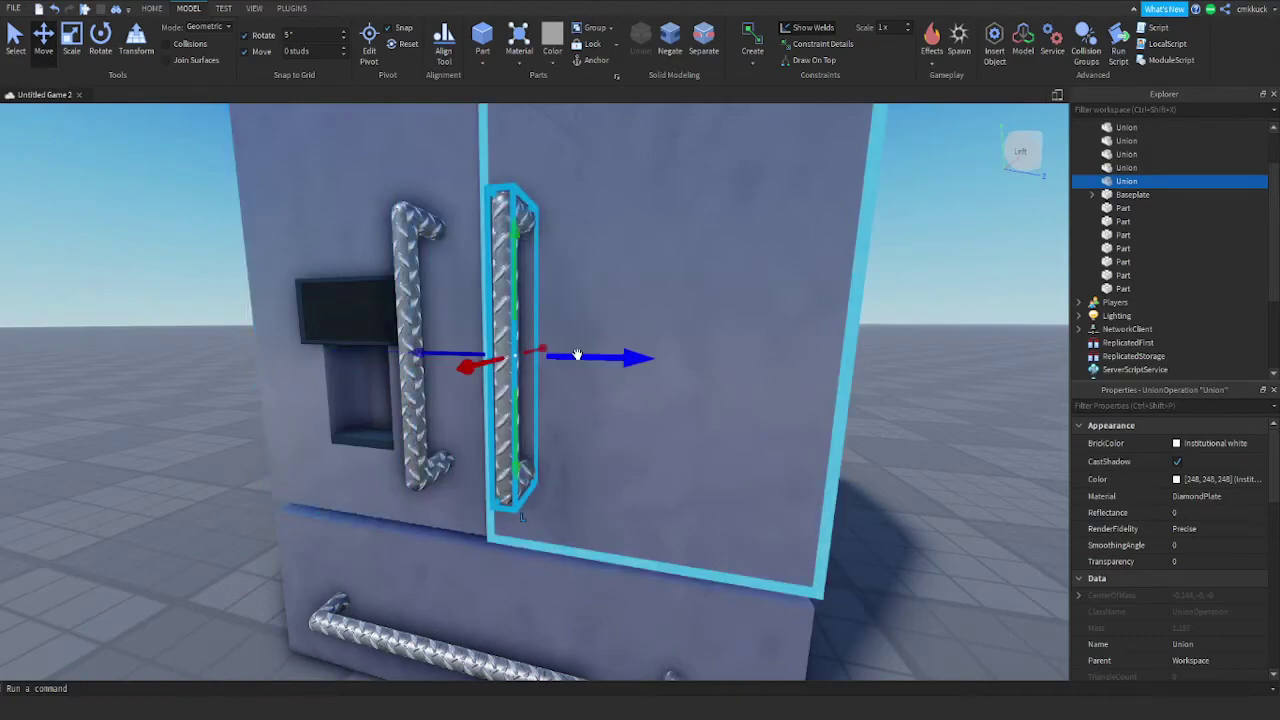
scroll(577, 355, down, 5)
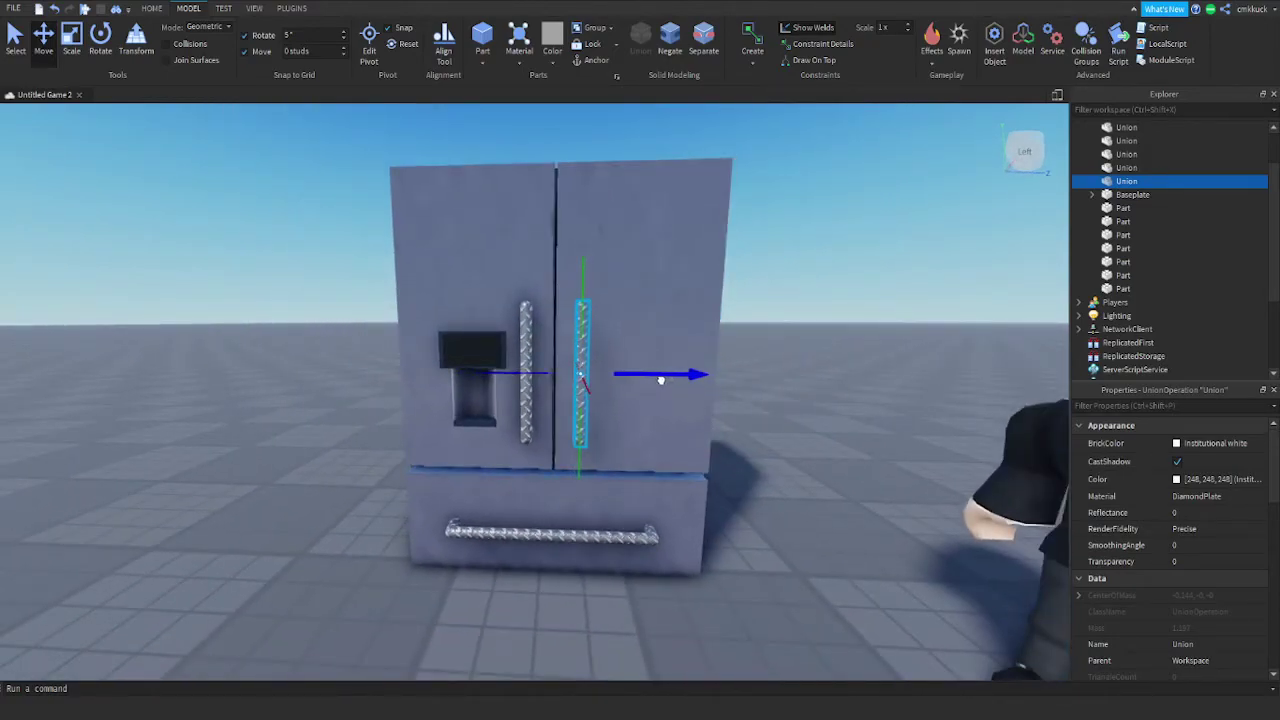
Group all refrigerator parts into one model and rename it Fridge
scroll(661, 380, down, 5)
drag(441, 212, 795, 603)
key(ctrl+g)
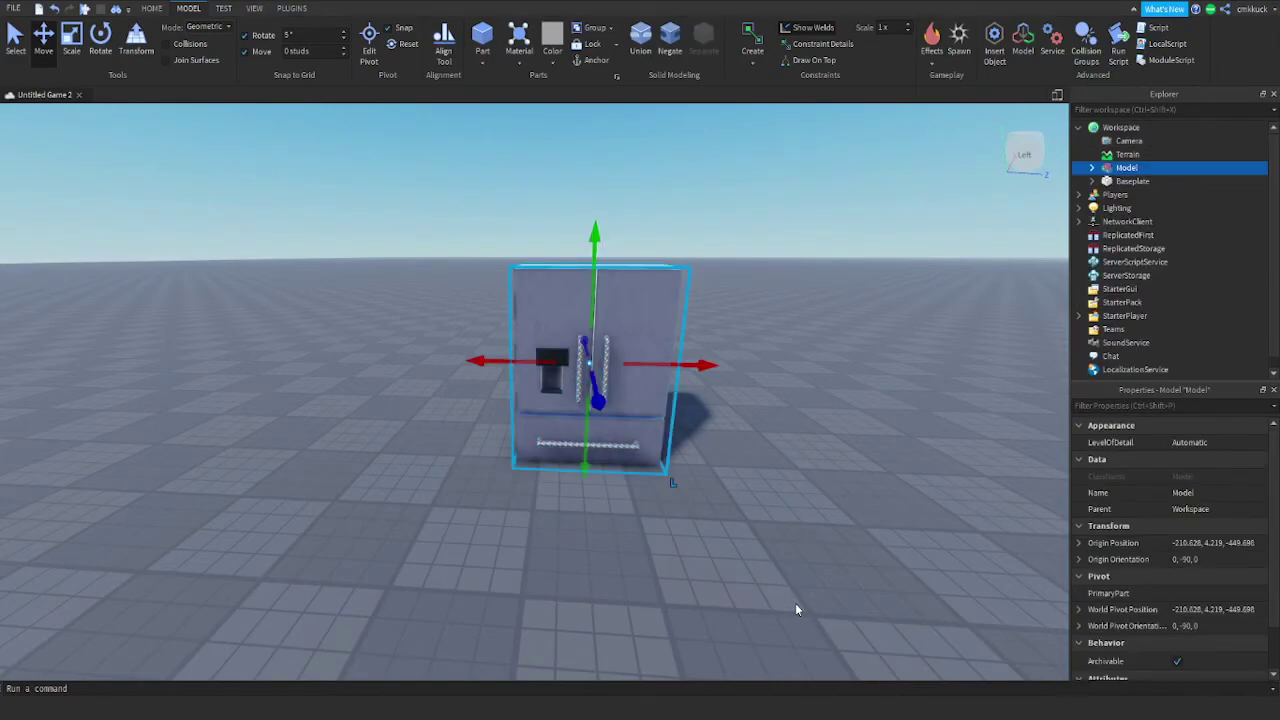
double_click(1122, 168)
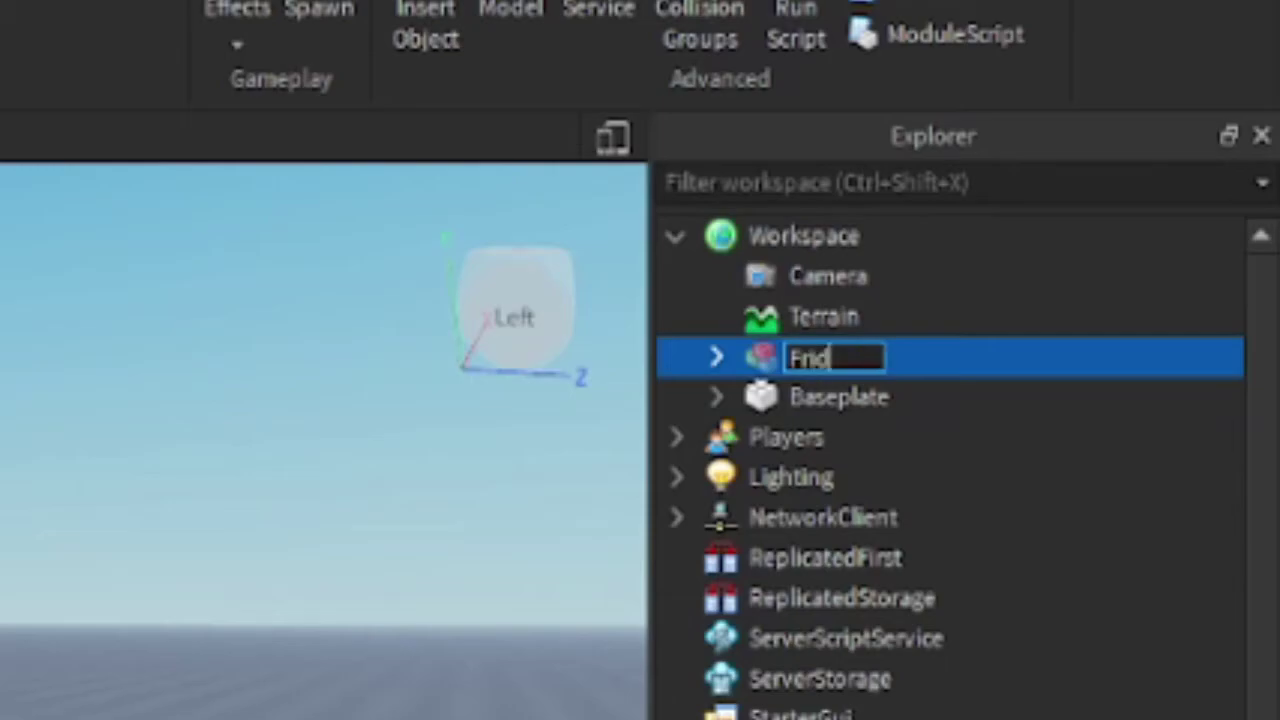
key(Return)
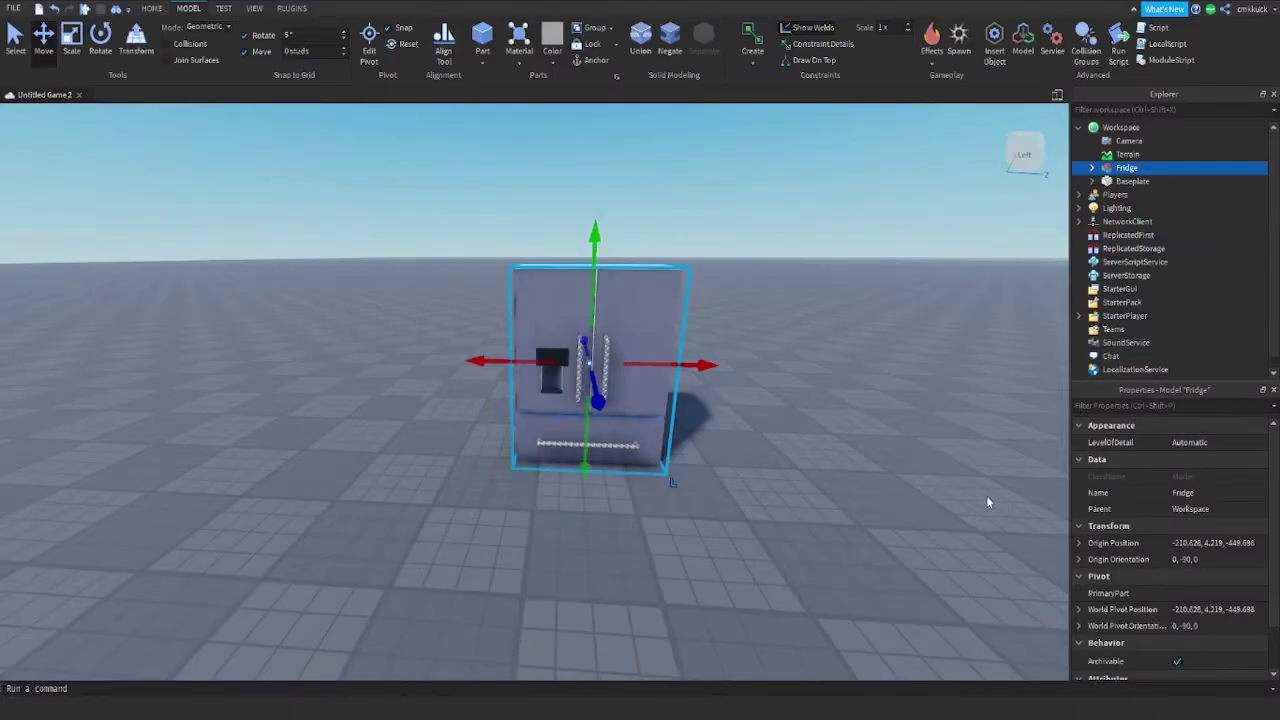
click(879, 464)
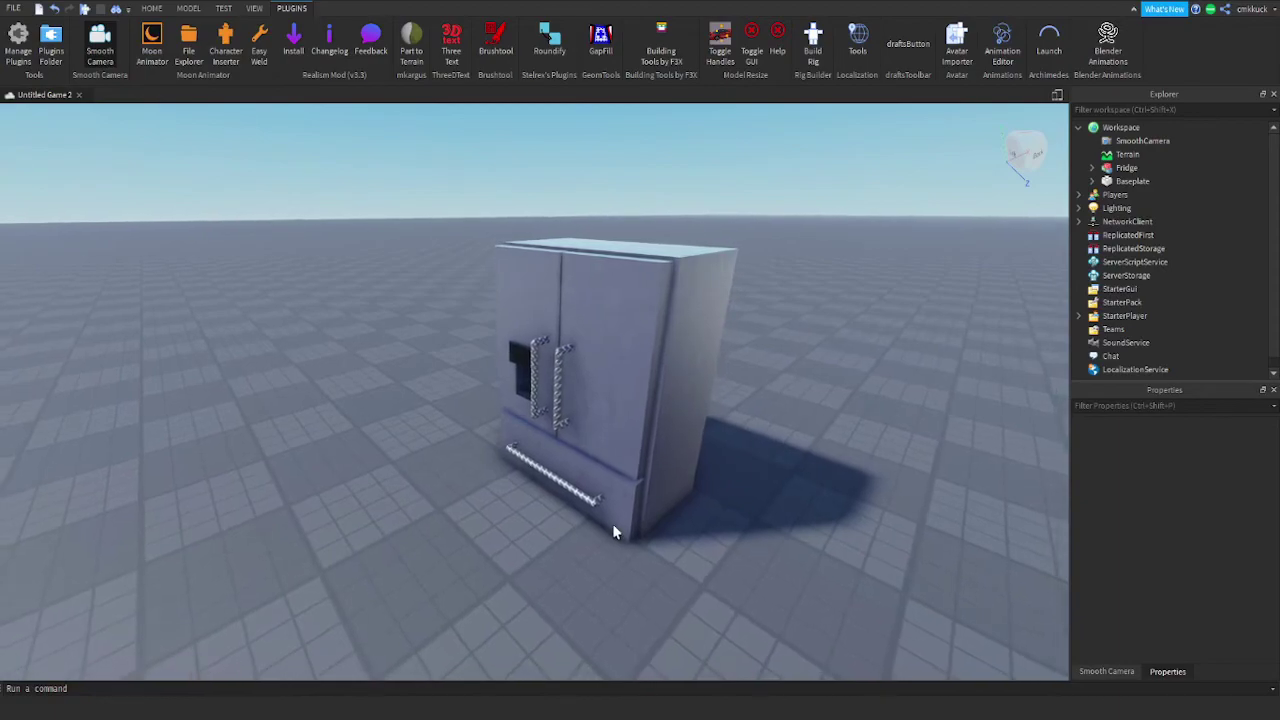
key(a)
right_drag(614, 526, 602, 518)
key(w)
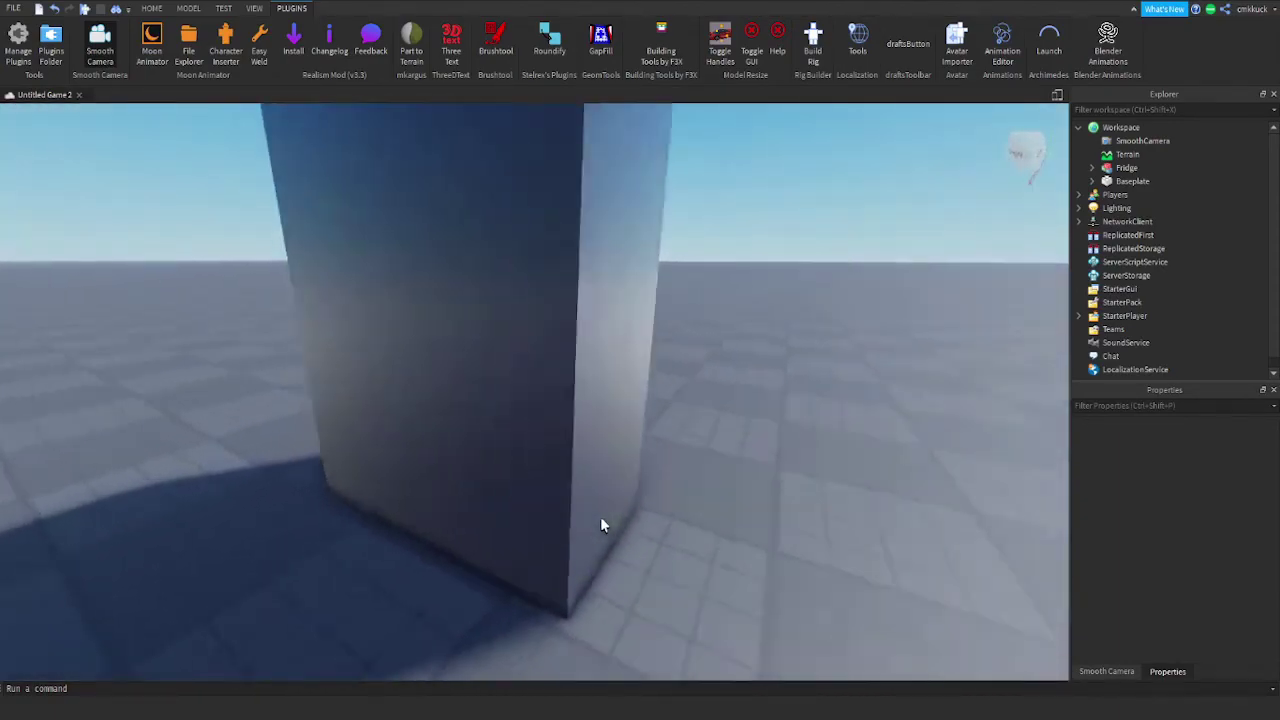